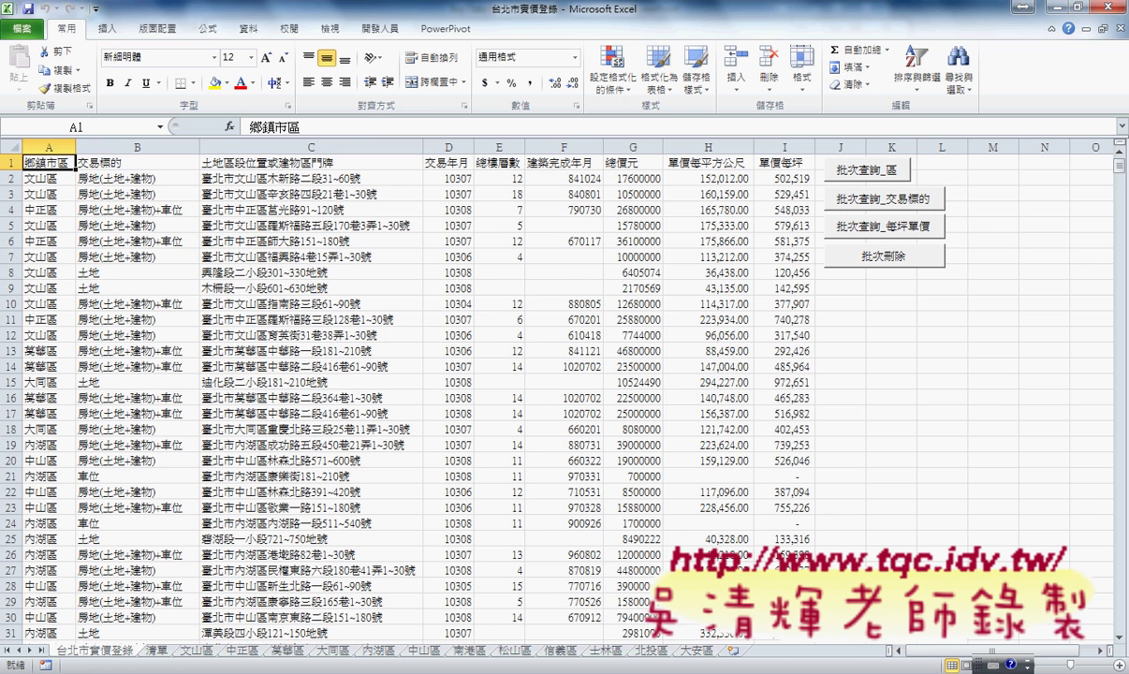
Switch to PowerPoint and scroll to slide 93, '搜尋．實價登錄', showing the real-price lookup website.
{"action": "key", "text": "alt+Tab"}
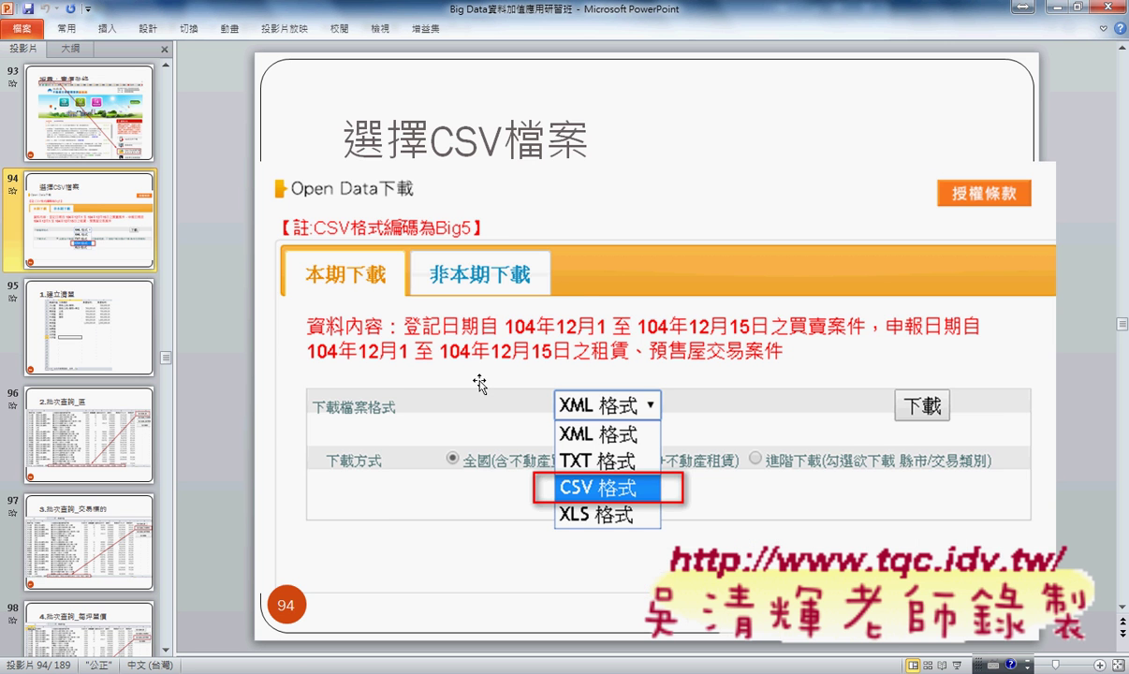
{"action": "scroll", "coordinate": [454, 363], "scroll_direction": "up", "scroll_amount": 1}
{"action": "scroll", "coordinate": [455, 364], "scroll_direction": "up", "scroll_amount": 1}
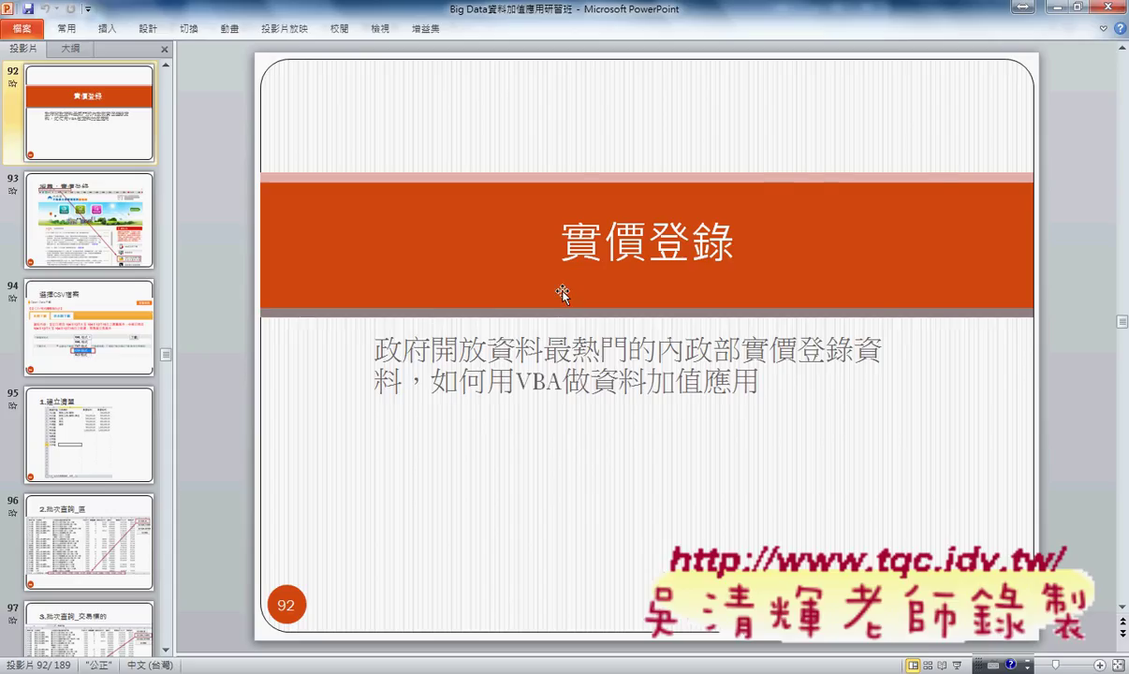
{"action": "scroll", "coordinate": [563, 297], "scroll_direction": "down", "scroll_amount": 1}
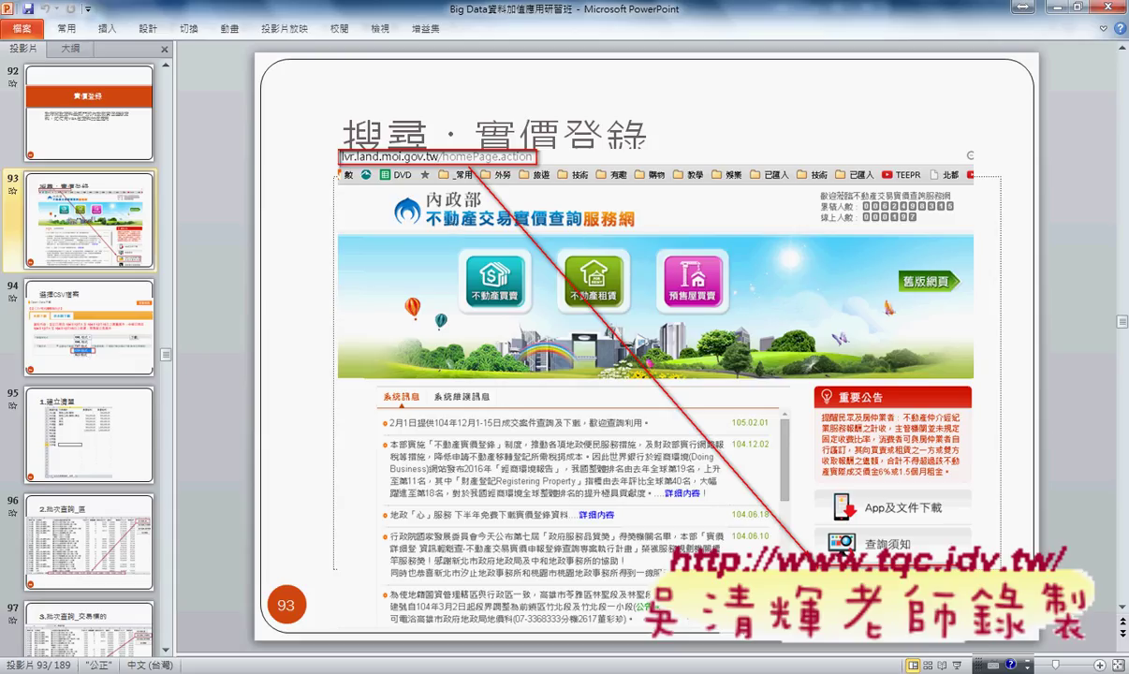
Scroll to slide 94, '選擇CSV檔案', with the CSV download format highlighted.
{"action": "scroll", "coordinate": [1057, 300], "scroll_direction": "down", "scroll_amount": 1}
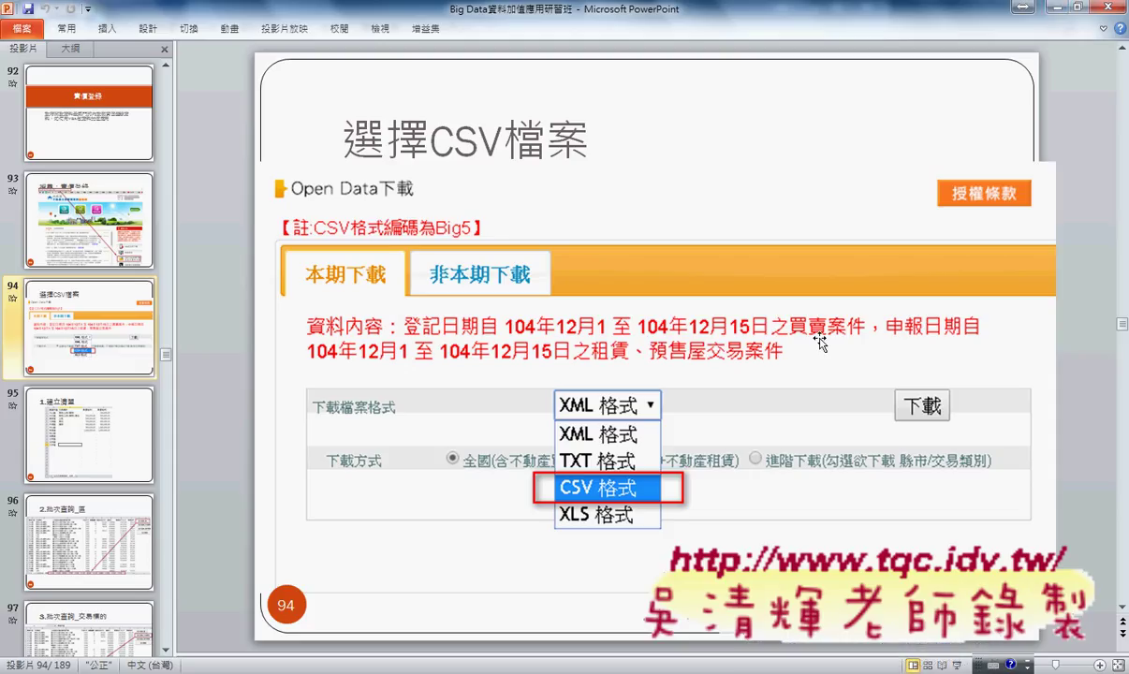
Scroll to slide 95, '1.建立清單', showing the district, transaction-type and unit-price list.
{"action": "scroll", "coordinate": [823, 383], "scroll_direction": "down", "scroll_amount": 1}
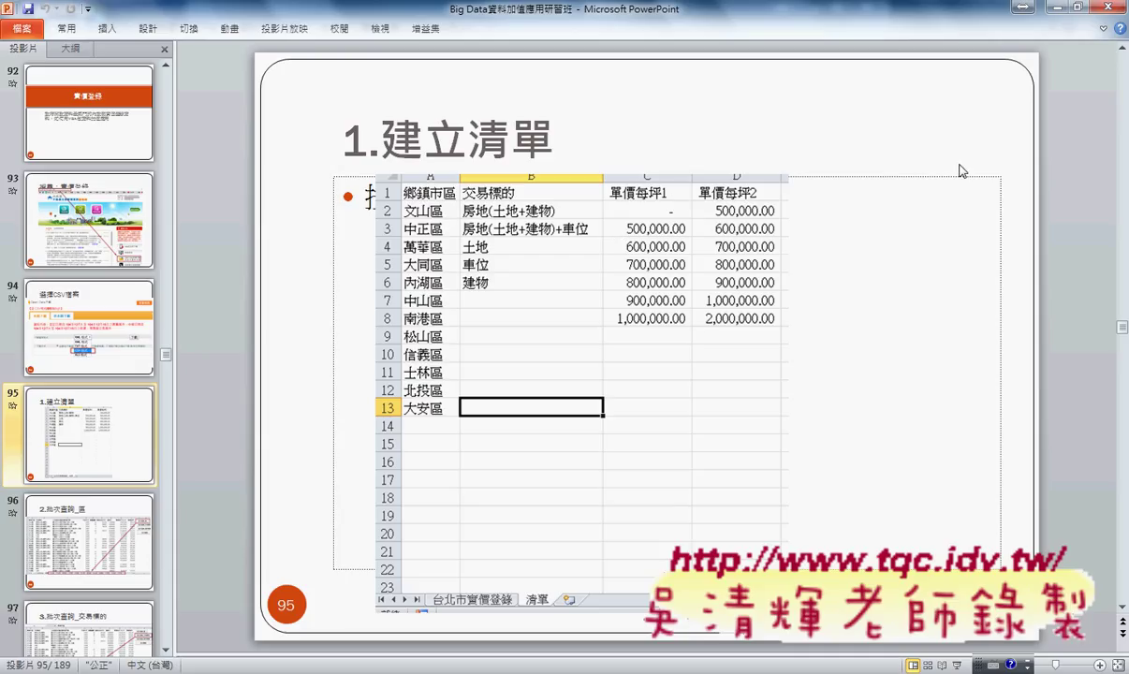
Back in Excel, review the district result sheets, then run 批次刪除 to delete them all.
{"action": "left_click", "coordinate": [1057, 7]}
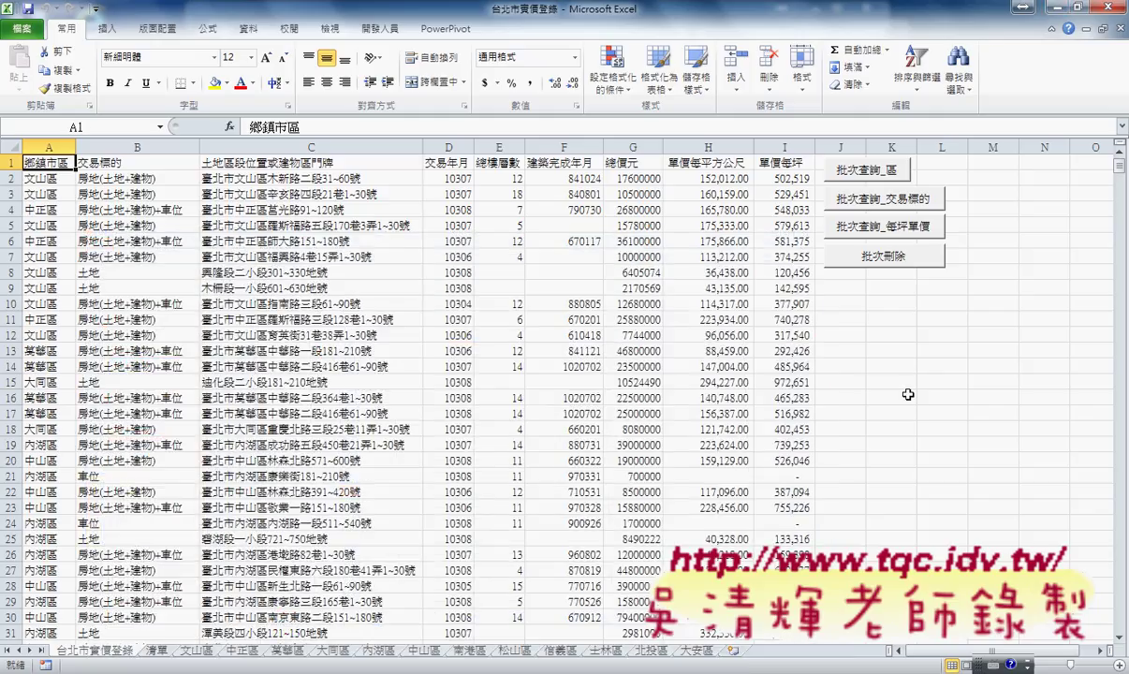
{"action": "left_click", "coordinate": [894, 396]}
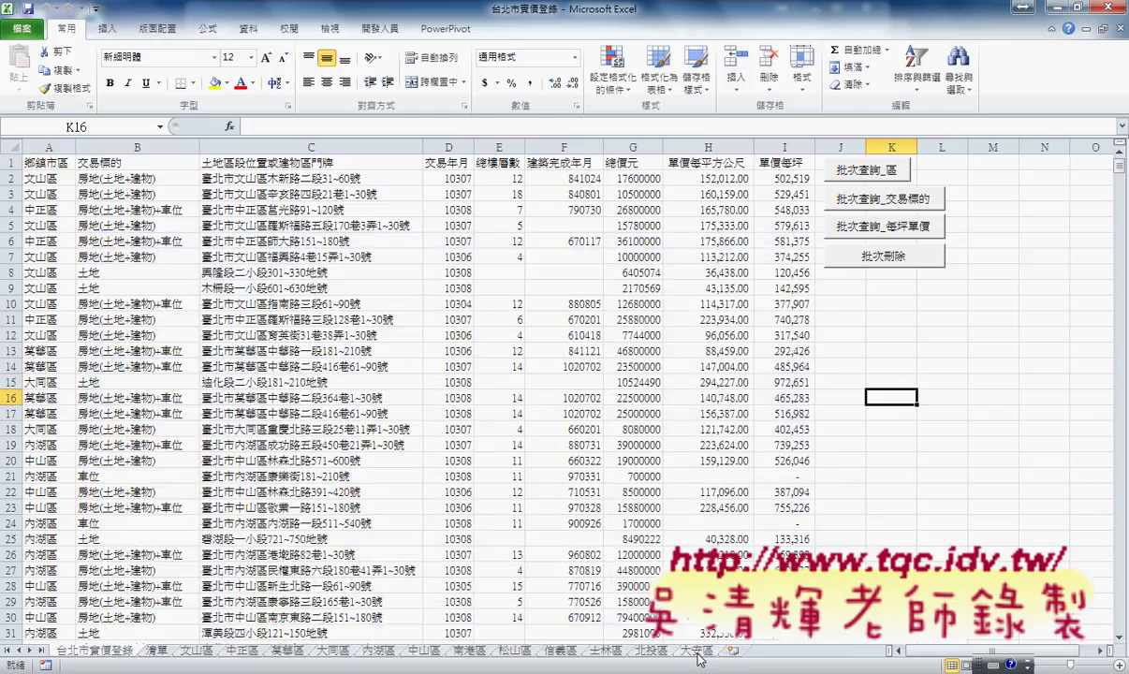
{"action": "left_click", "coordinate": [192, 651]}
{"action": "left_click", "coordinate": [232, 651]}
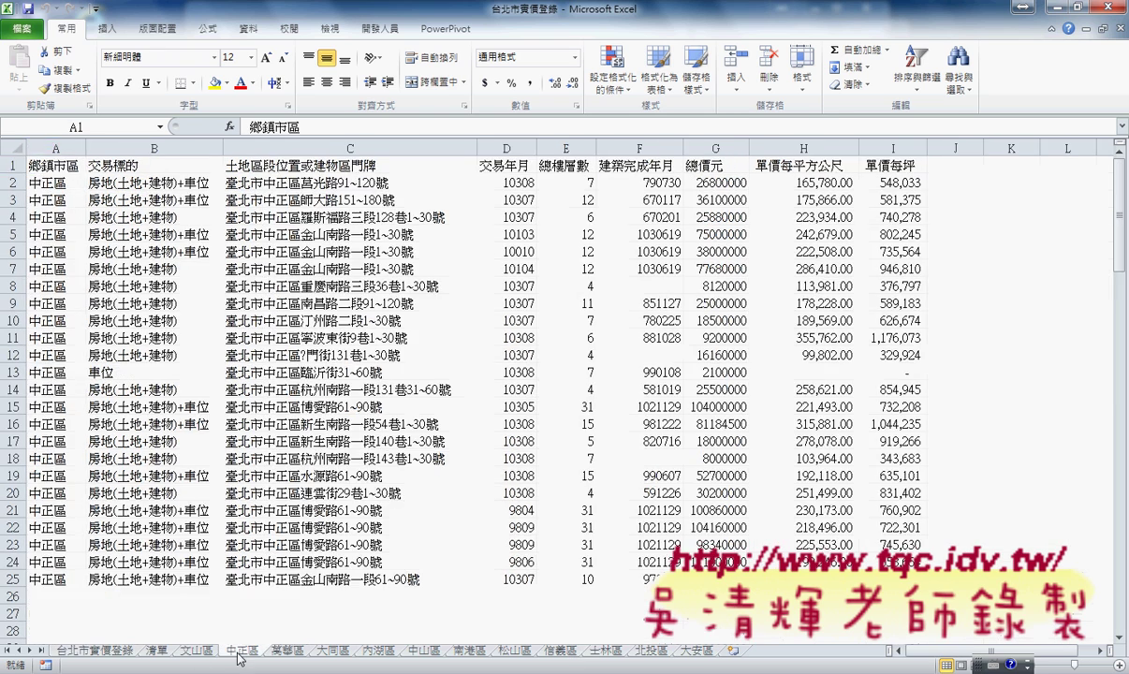
{"action": "left_click", "coordinate": [276, 651]}
{"action": "left_click", "coordinate": [330, 651]}
{"action": "left_click", "coordinate": [155, 650]}
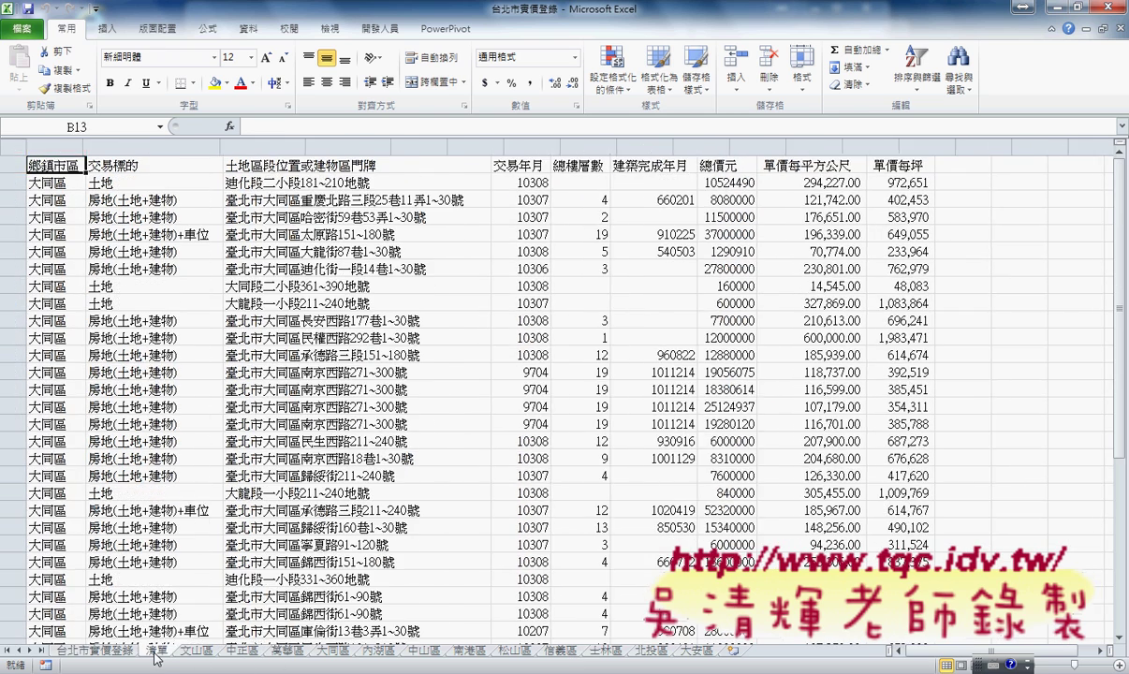
{"action": "left_click", "coordinate": [109, 651]}
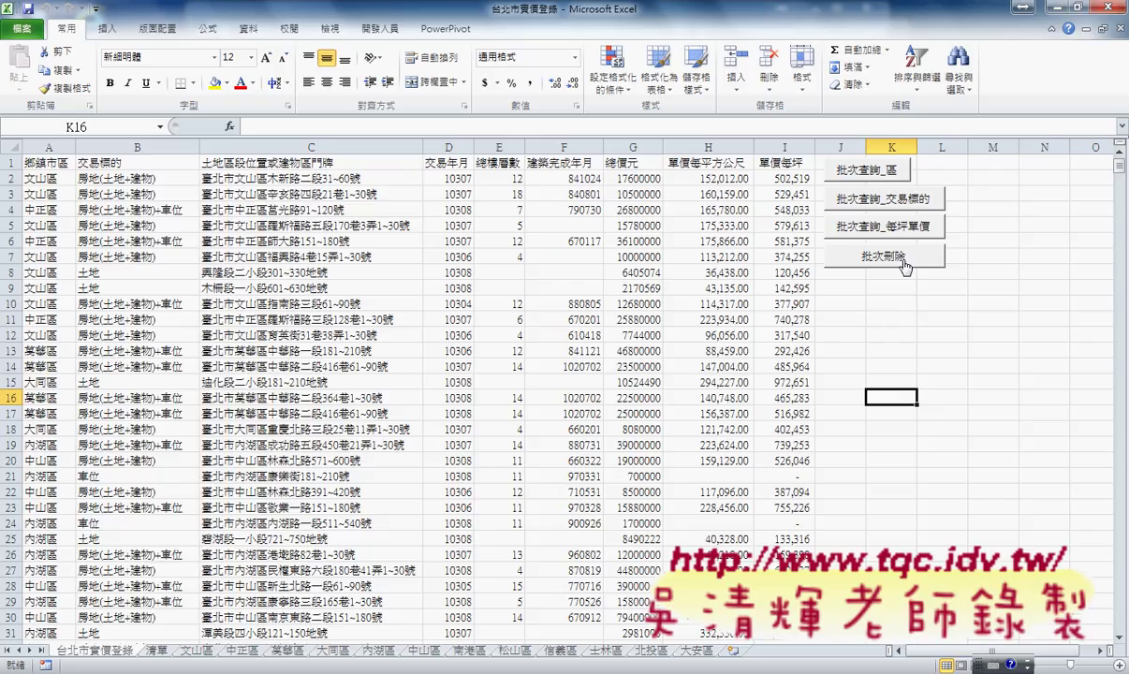
{"action": "left_click", "coordinate": [905, 267]}
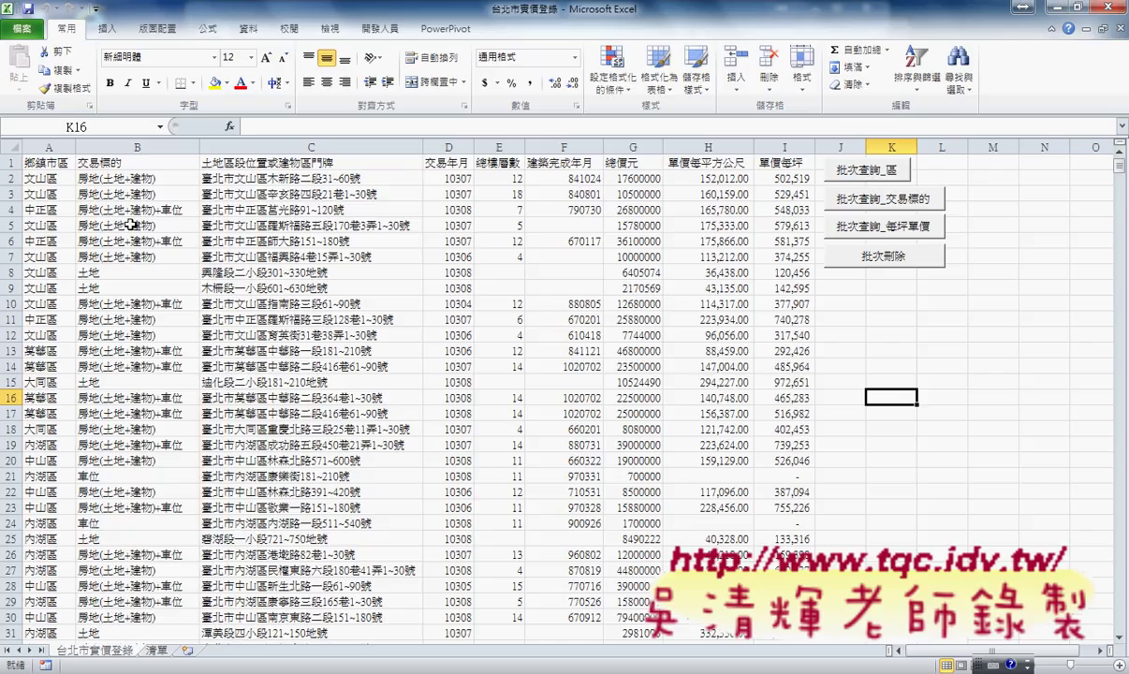
On the 清單 sheet, select the district list in column A and annotate it with the pen.
{"action": "left_click", "coordinate": [153, 649]}
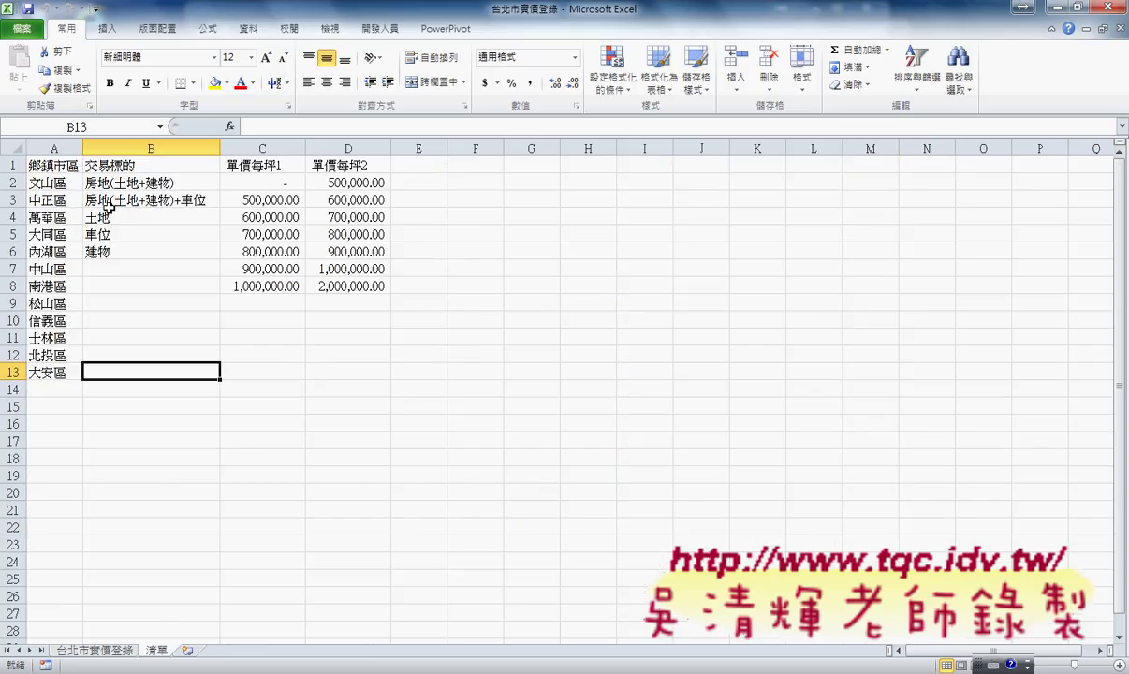
{"action": "left_click_drag", "start_coordinate": [51, 165], "coordinate": [51, 372]}
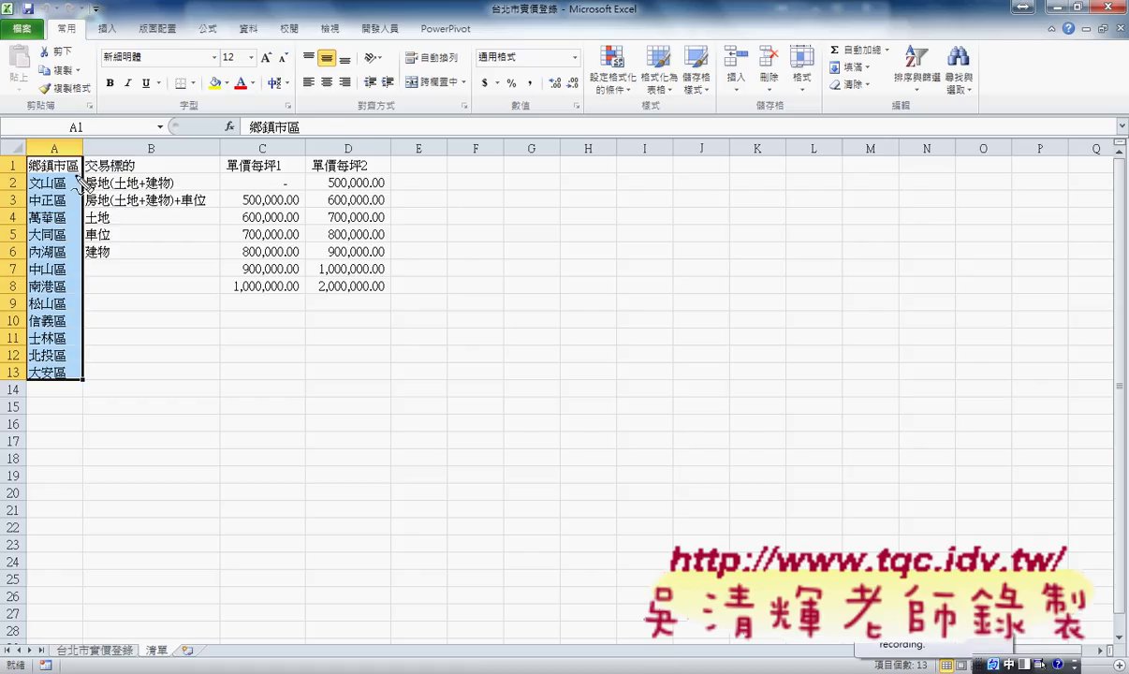
{"action": "mouse_move", "coordinate": [66, 188]}
{"action": "left_mouse_down"}
{"action": "mouse_move", "coordinate": [31, 191]}
{"action": "mouse_move", "coordinate": [197, 622]}
{"action": "mouse_move", "coordinate": [203, 669]}
{"action": "left_mouse_up"}
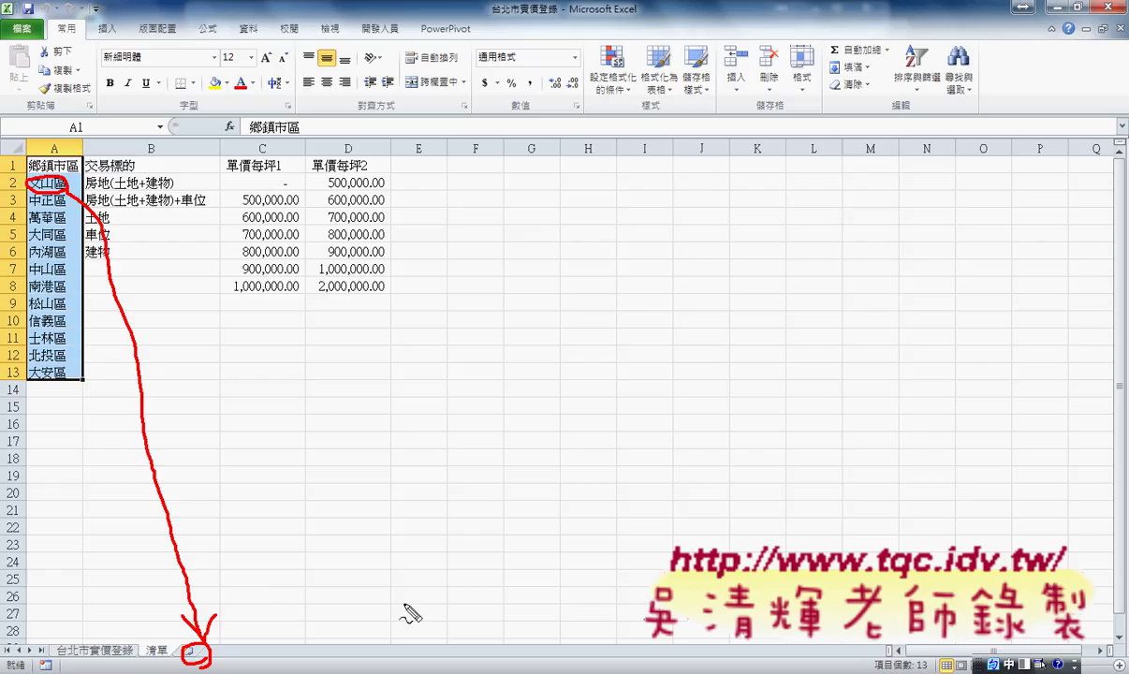
{"action": "key", "text": "Escape"}
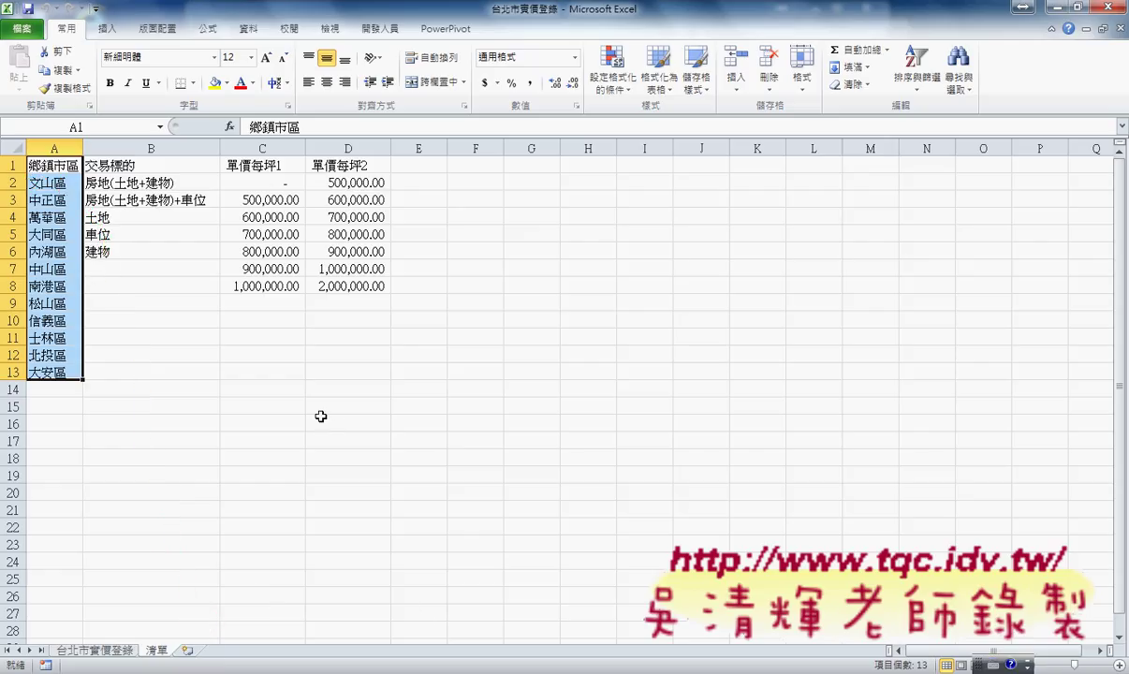
Run 批次查詢_區 on the data sheet and review the new 中正區, 萬華區 and 大同區 sheets.
{"action": "left_click", "coordinate": [103, 649]}
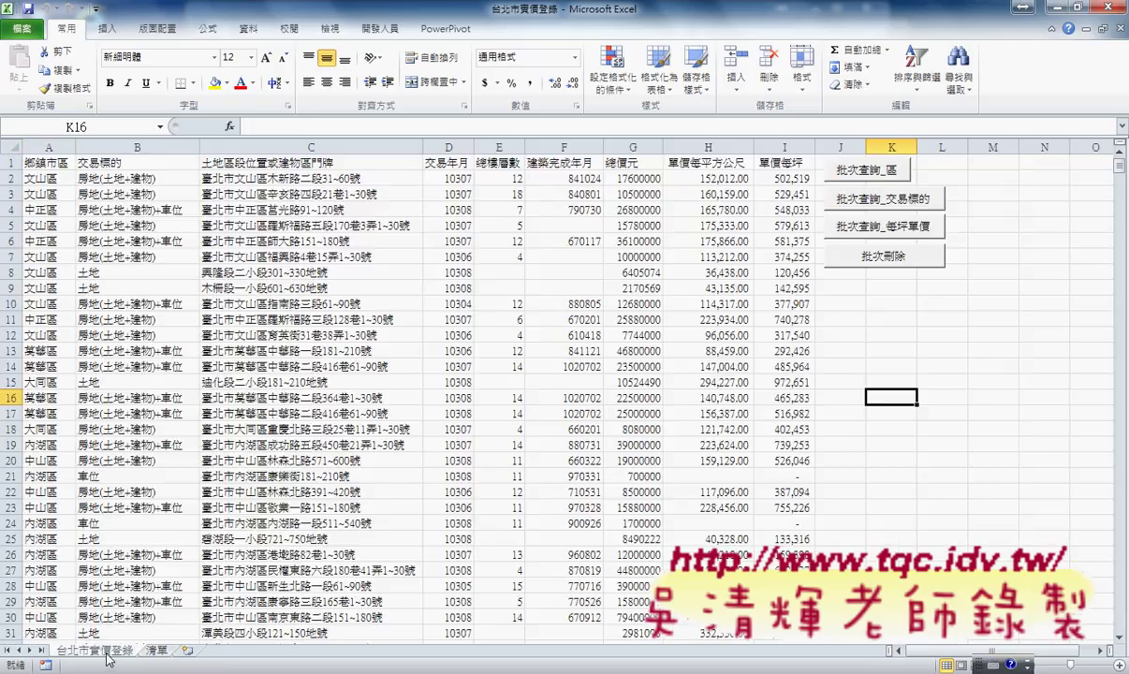
{"action": "left_click", "coordinate": [855, 174]}
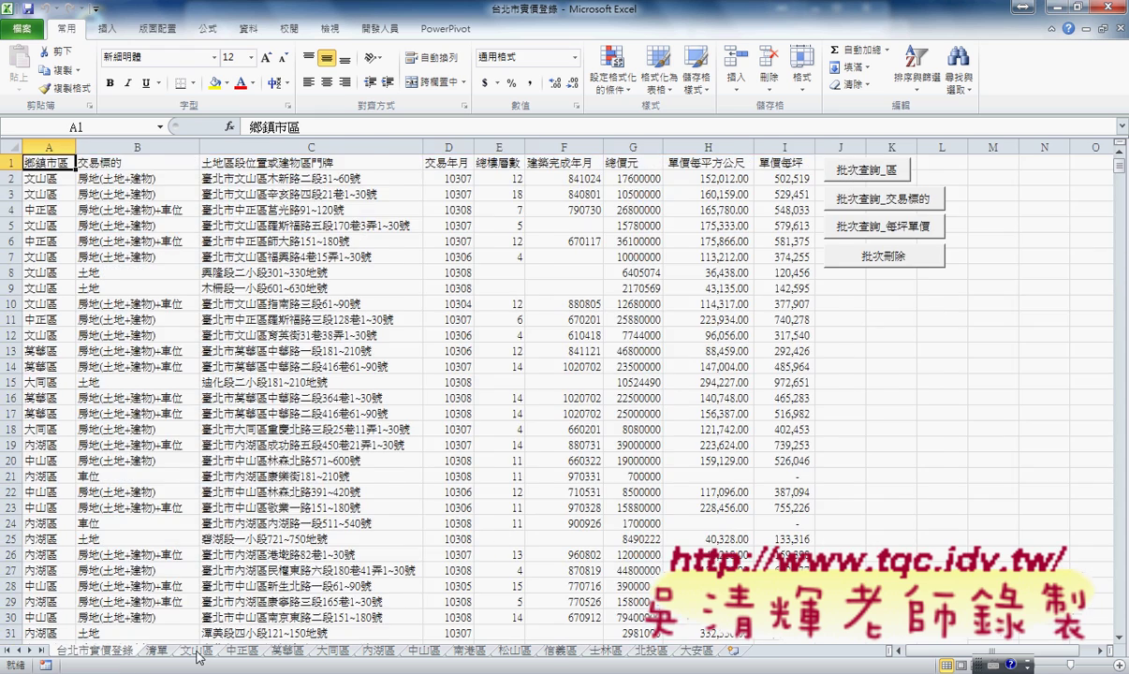
{"action": "left_click", "coordinate": [240, 650]}
{"action": "left_click", "coordinate": [290, 651]}
{"action": "left_click", "coordinate": [337, 650]}
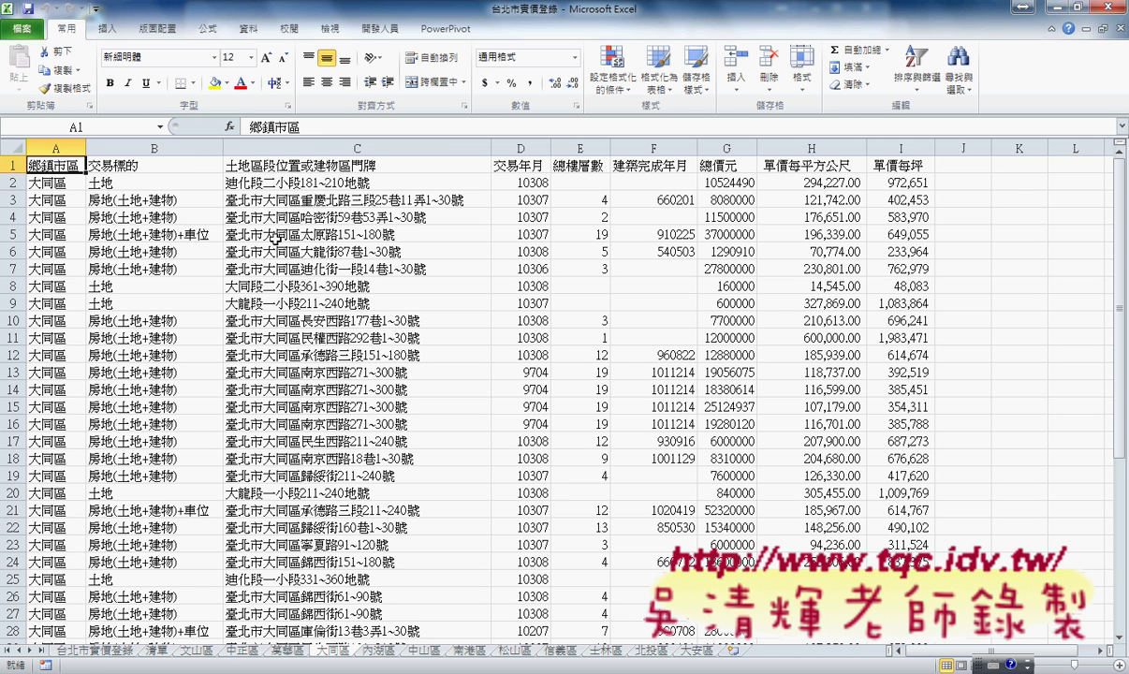
{"action": "left_click", "coordinate": [91, 652]}
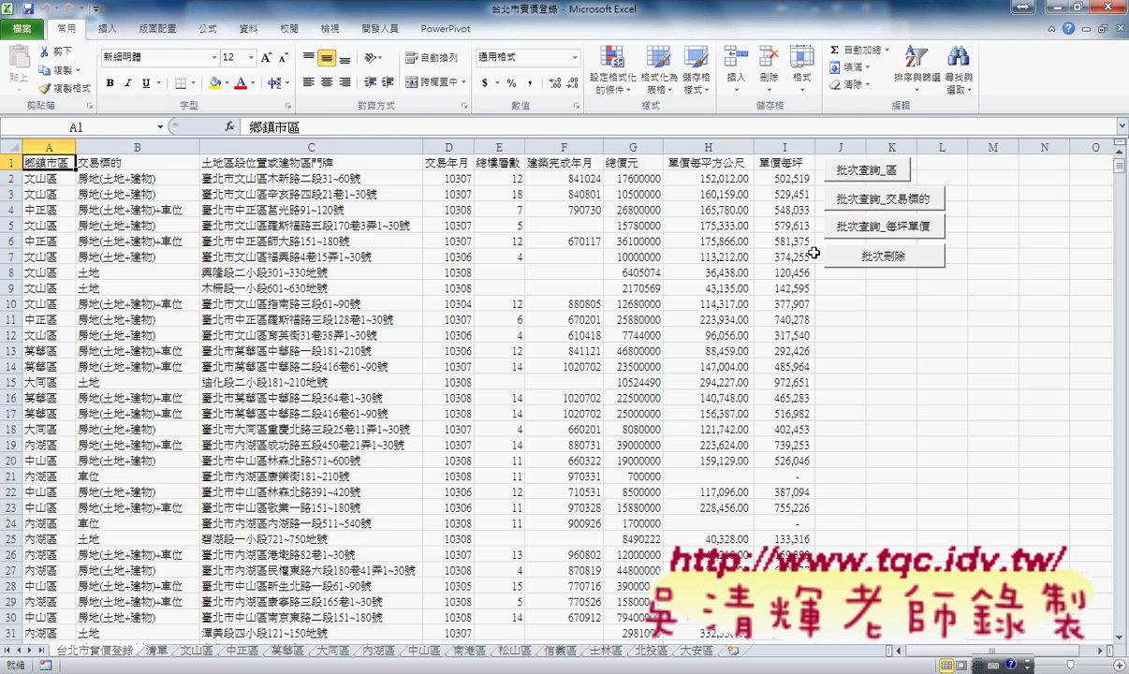
Run 批次查詢_交易標的 and 批次查詢_每坪單價 to add transaction-type and unit-price sheets.
{"action": "left_click", "coordinate": [876, 206]}
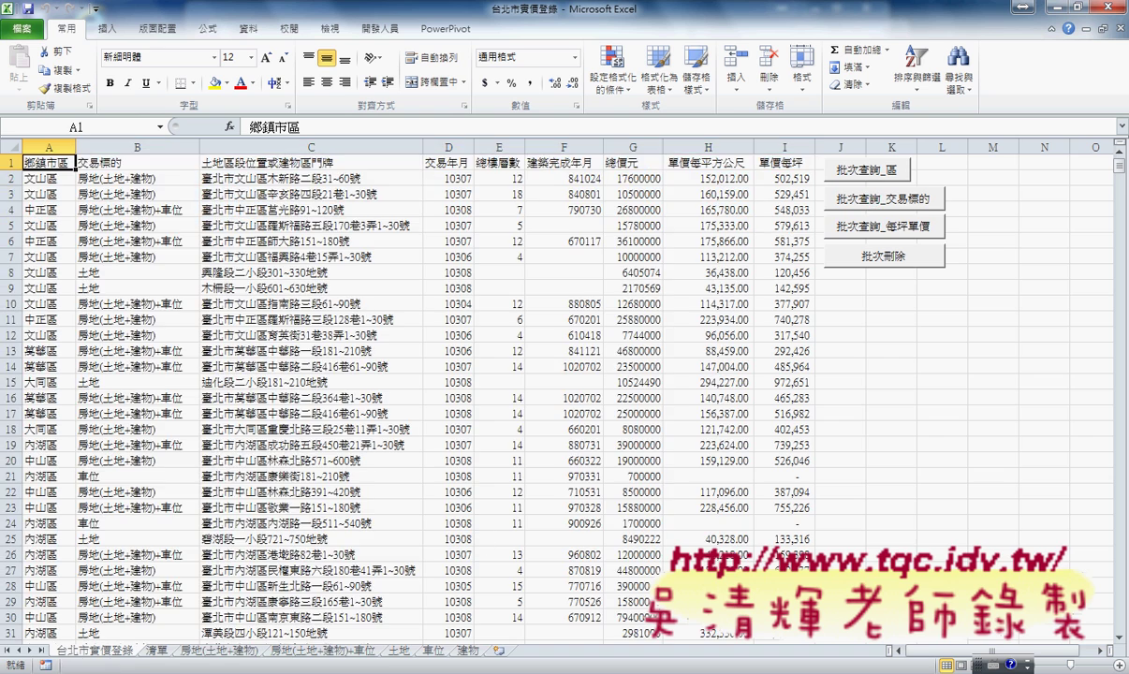
{"action": "left_click", "coordinate": [871, 228]}
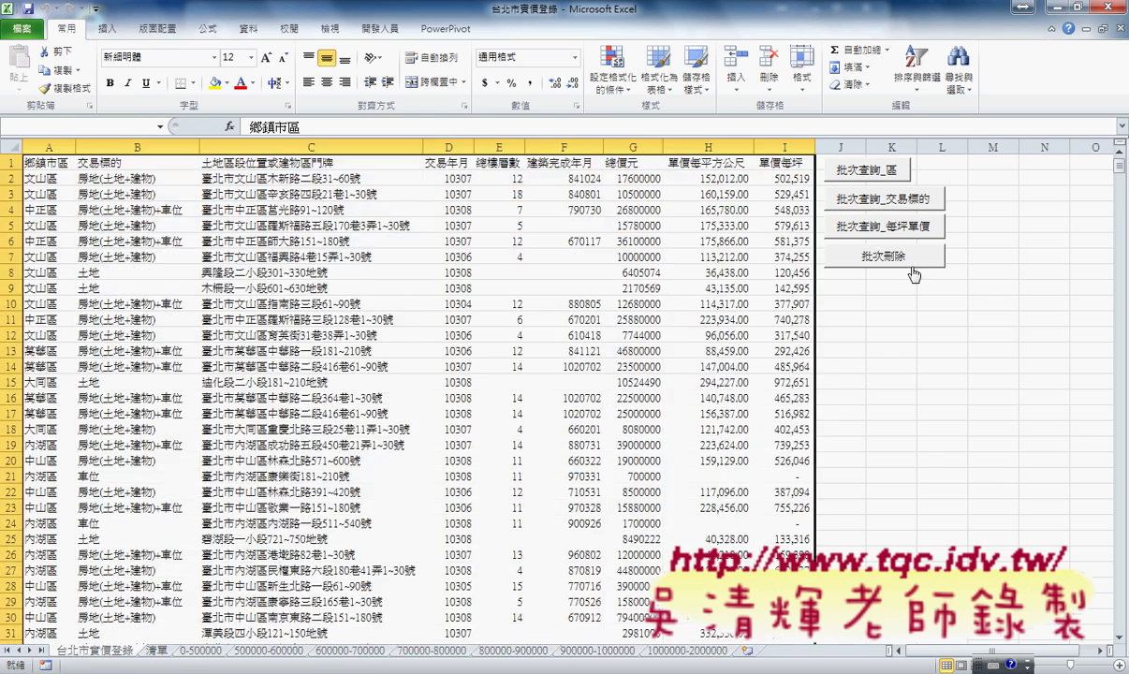
{"action": "left_click", "coordinate": [156, 650]}
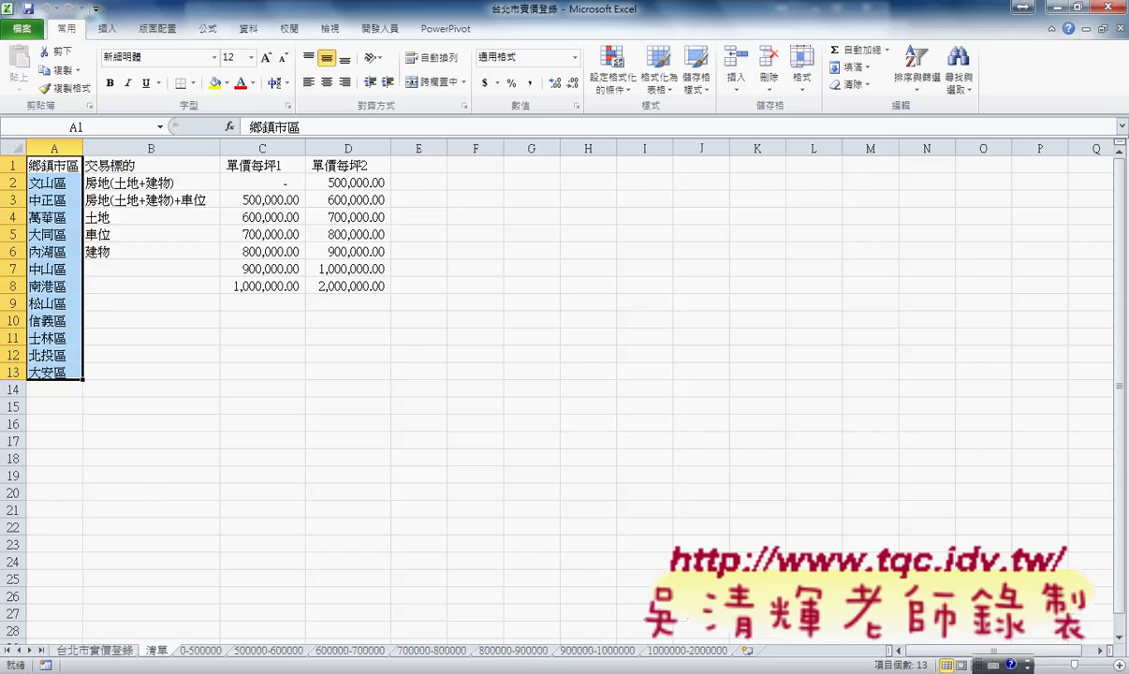
Open 範例_台北市實價登錄 from the 範例檔 folder and enable editing.
{"action": "left_click", "coordinate": [319, 581]}
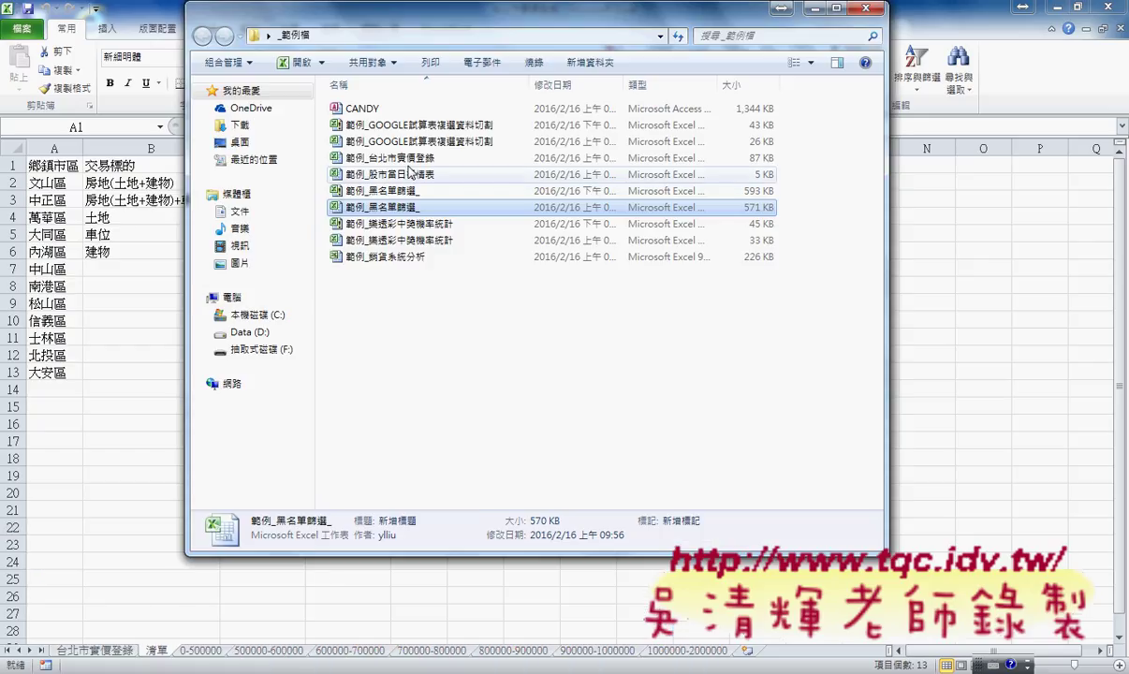
{"action": "double_click", "coordinate": [393, 157]}
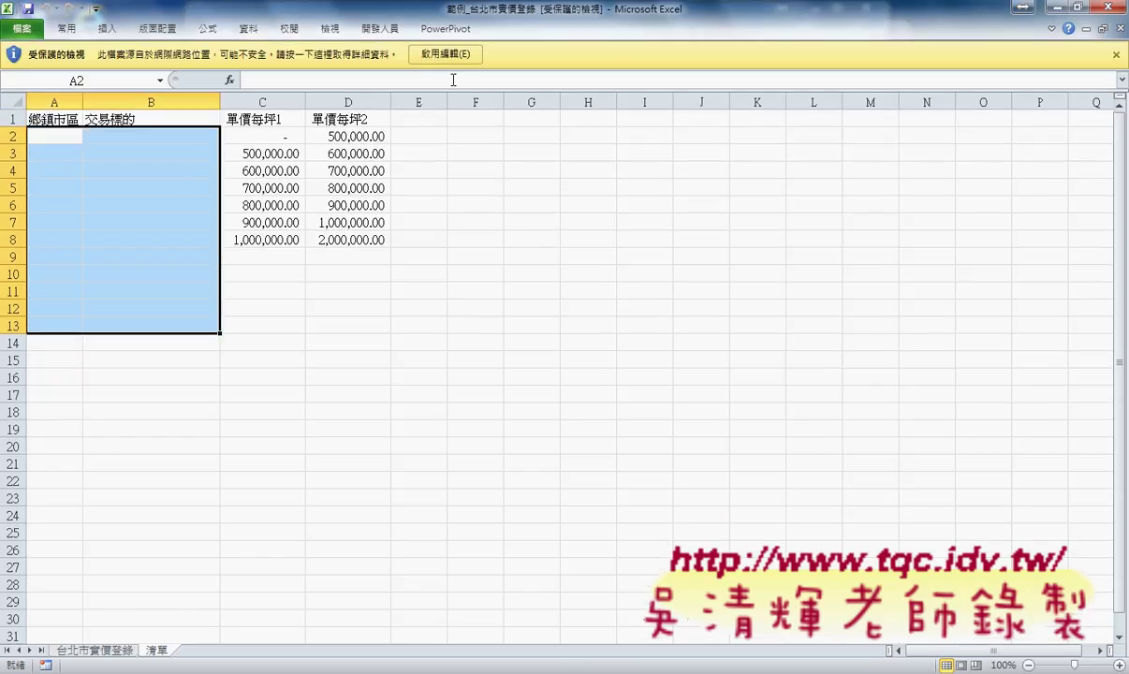
{"action": "left_click", "coordinate": [442, 54]}
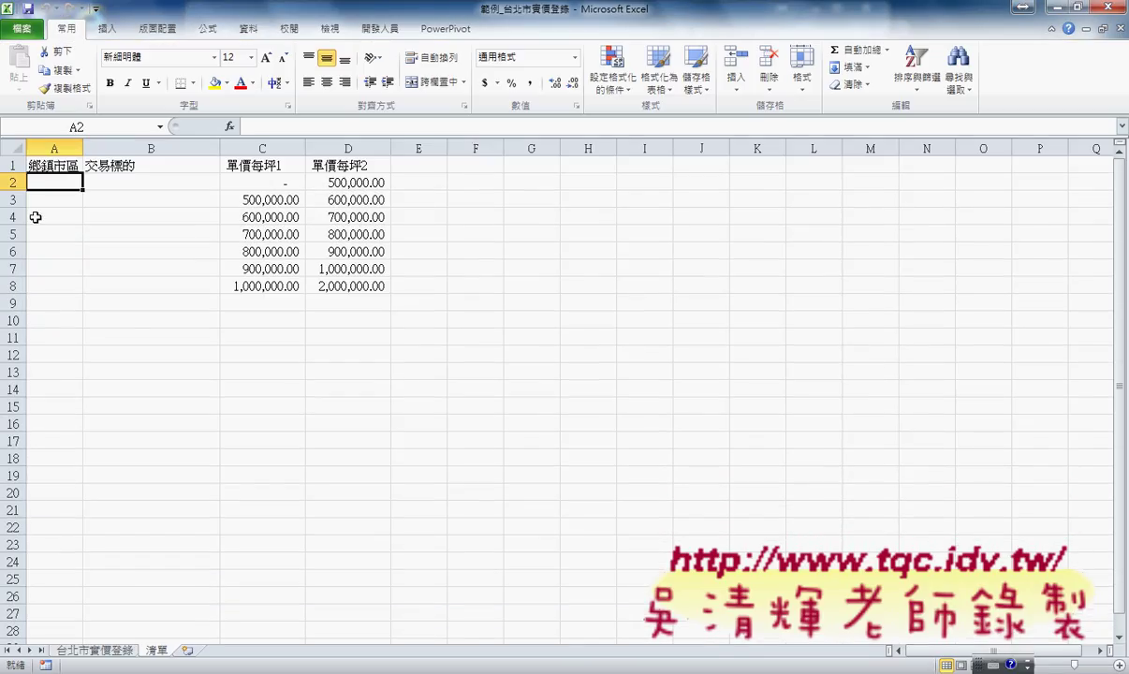
Copy the 鄉鎮市區 column from 台北市實價登錄 and paste it into A1 of 清單.
{"action": "left_click_drag", "start_coordinate": [55, 176], "coordinate": [51, 408]}
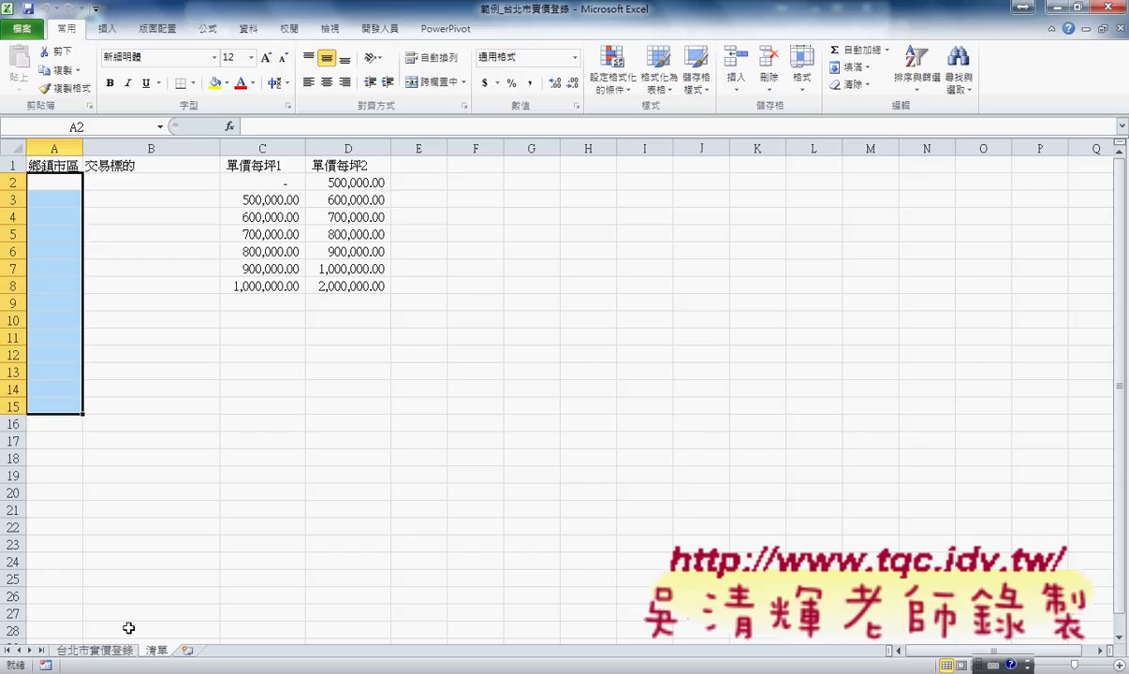
{"action": "left_click", "coordinate": [116, 652]}
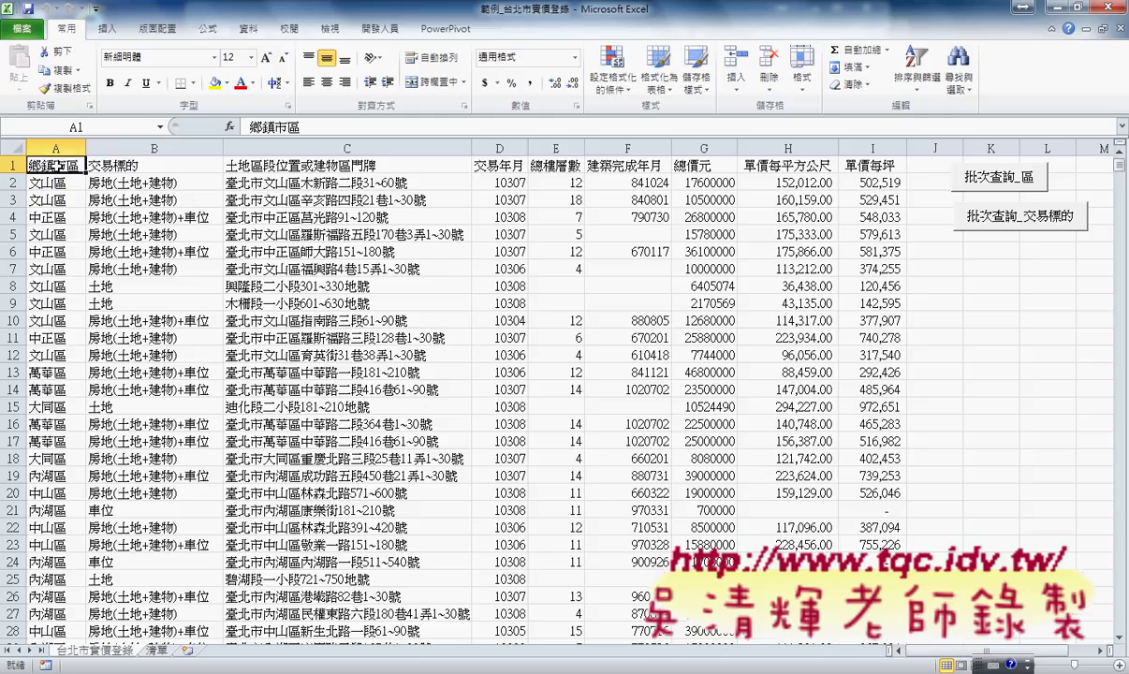
{"action": "key", "text": "ctrl+shift+Down"}
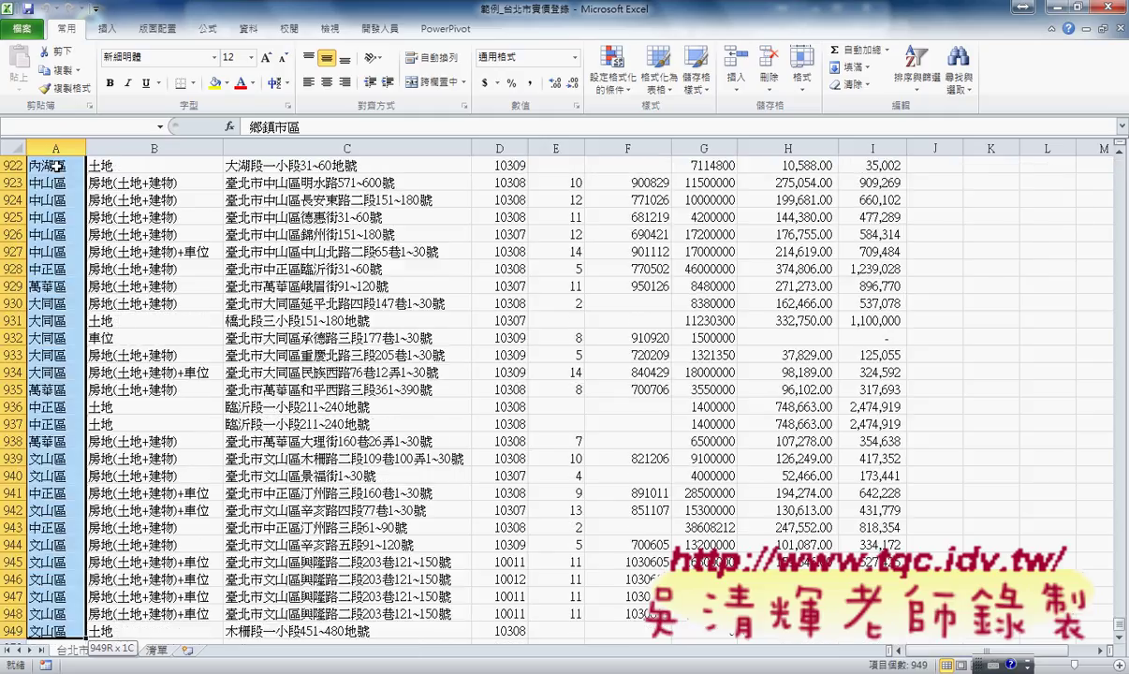
{"action": "key", "text": "ctrl+c"}
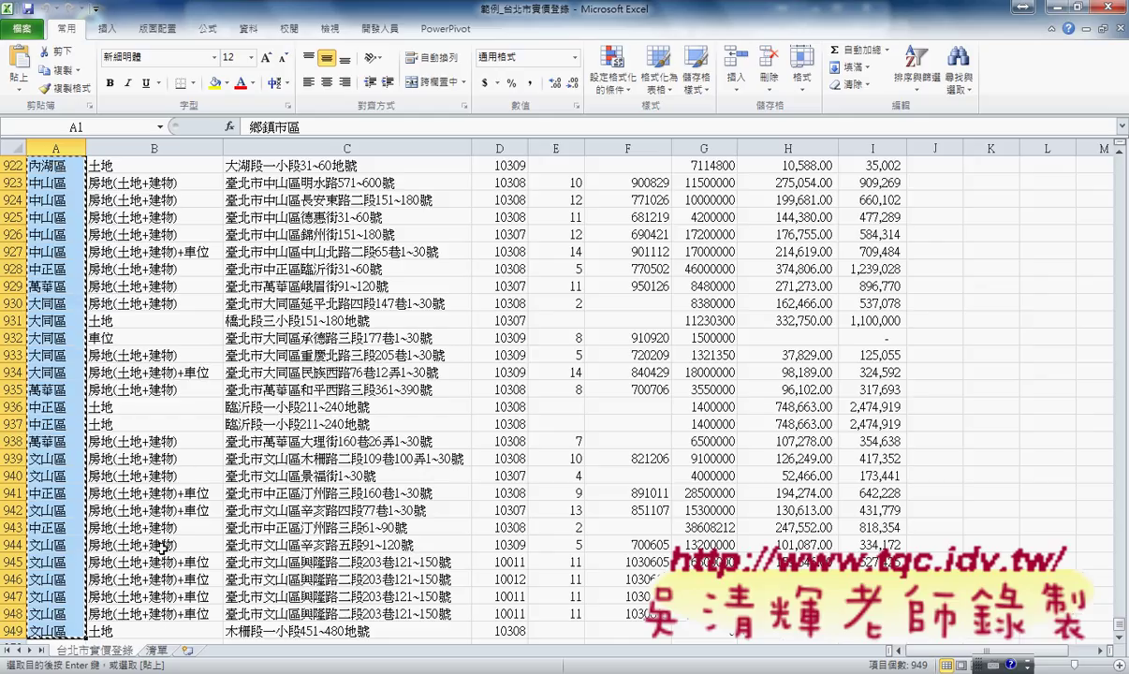
{"action": "left_click", "coordinate": [156, 650]}
{"action": "left_click", "coordinate": [58, 168]}
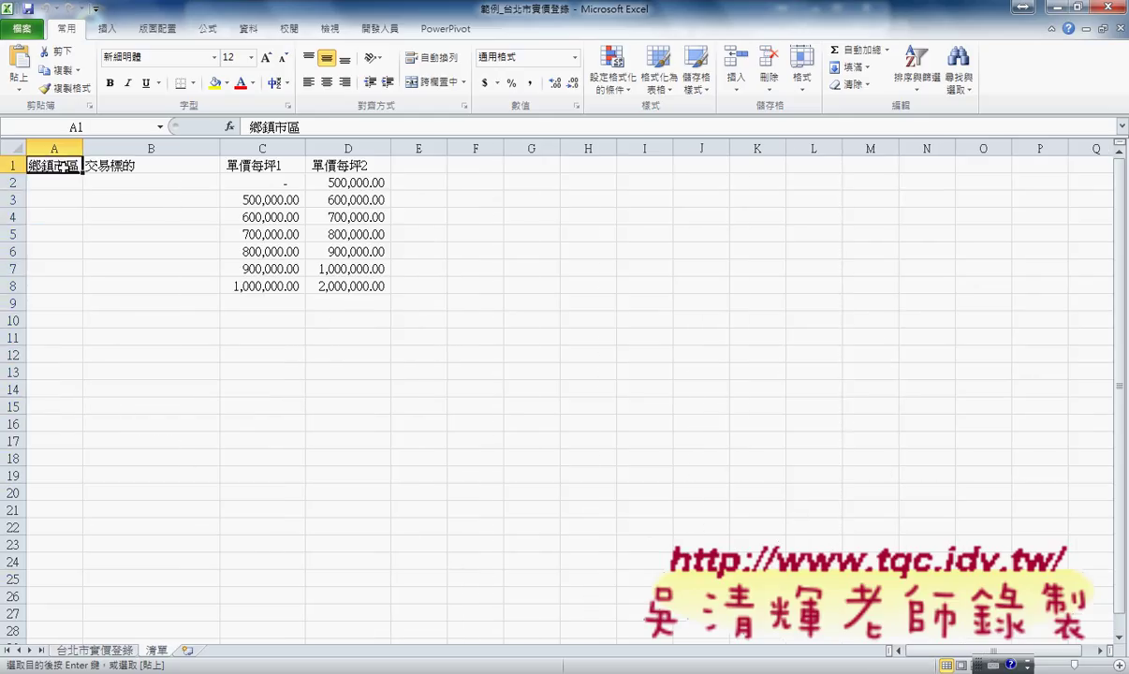
{"action": "key", "text": "ctrl+v"}
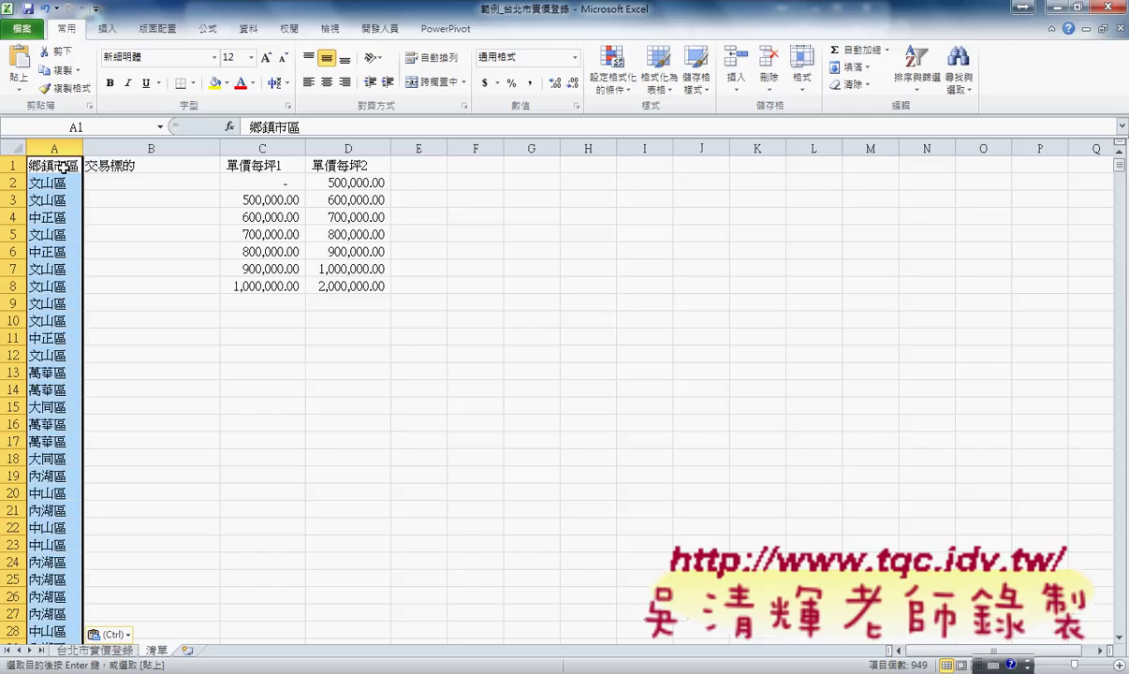
{"action": "left_click", "coordinate": [248, 30]}
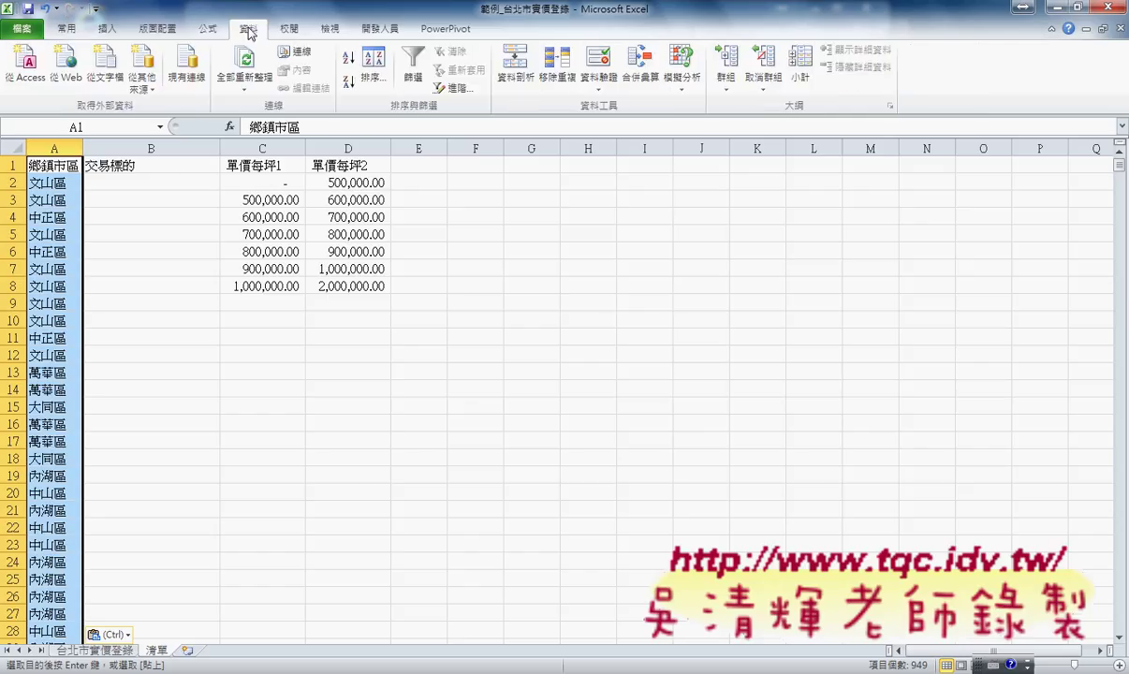
Remove duplicates from the selected column with headers, deleting 936 to leave 12 district names.
{"action": "left_click", "coordinate": [559, 76]}
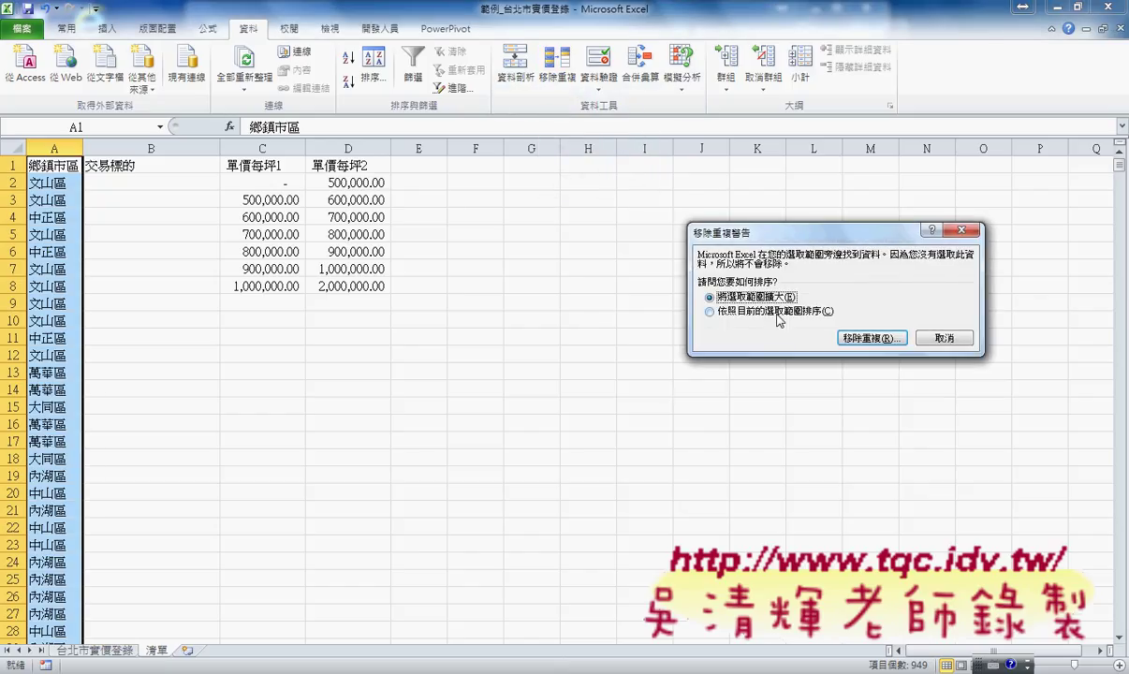
{"action": "left_click", "coordinate": [775, 314]}
{"action": "left_click", "coordinate": [885, 339]}
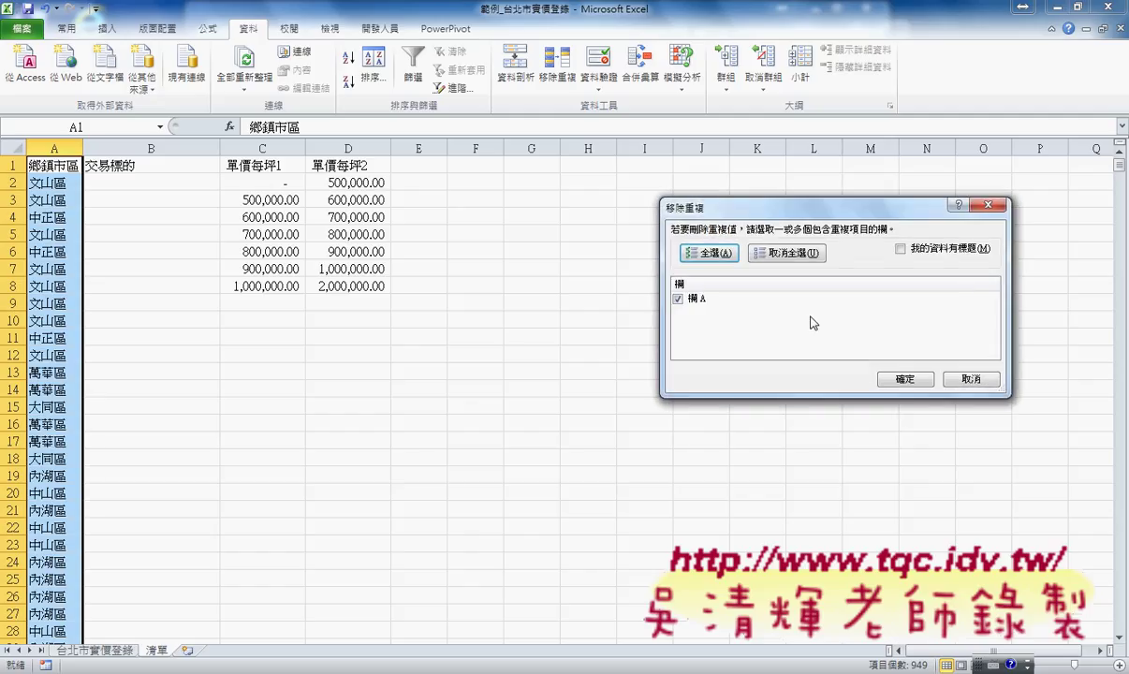
{"action": "left_click", "coordinate": [932, 249]}
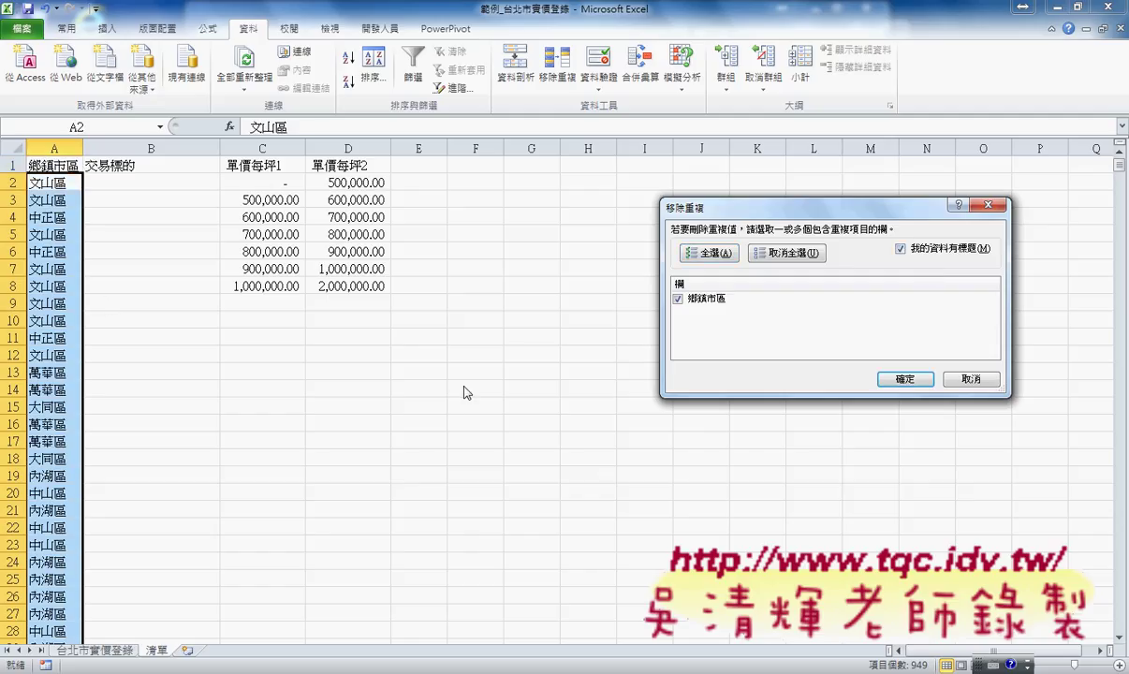
{"action": "left_click", "coordinate": [901, 380]}
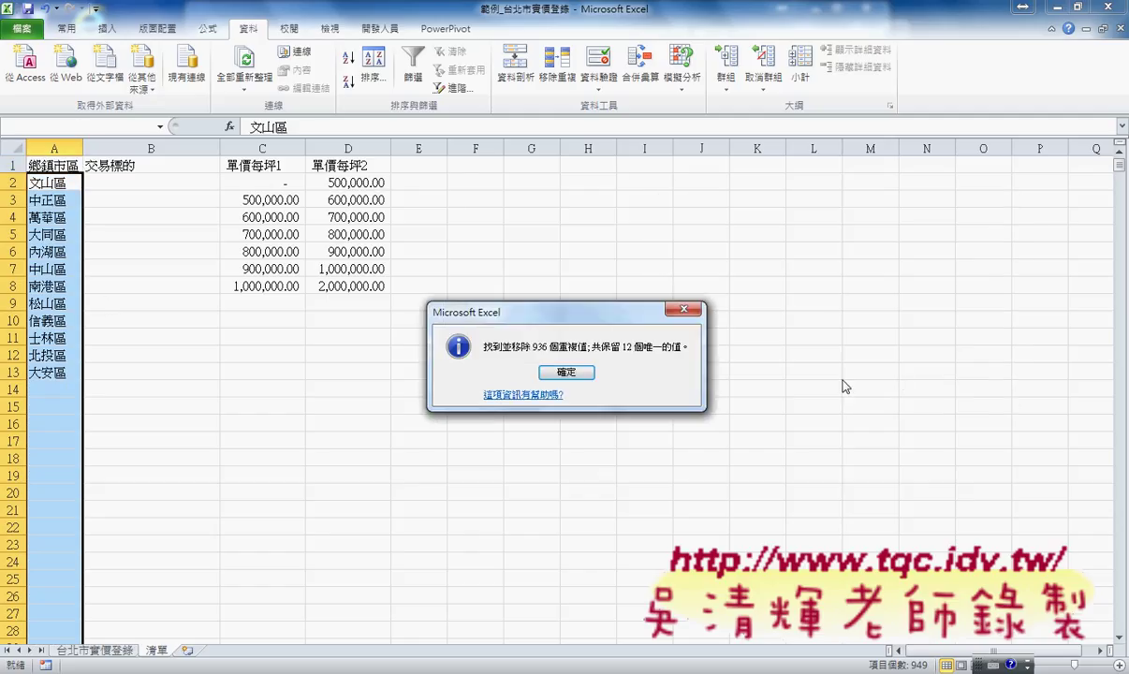
{"action": "left_click", "coordinate": [567, 373]}
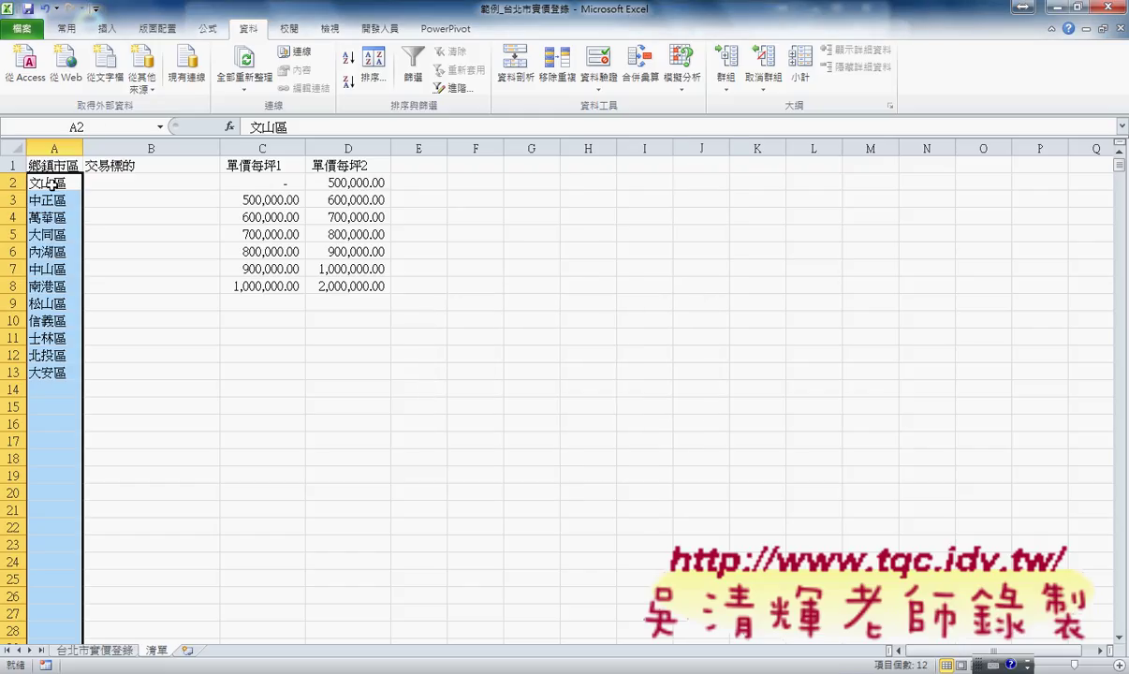
{"action": "left_click_drag", "start_coordinate": [49, 180], "coordinate": [43, 377]}
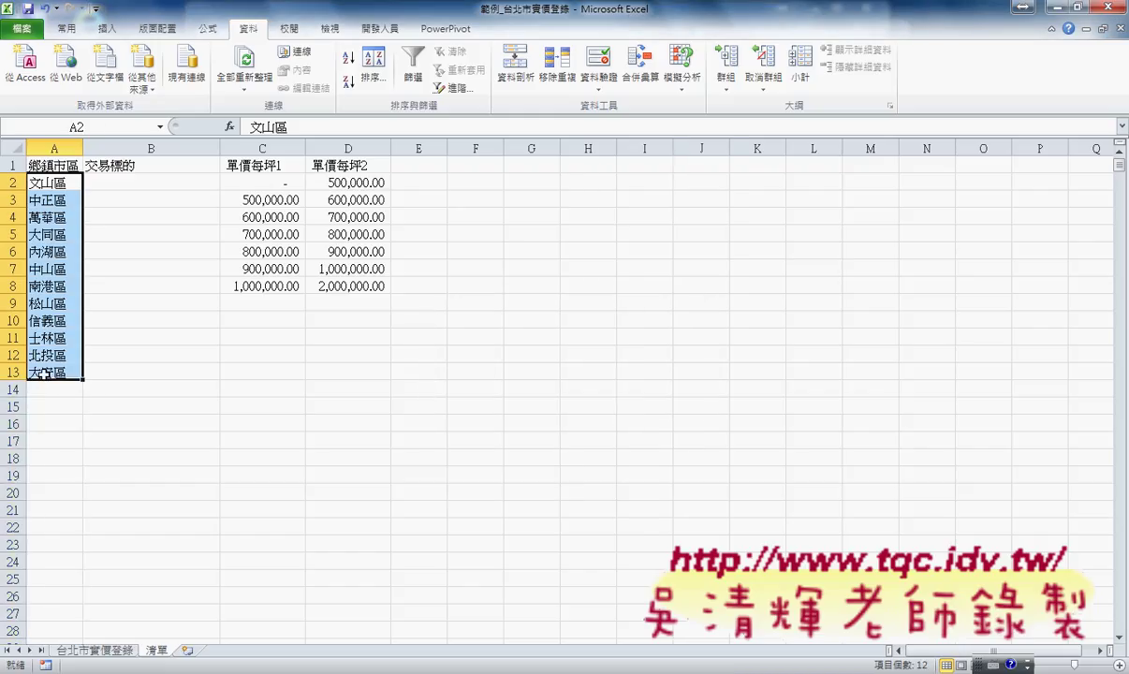
Copy the 交易標的 column from 台北市實價登錄 and paste it into B1 of 清單.
{"action": "left_click", "coordinate": [97, 651]}
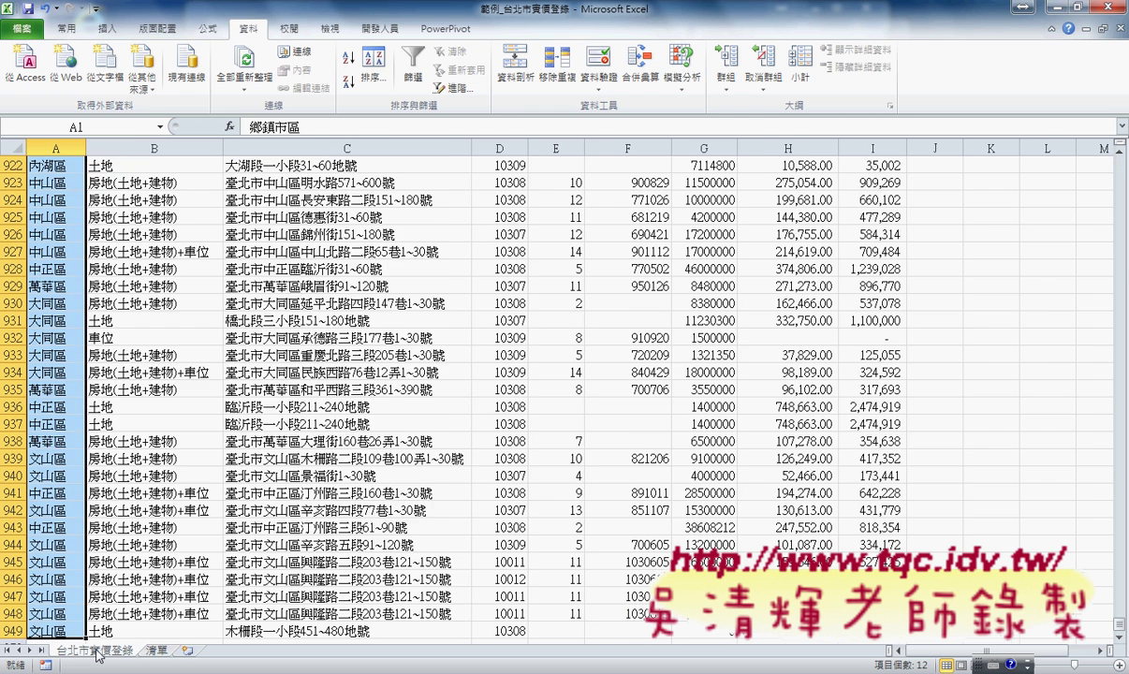
{"action": "left_click", "coordinate": [154, 147]}
{"action": "scroll", "coordinate": [162, 250], "scroll_direction": "up", "scroll_amount": 9}
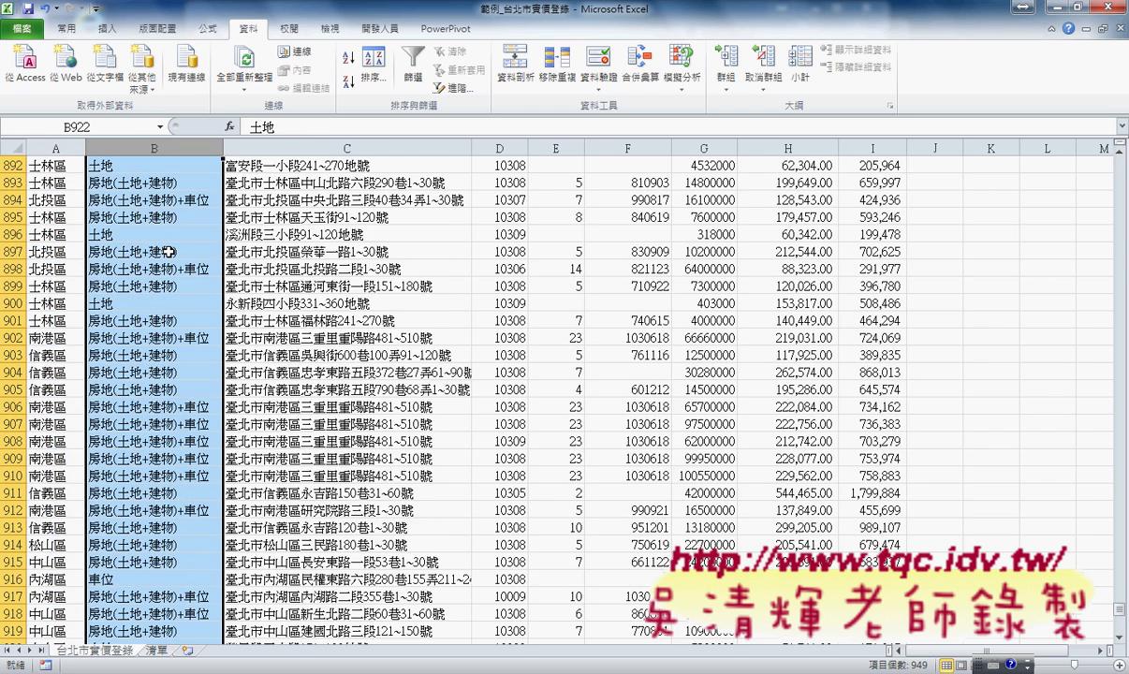
{"action": "scroll", "coordinate": [161, 250], "scroll_direction": "up", "scroll_amount": 9}
{"action": "key", "text": "ctrl+c"}
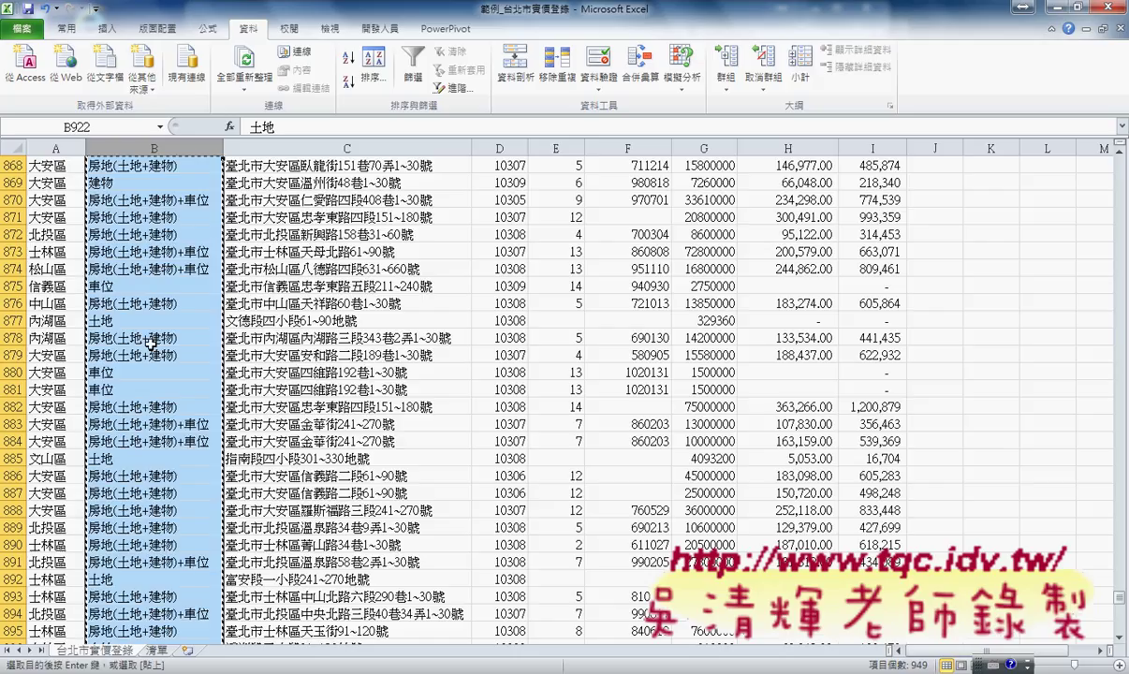
{"action": "key", "text": "ctrl+Page_Down"}
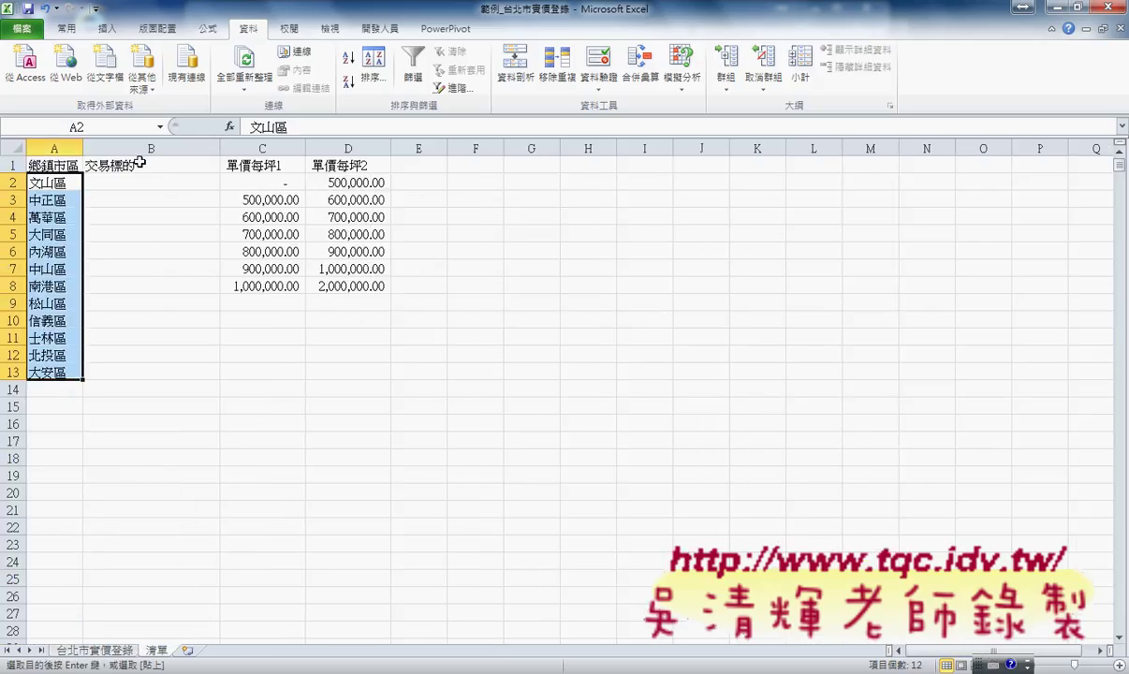
{"action": "left_click", "coordinate": [138, 164]}
{"action": "key", "text": "ctrl+v"}
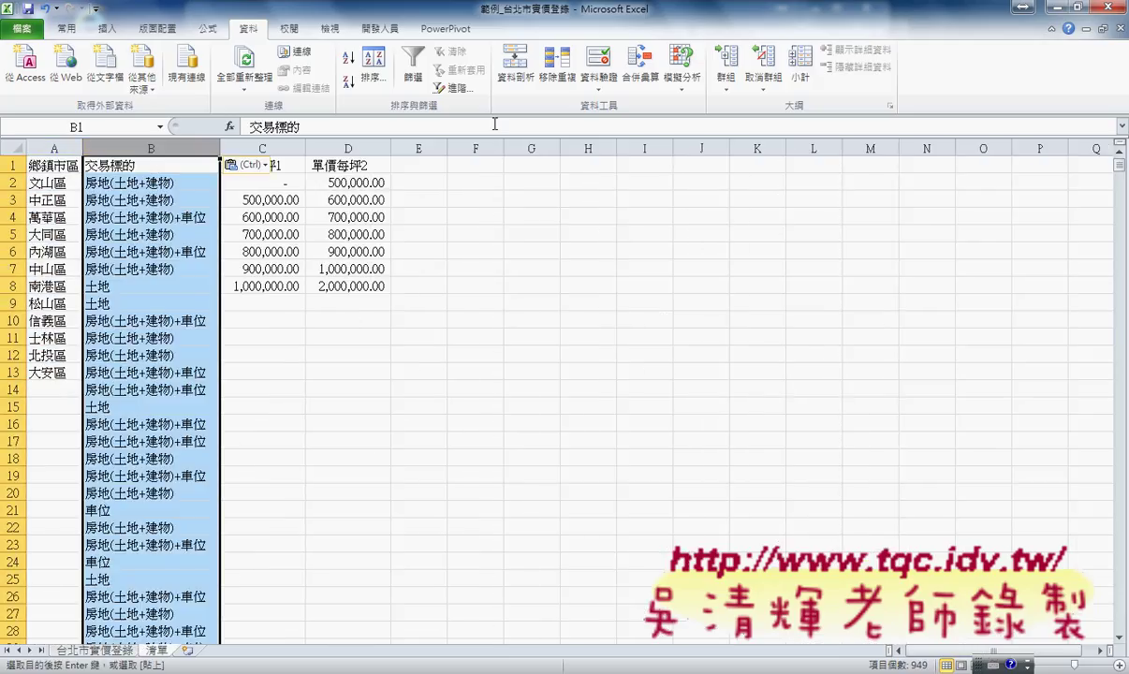
Deduplicate column B to five transaction types with a header row, then select them and the C2:D8 price ranges.
{"action": "left_click", "coordinate": [558, 67]}
{"action": "left_click", "coordinate": [749, 310]}
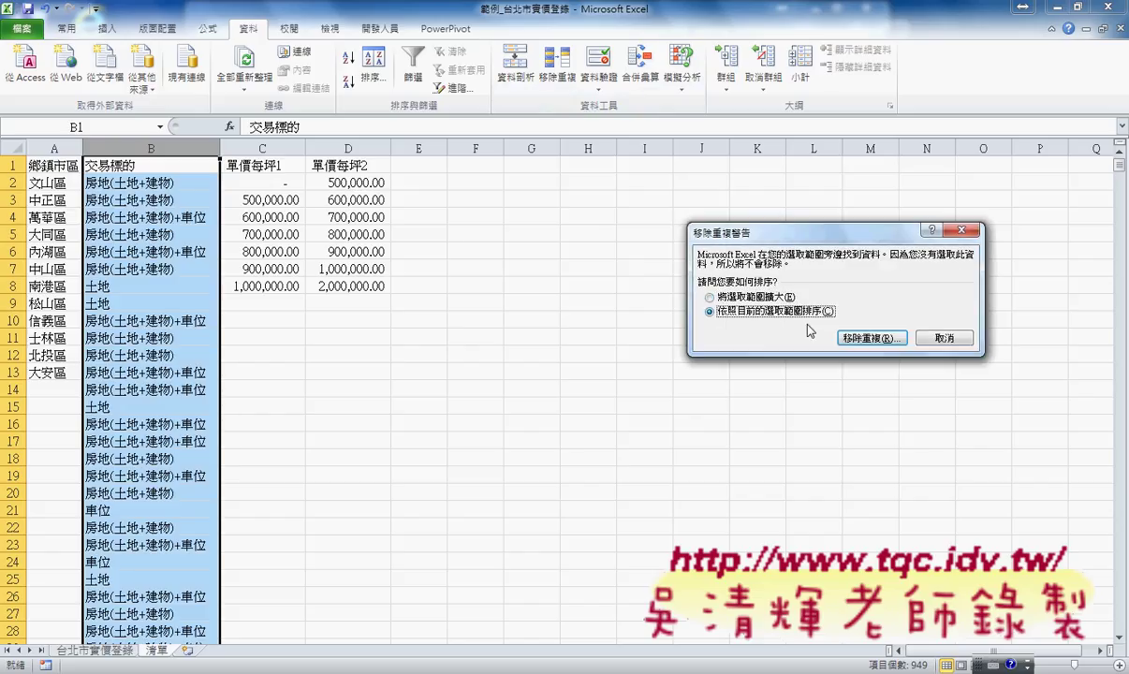
{"action": "left_click", "coordinate": [848, 332]}
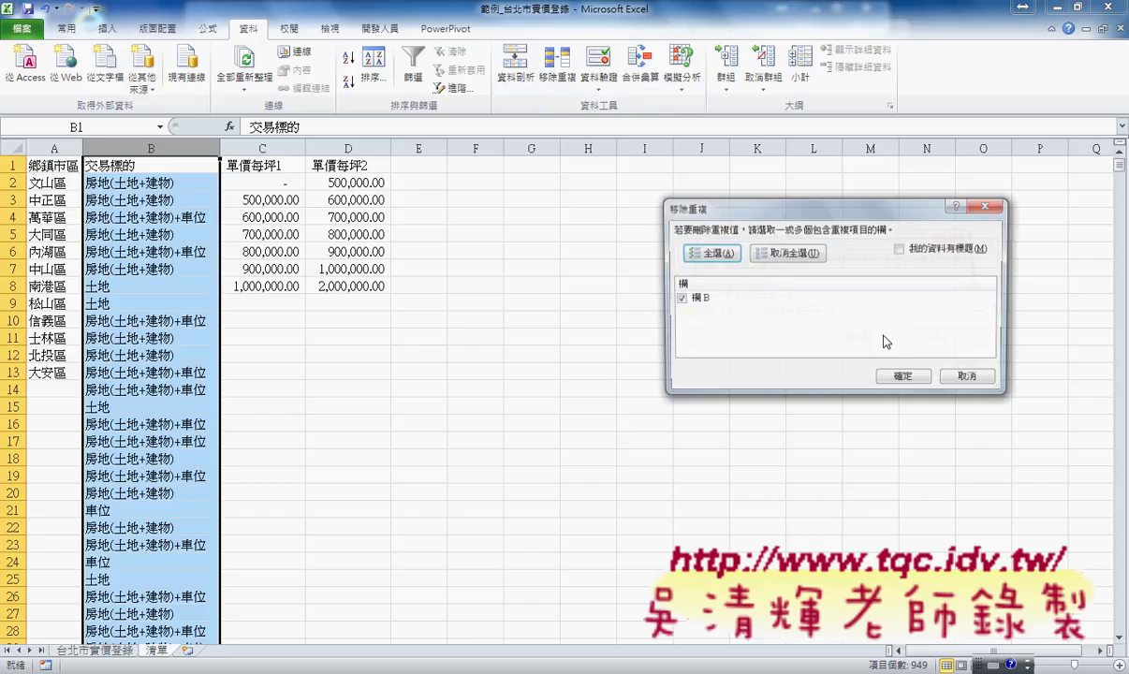
{"action": "left_click", "coordinate": [930, 250]}
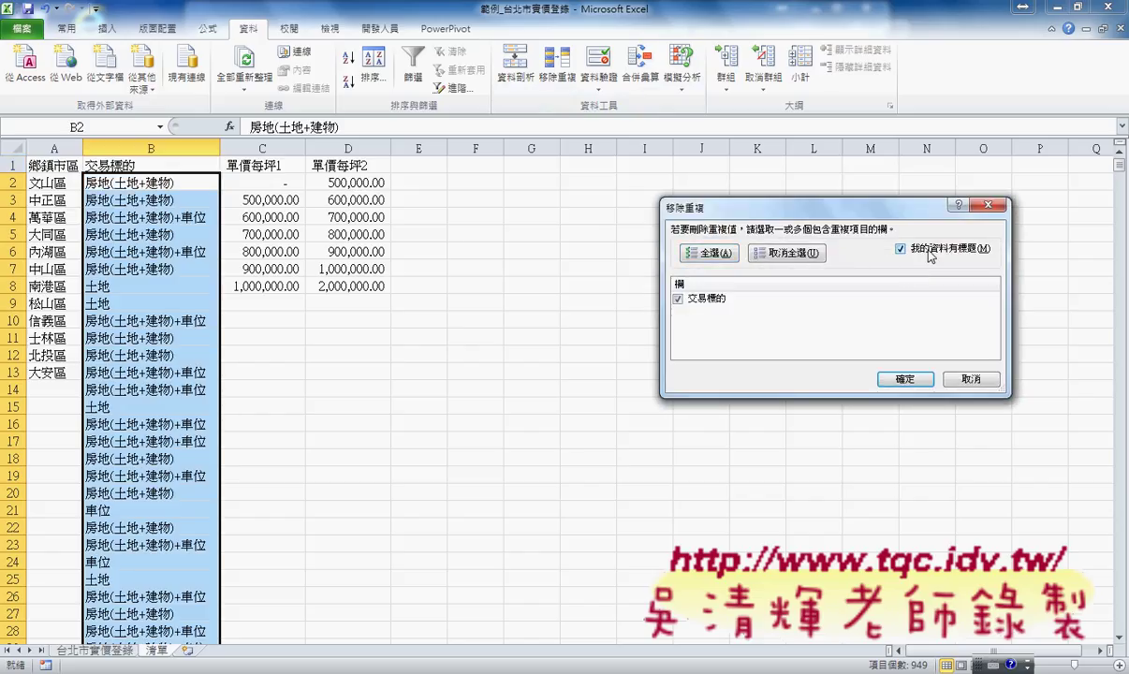
{"action": "left_click", "coordinate": [904, 378]}
{"action": "left_click", "coordinate": [576, 372]}
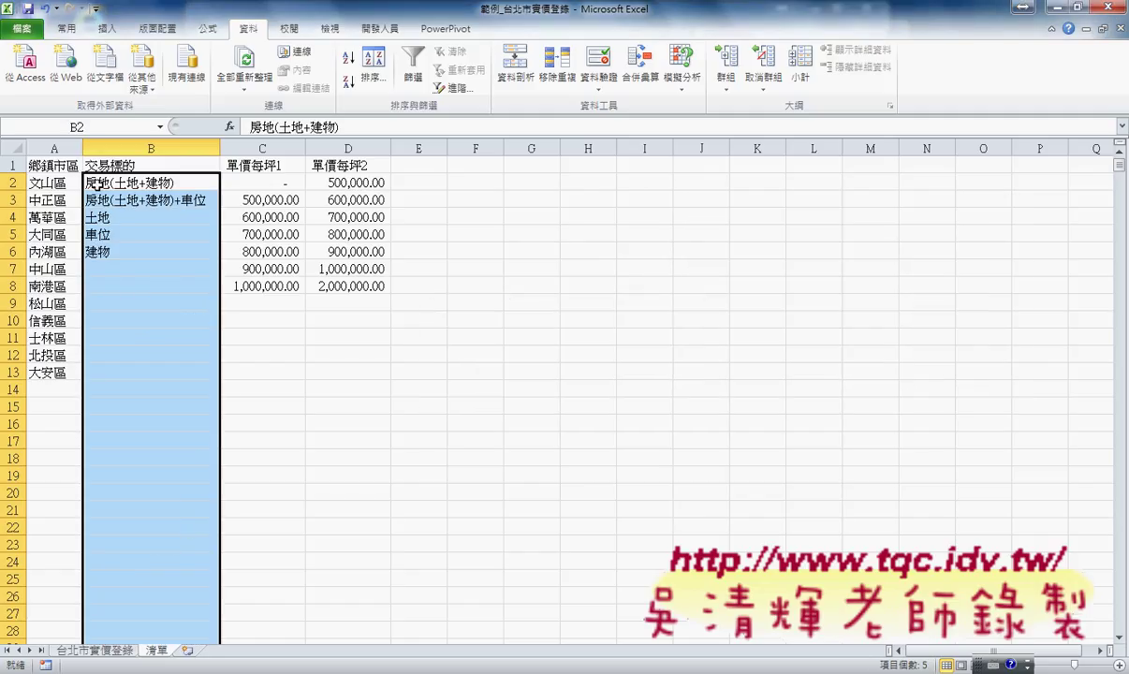
{"action": "left_click_drag", "start_coordinate": [110, 181], "coordinate": [113, 251]}
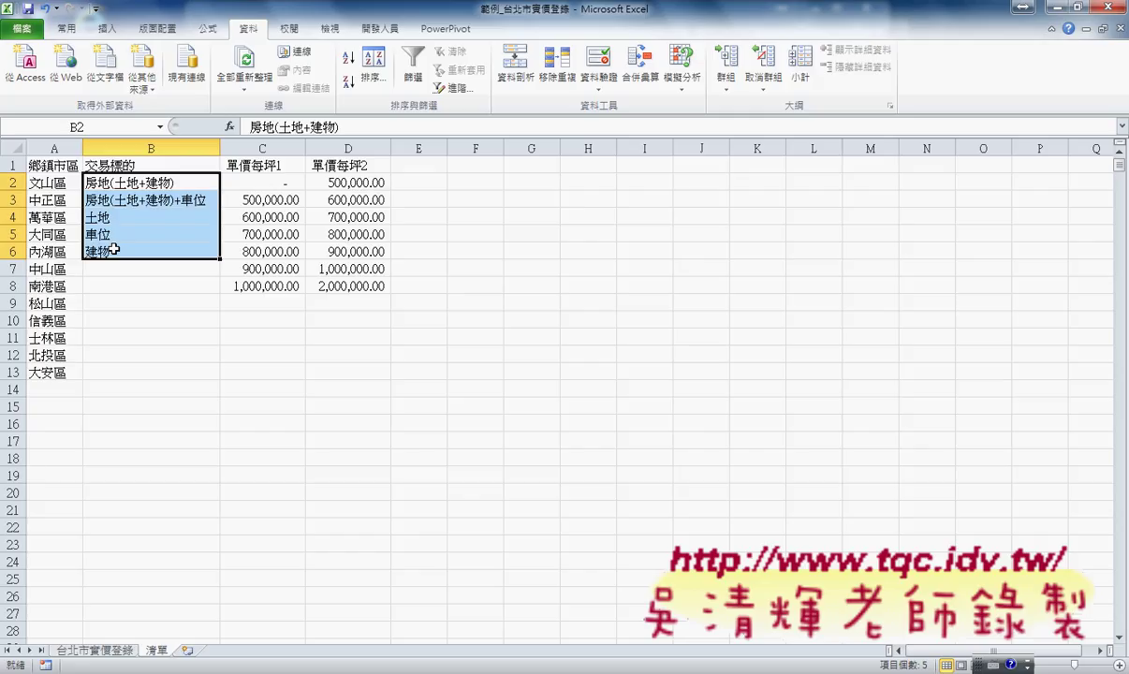
{"action": "left_click_drag", "start_coordinate": [260, 182], "coordinate": [356, 287]}
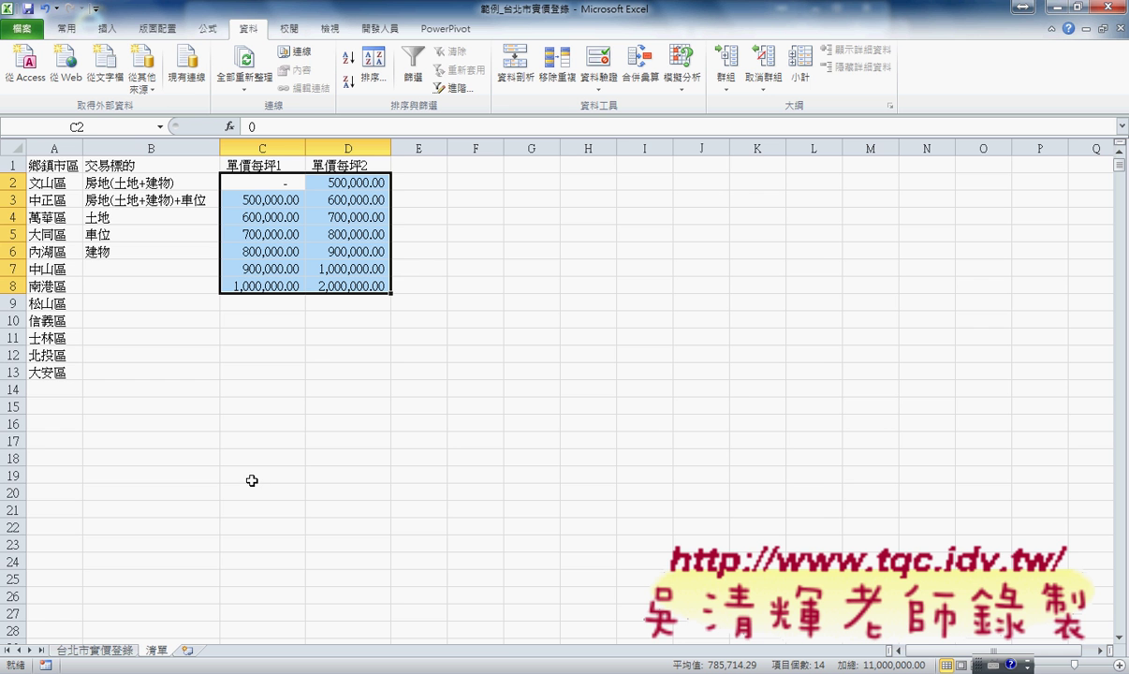
Return to the 台北市實價登錄 sheet at its top rows after briefly checking the 清單 sheet.
{"action": "left_click", "coordinate": [98, 649]}
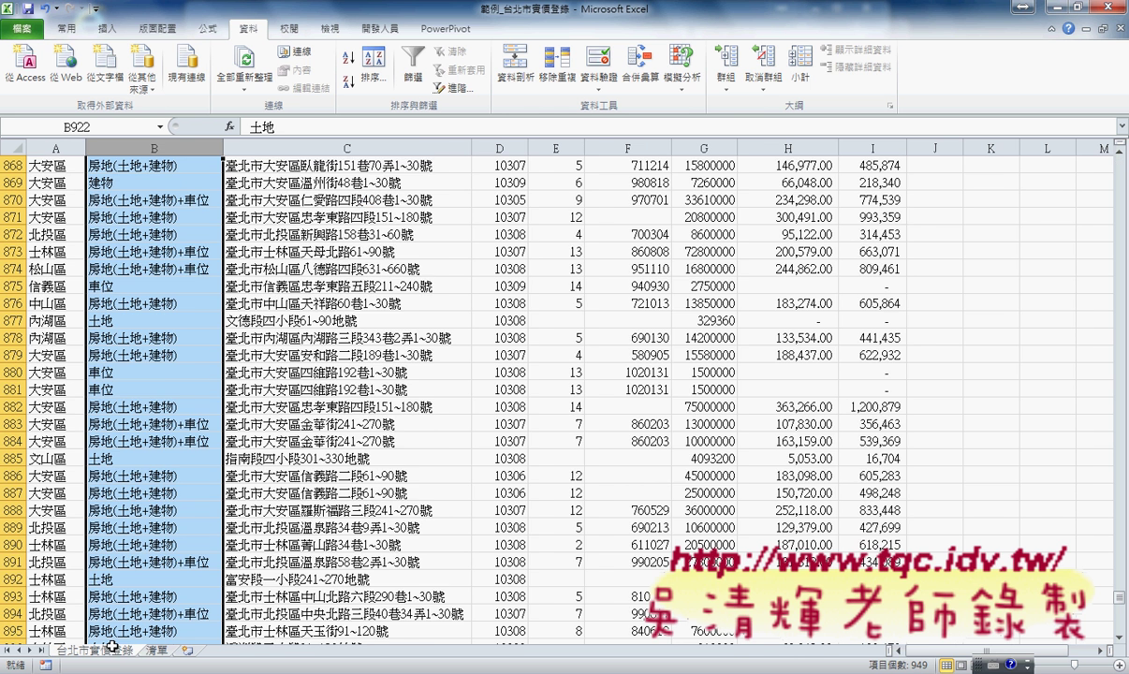
{"action": "scroll", "coordinate": [749, 390], "scroll_direction": "up", "scroll_amount": 5}
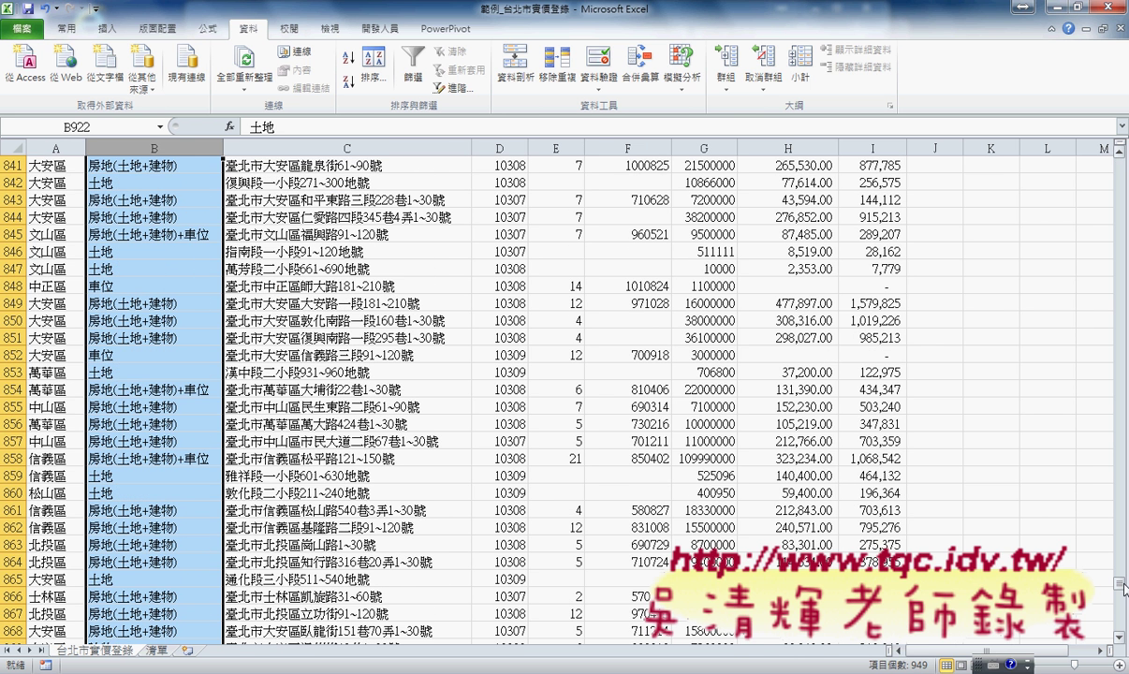
{"action": "left_click_drag", "start_coordinate": [1120, 573], "coordinate": [1122, 164]}
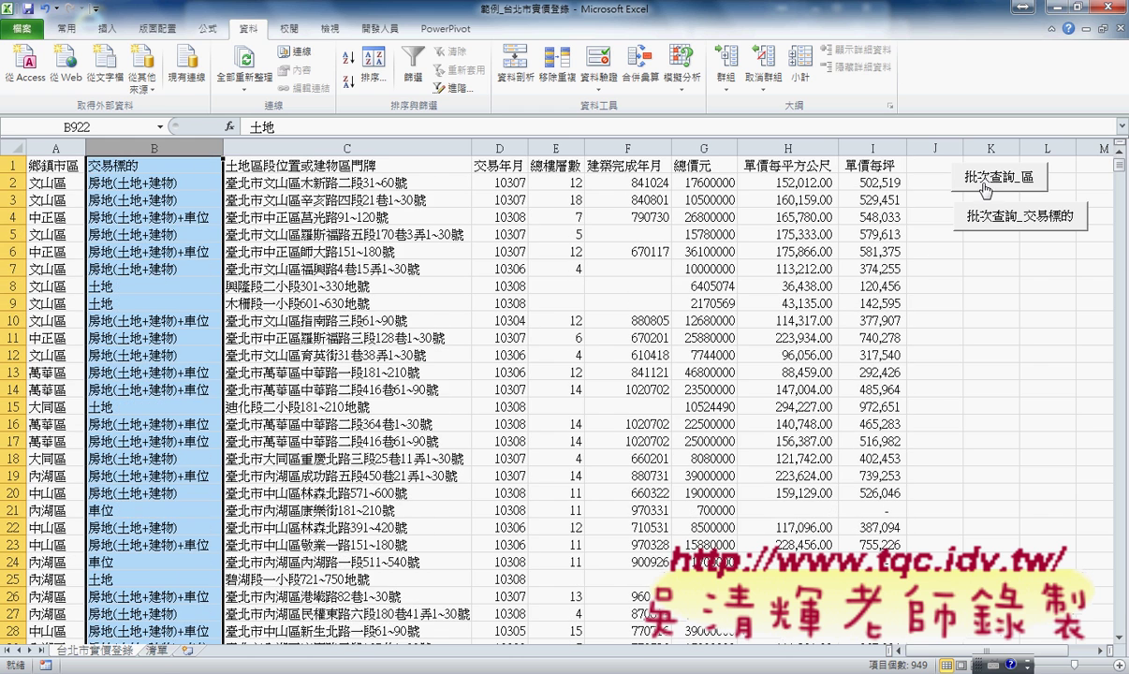
{"action": "left_click", "coordinate": [161, 651]}
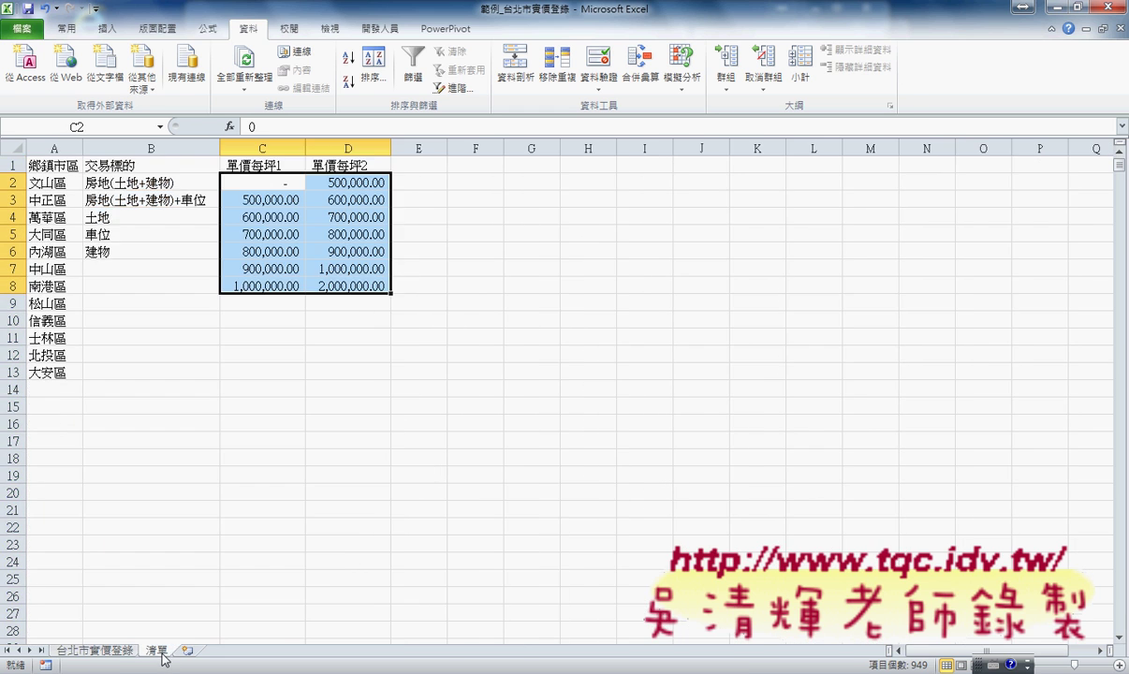
{"action": "left_click", "coordinate": [125, 651]}
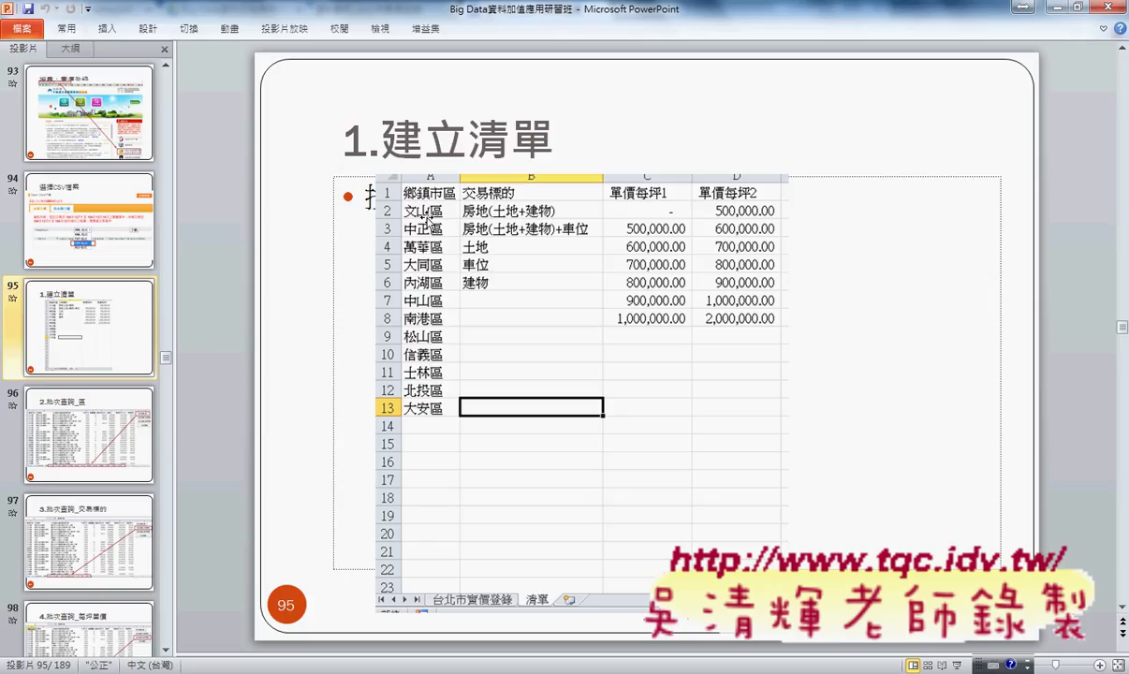
Go from slide 97 (批次查詢_交易標的) down to slide 100 with the 批次查詢_區 VBA code.
{"action": "scroll", "coordinate": [126, 412], "scroll_direction": "down", "scroll_amount": 1}
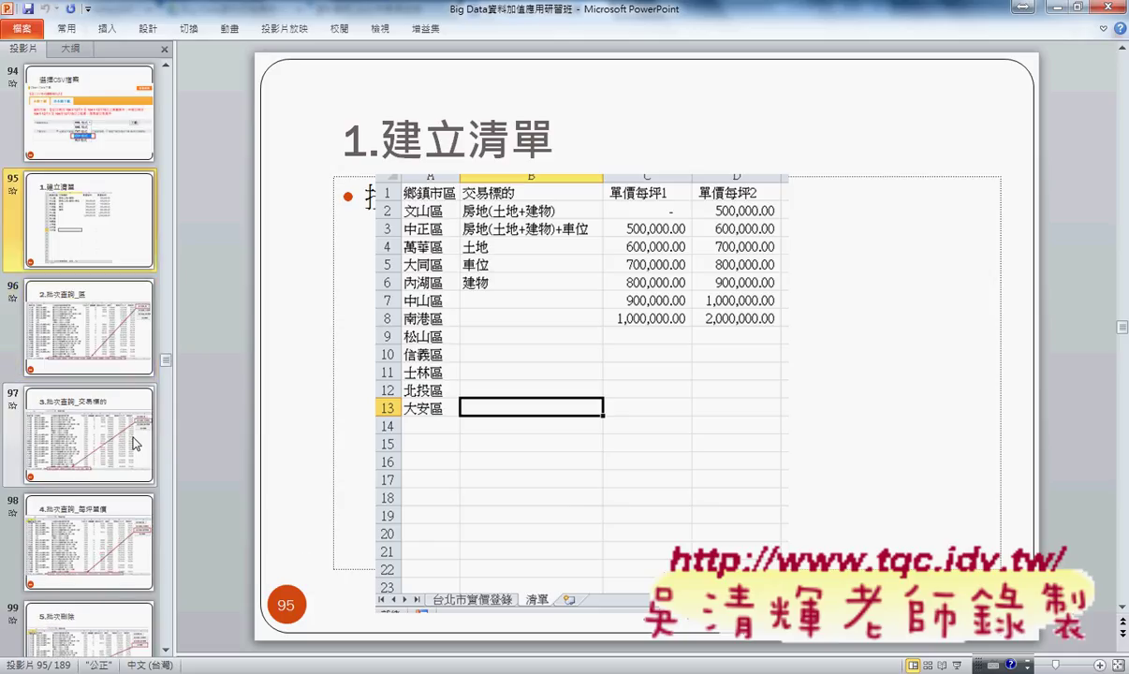
{"action": "left_click", "coordinate": [94, 440]}
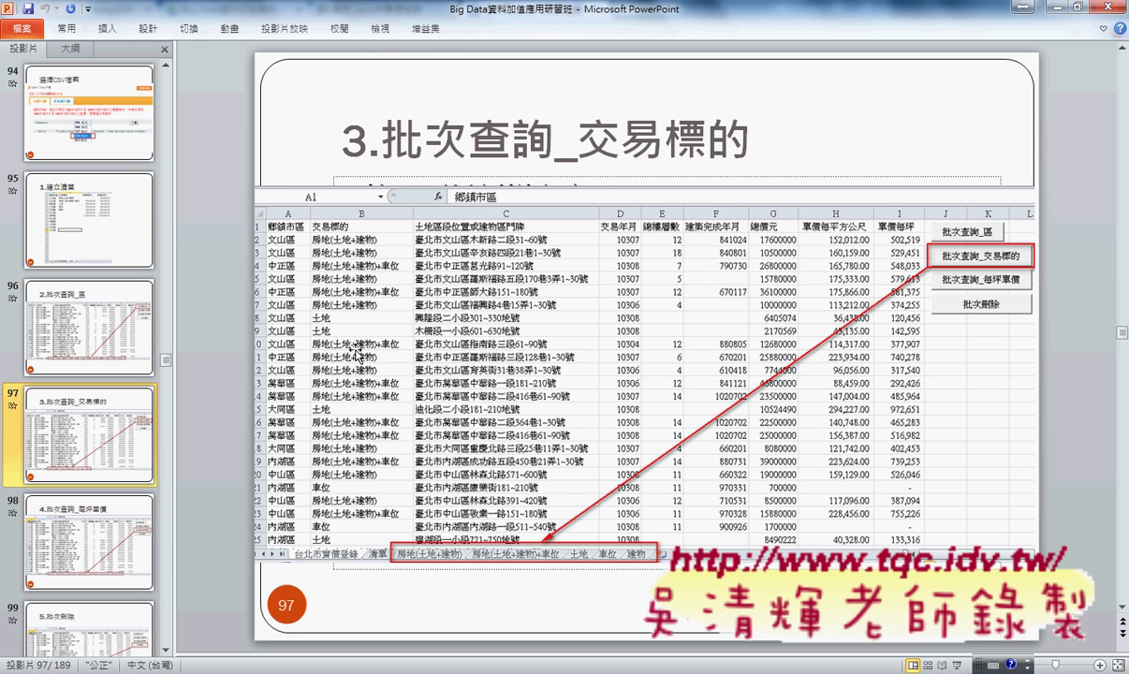
{"action": "scroll", "coordinate": [357, 351], "scroll_direction": "down", "scroll_amount": 1}
{"action": "scroll", "coordinate": [359, 354], "scroll_direction": "down", "scroll_amount": 1}
{"action": "scroll", "coordinate": [362, 358], "scroll_direction": "down", "scroll_amount": 1}
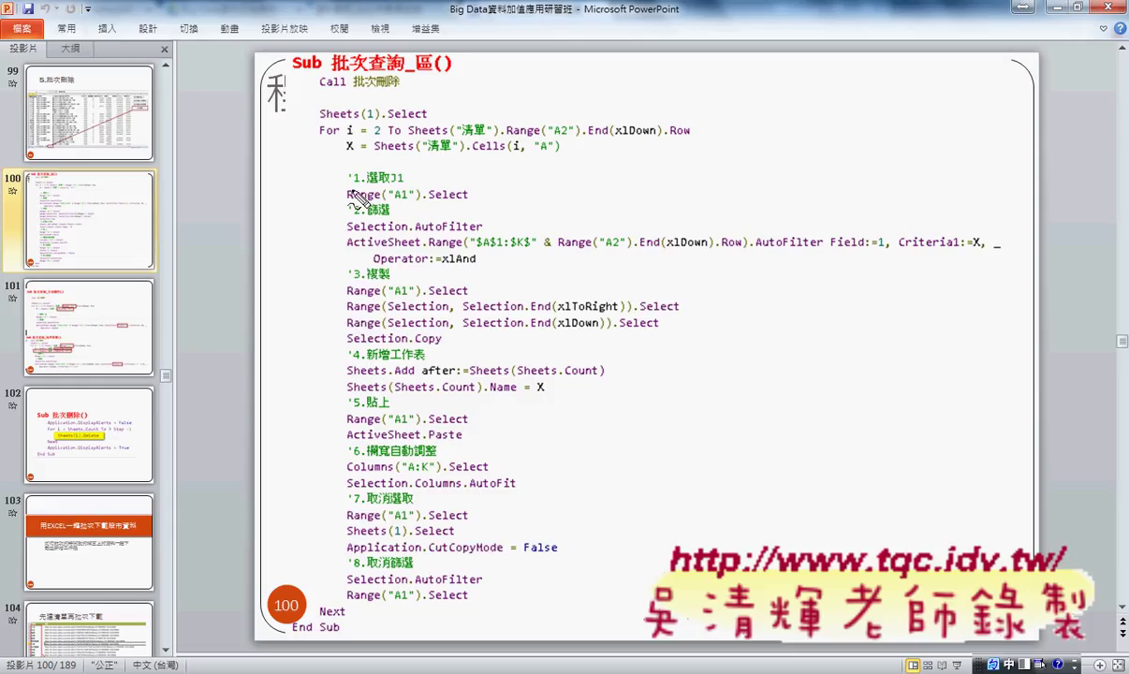
Underline in red the macro's step comments 1 to 8 and the A1 in the final Range line.
{"action": "left_click_drag", "start_coordinate": [348, 188], "coordinate": [405, 185]}
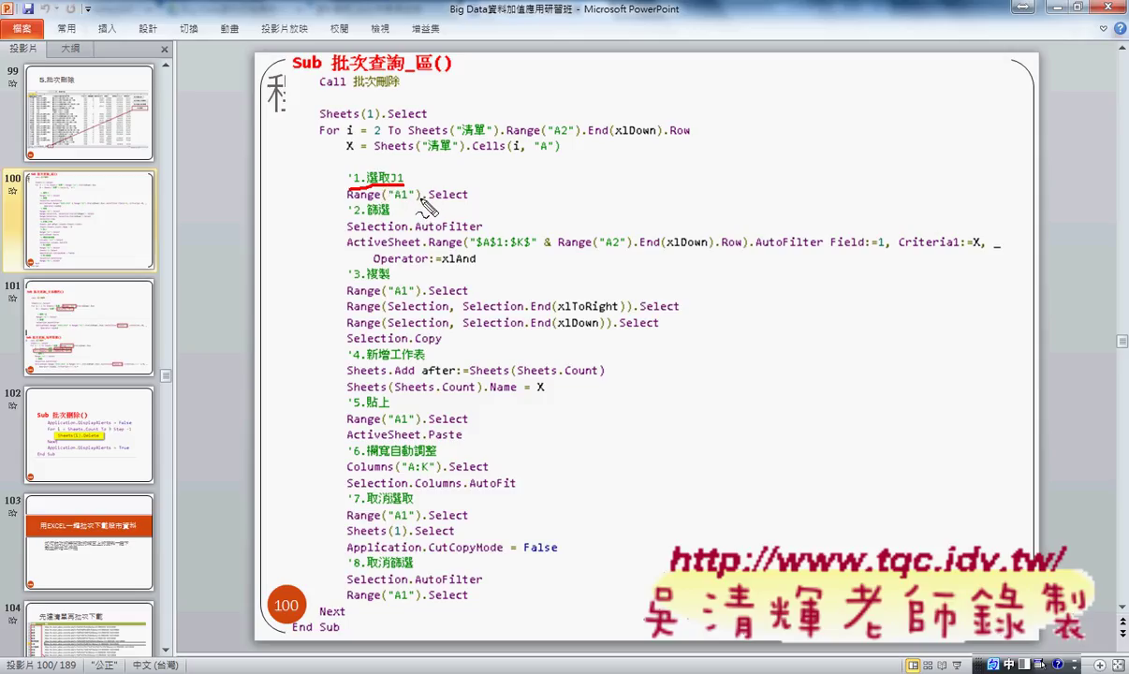
{"action": "left_click_drag", "start_coordinate": [350, 218], "coordinate": [390, 215]}
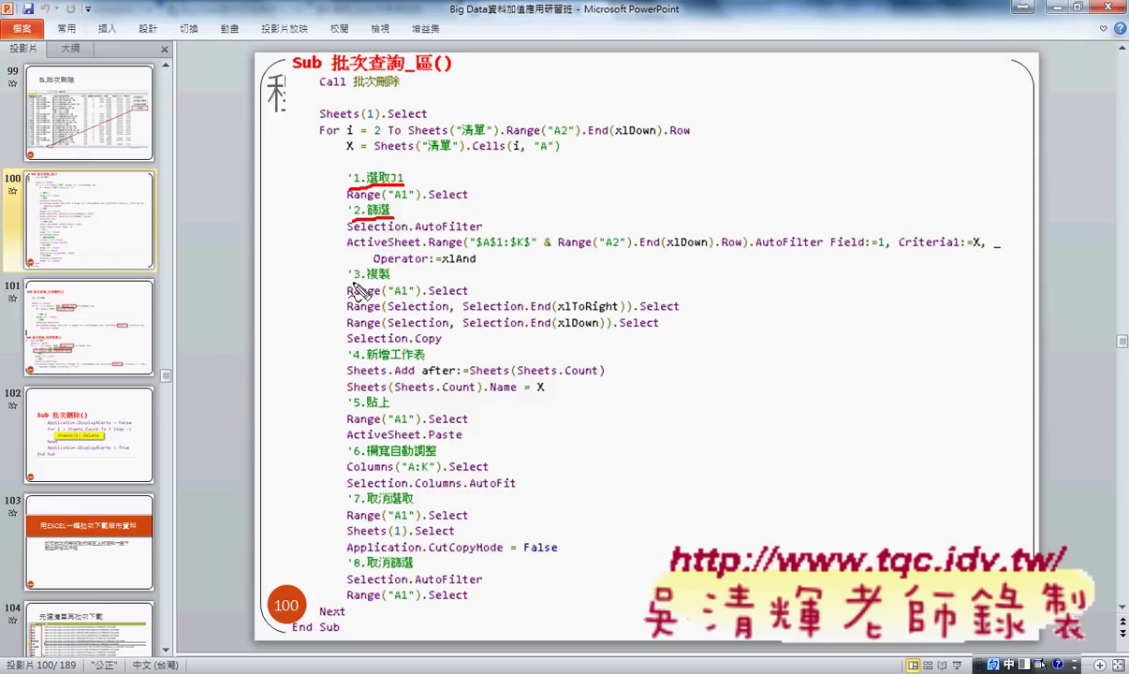
{"action": "left_click_drag", "start_coordinate": [352, 281], "coordinate": [390, 280]}
{"action": "left_click_drag", "start_coordinate": [363, 362], "coordinate": [423, 363]}
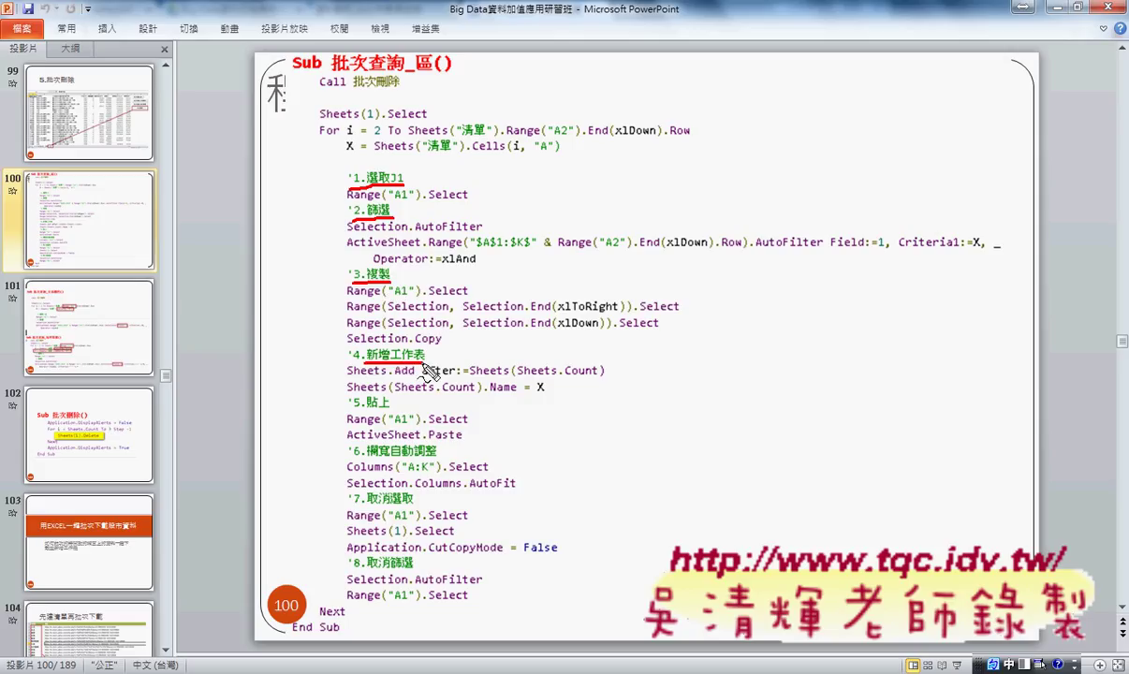
{"action": "left_click_drag", "start_coordinate": [365, 407], "coordinate": [388, 406]}
{"action": "left_click_drag", "start_coordinate": [365, 460], "coordinate": [436, 460]}
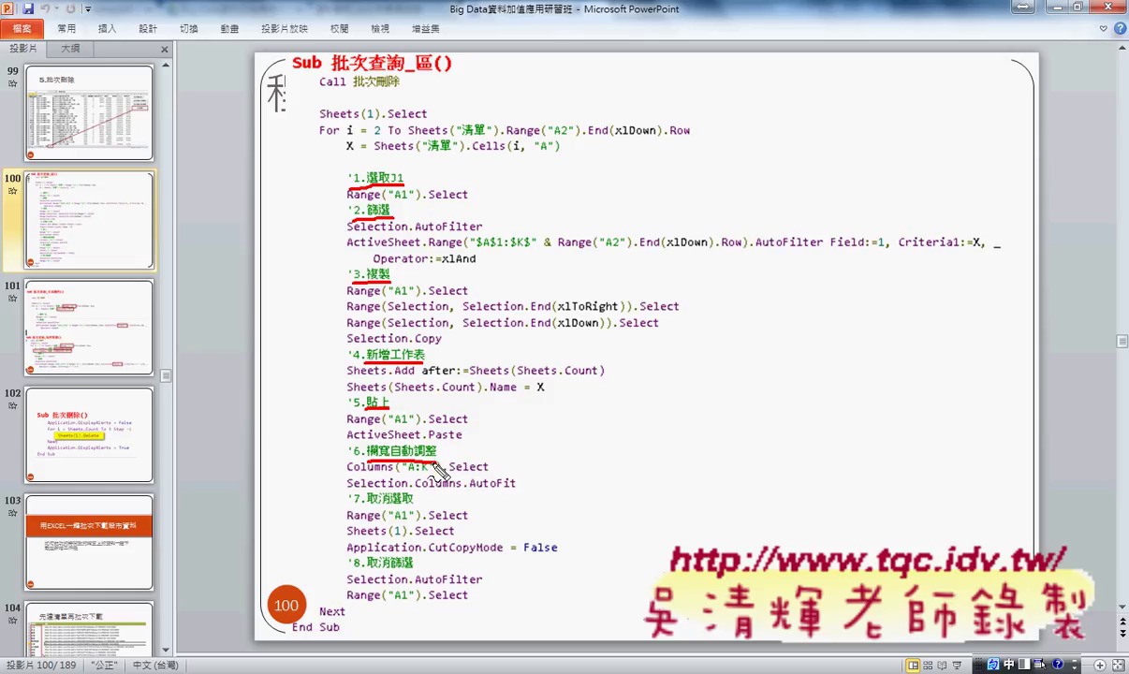
{"action": "left_click_drag", "start_coordinate": [366, 506], "coordinate": [409, 507]}
{"action": "left_click_drag", "start_coordinate": [350, 569], "coordinate": [413, 569]}
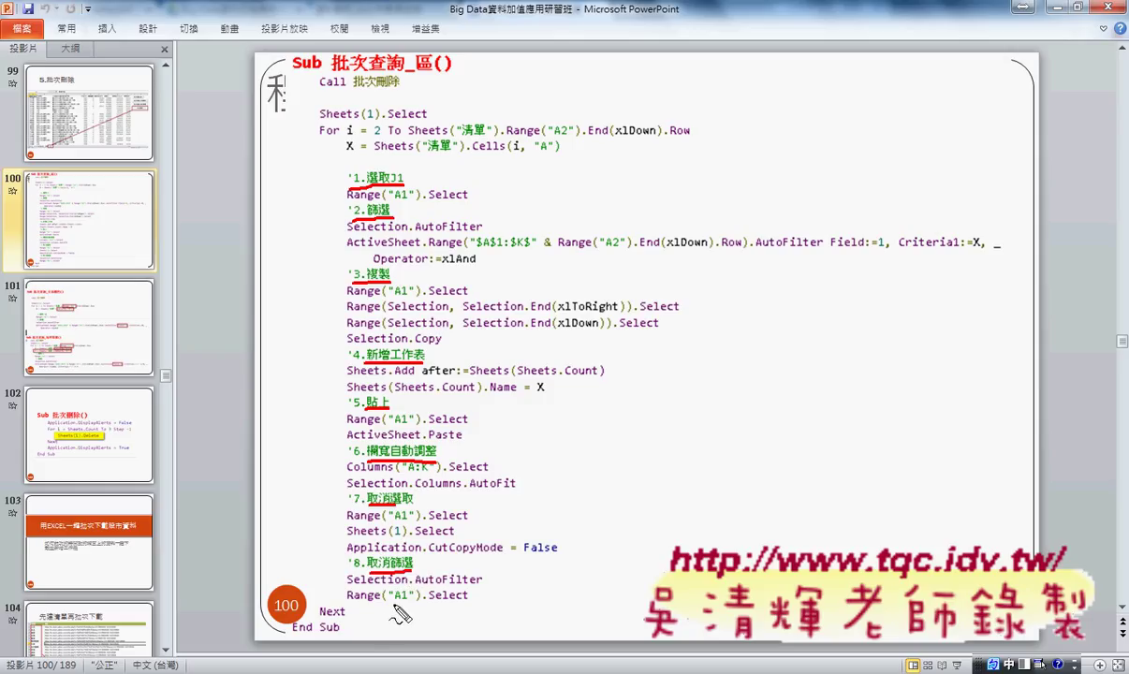
{"action": "left_click_drag", "start_coordinate": [391, 603], "coordinate": [404, 603]}
Clear the ink, minimize PowerPoint and switch to the Excel workbook.
{"action": "key", "text": "Escape"}
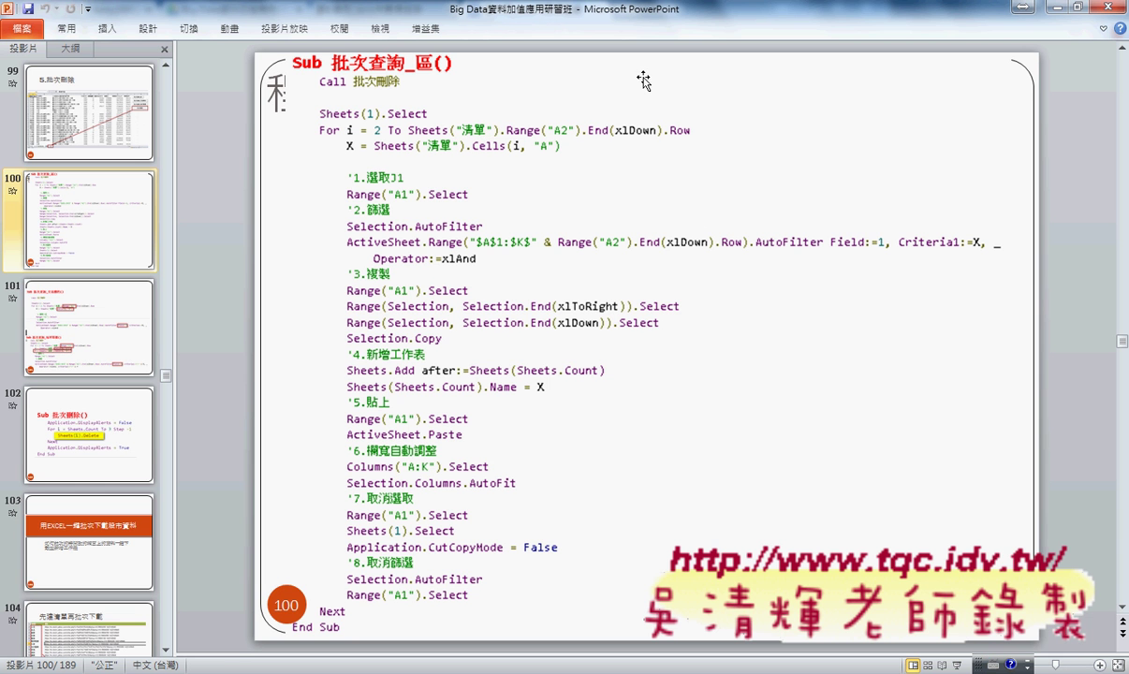
{"action": "left_click", "coordinate": [1056, 7]}
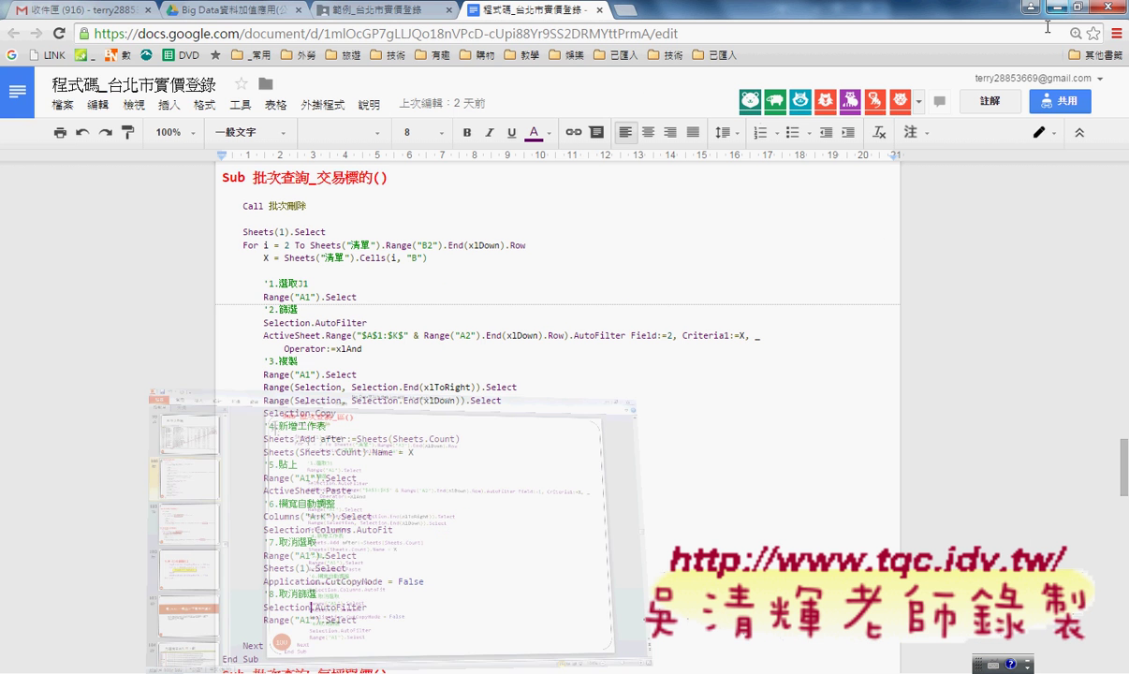
{"action": "key", "text": "alt+Tab"}
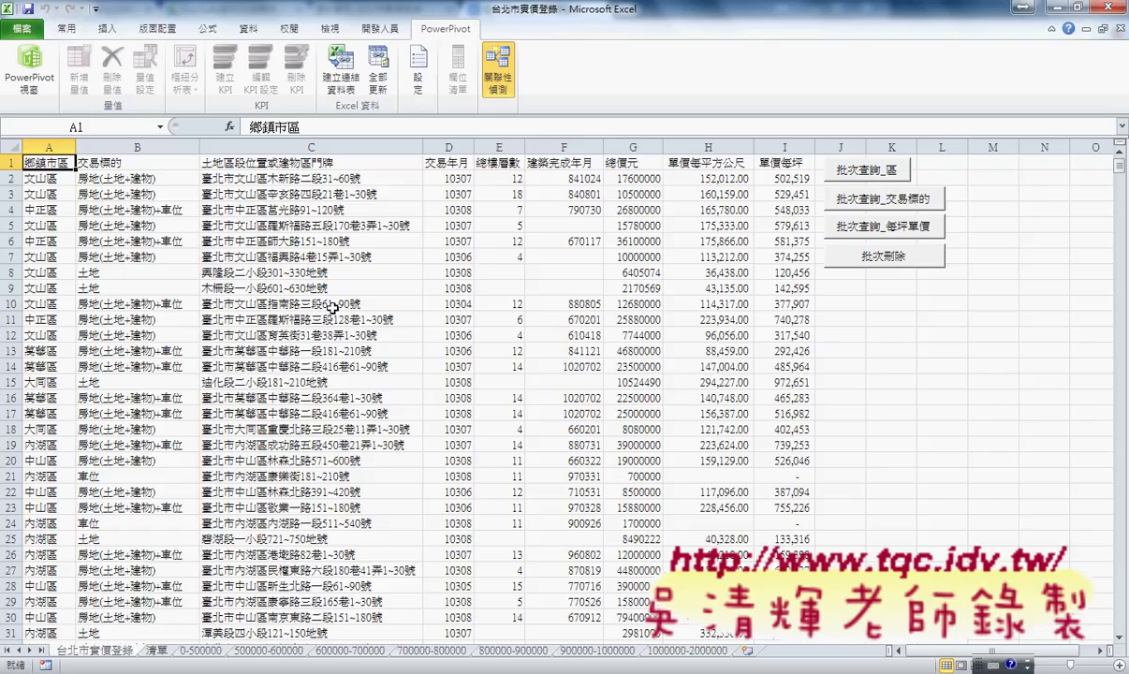
Preview the Record Macro dialog from the Developer tab, cancel it, and show the 清單 sheet.
{"action": "left_click", "coordinate": [372, 30]}
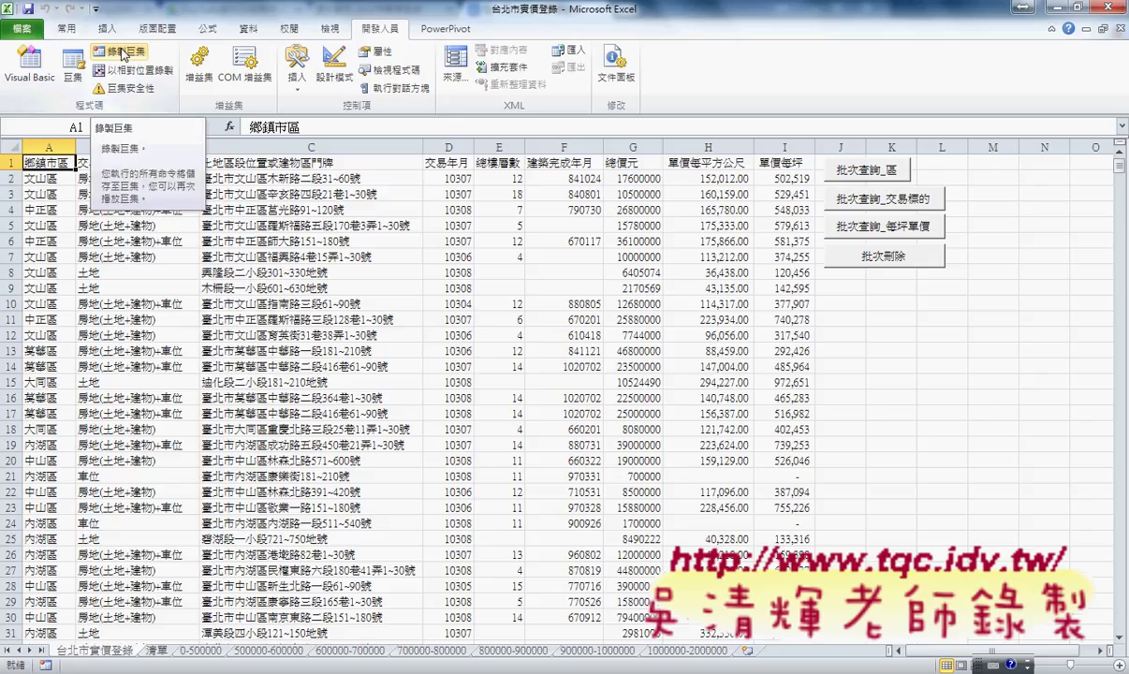
{"action": "left_click", "coordinate": [121, 54]}
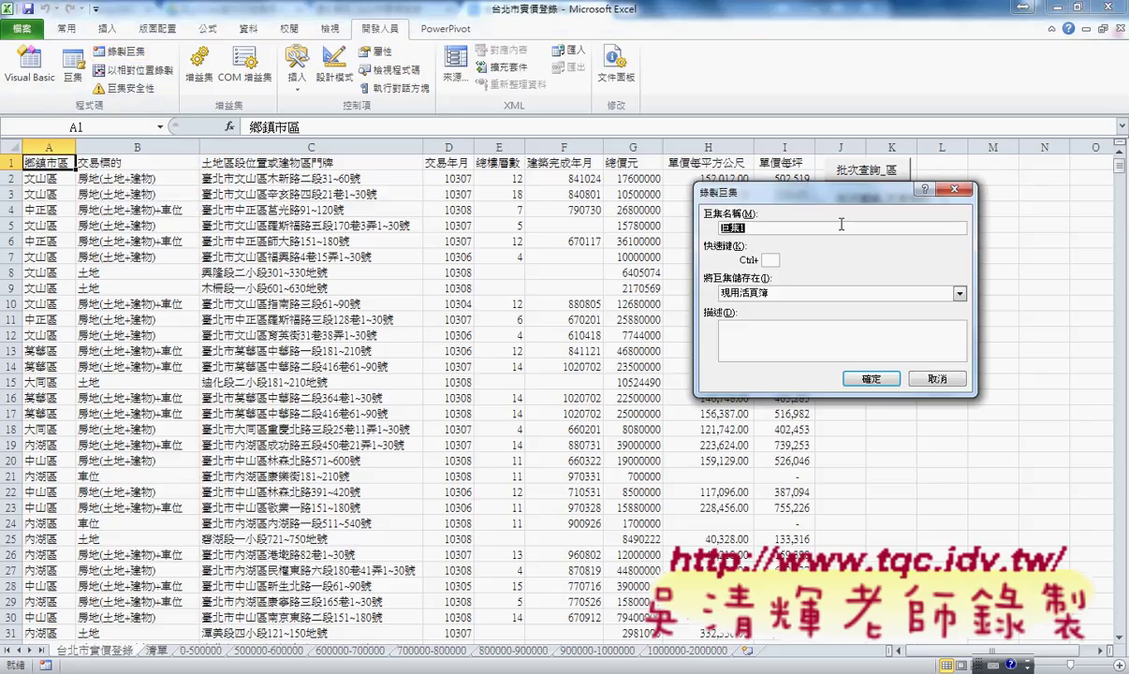
{"action": "left_click_drag", "start_coordinate": [745, 199], "coordinate": [356, 172]}
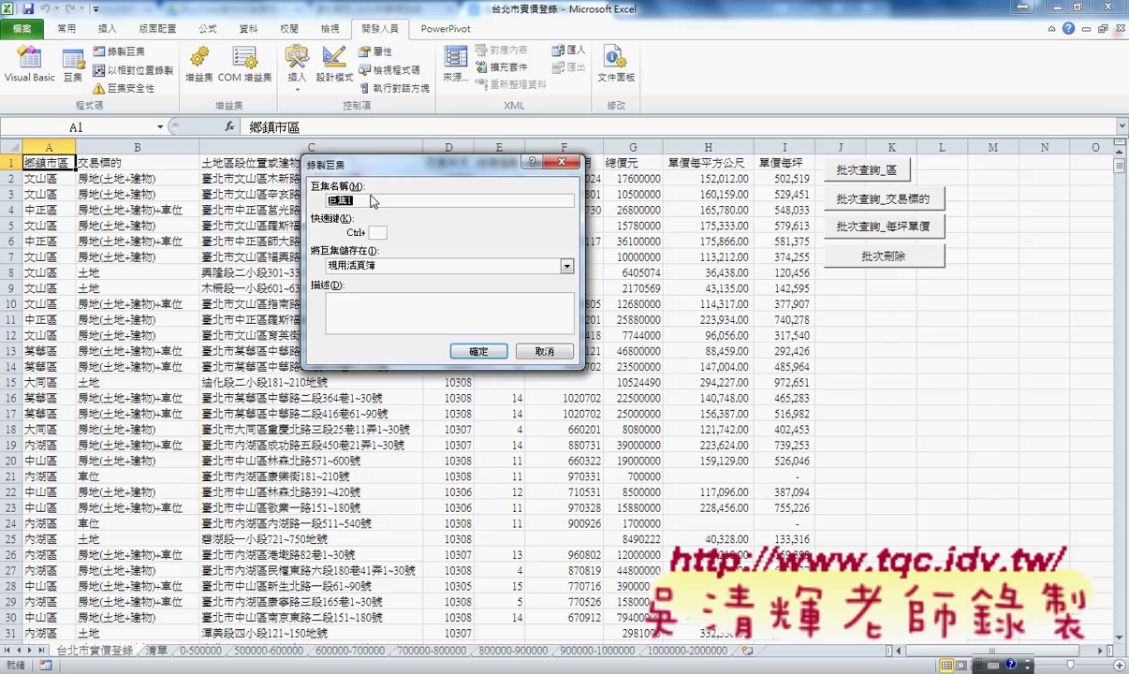
{"action": "left_click", "coordinate": [543, 351]}
{"action": "left_click", "coordinate": [157, 651]}
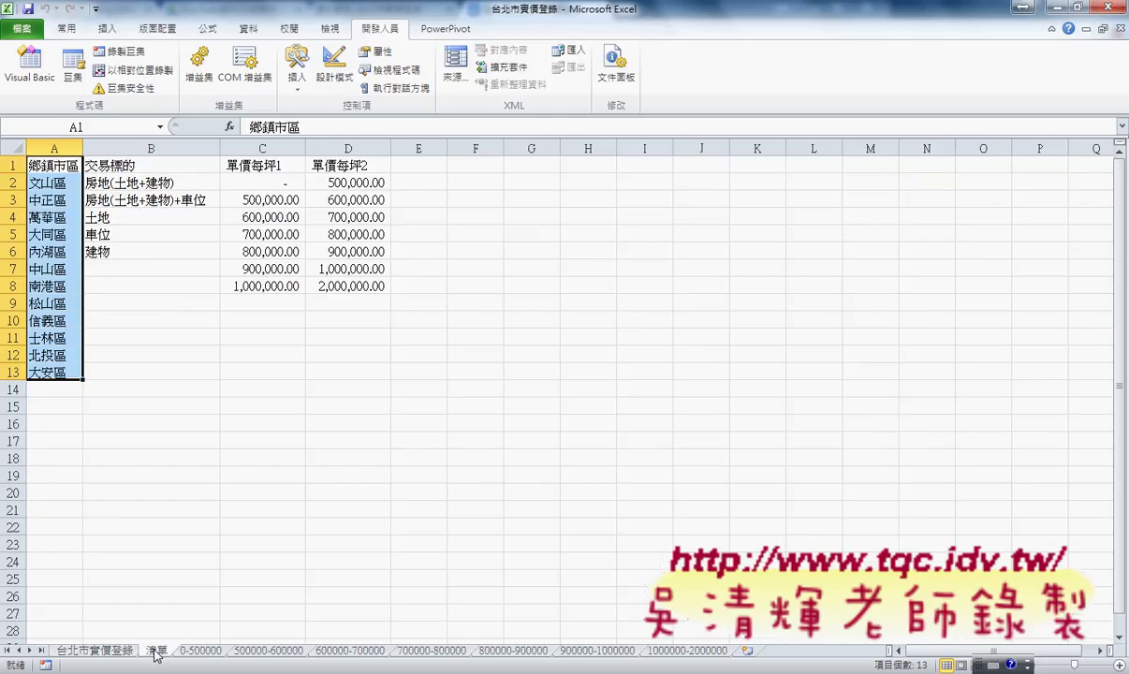
Inspect cell A2 (文山區) on 清單, then go back to the 台北市實價登錄 sheet.
{"action": "left_click", "coordinate": [30, 179]}
{"action": "double_click", "coordinate": [267, 126]}
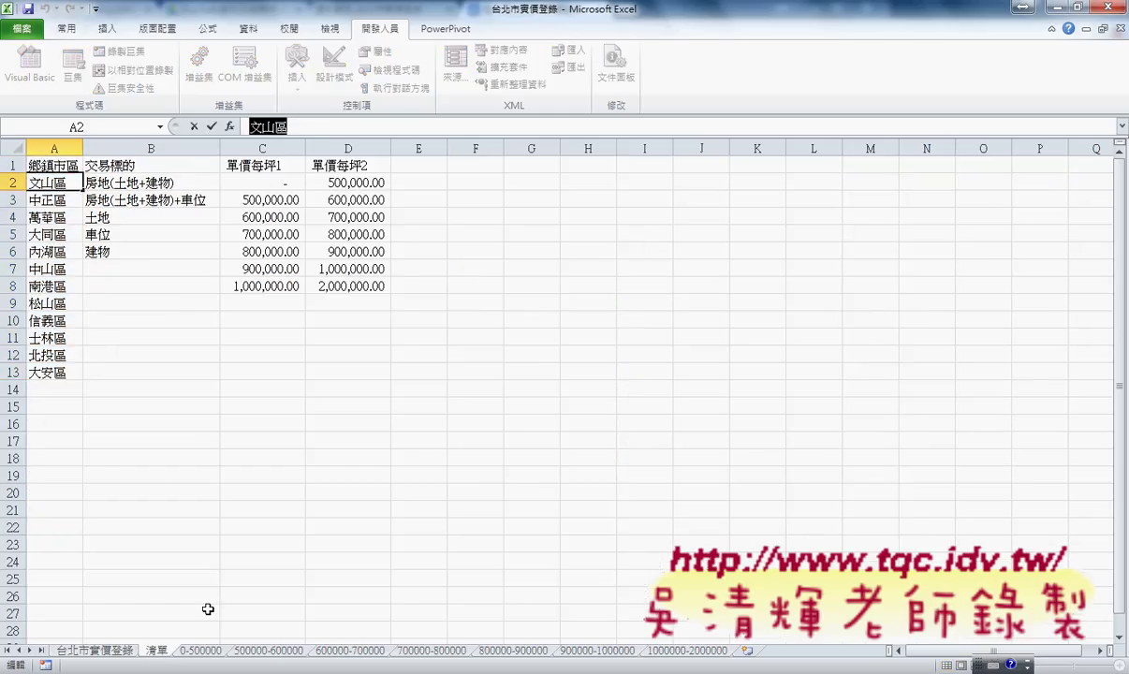
{"action": "left_click", "coordinate": [96, 651]}
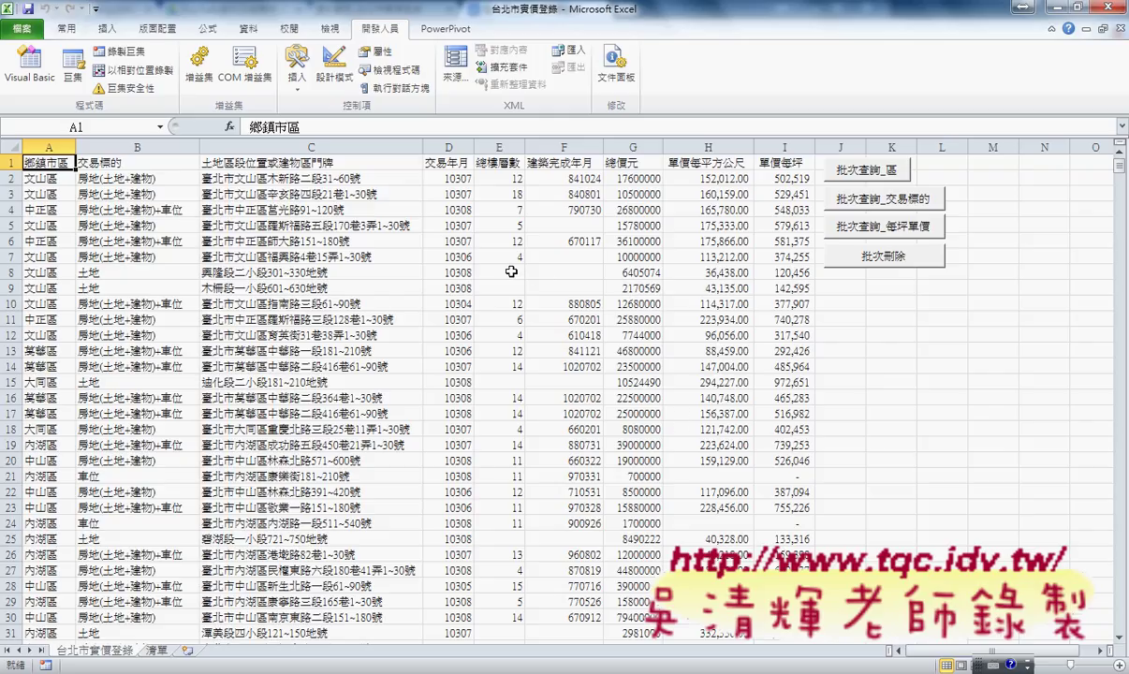
Start recording macro 巨集1 with default settings and select header cell A1 as the starting point.
{"action": "left_click", "coordinate": [105, 163]}
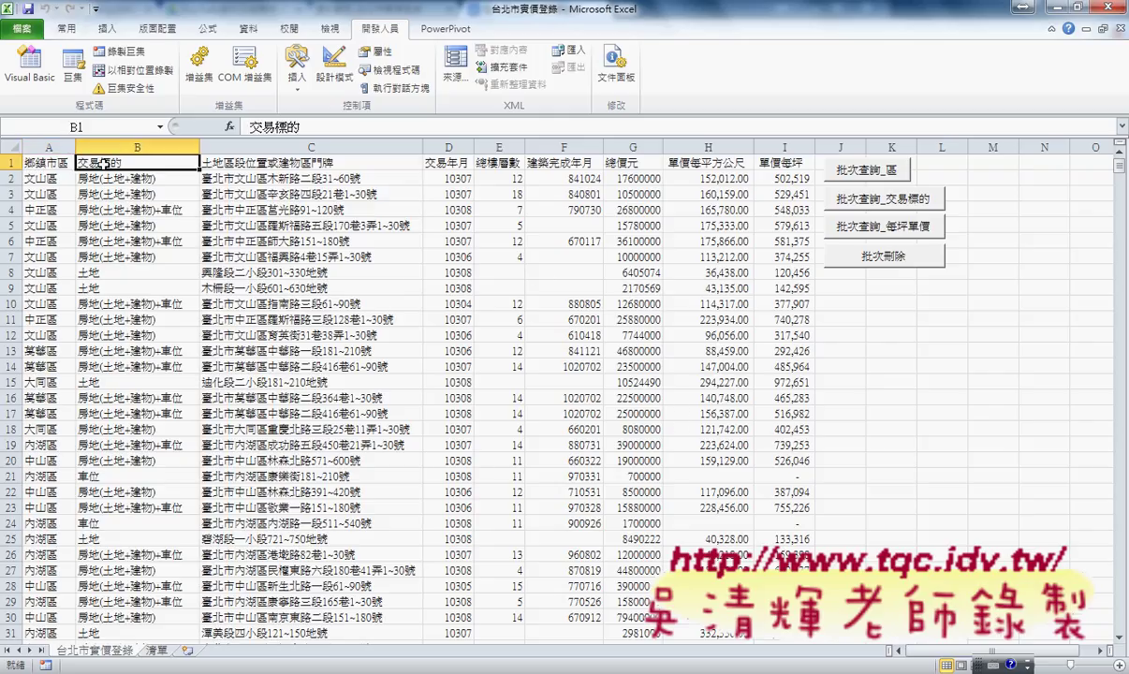
{"action": "left_click", "coordinate": [374, 286]}
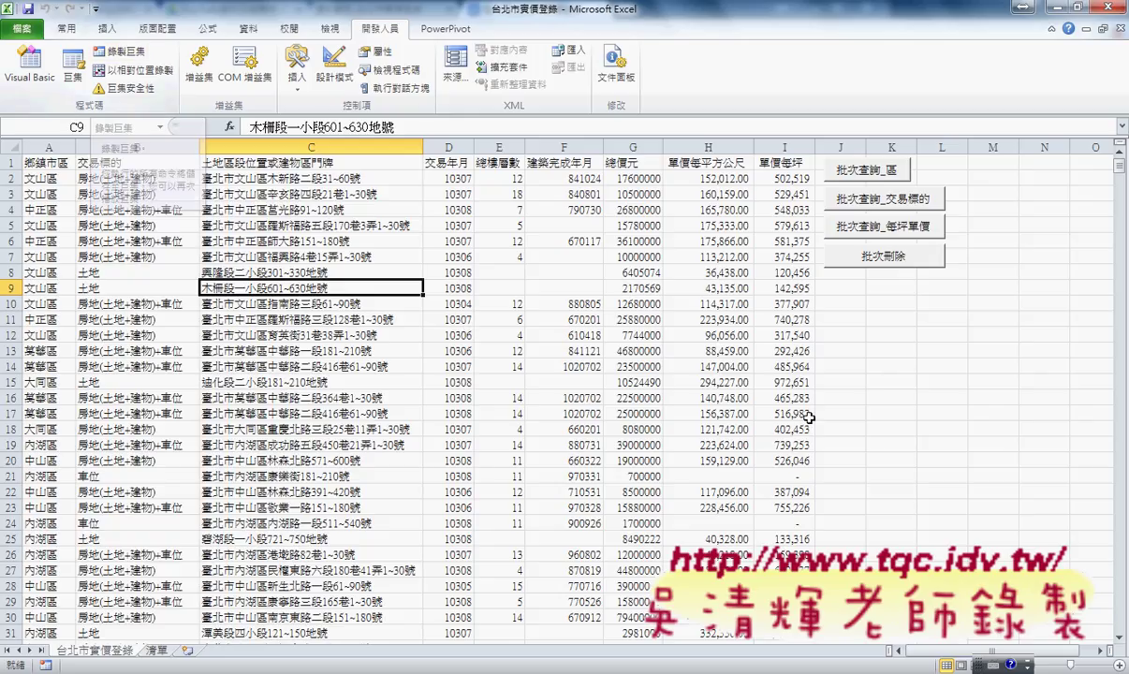
{"action": "left_click", "coordinate": [890, 429]}
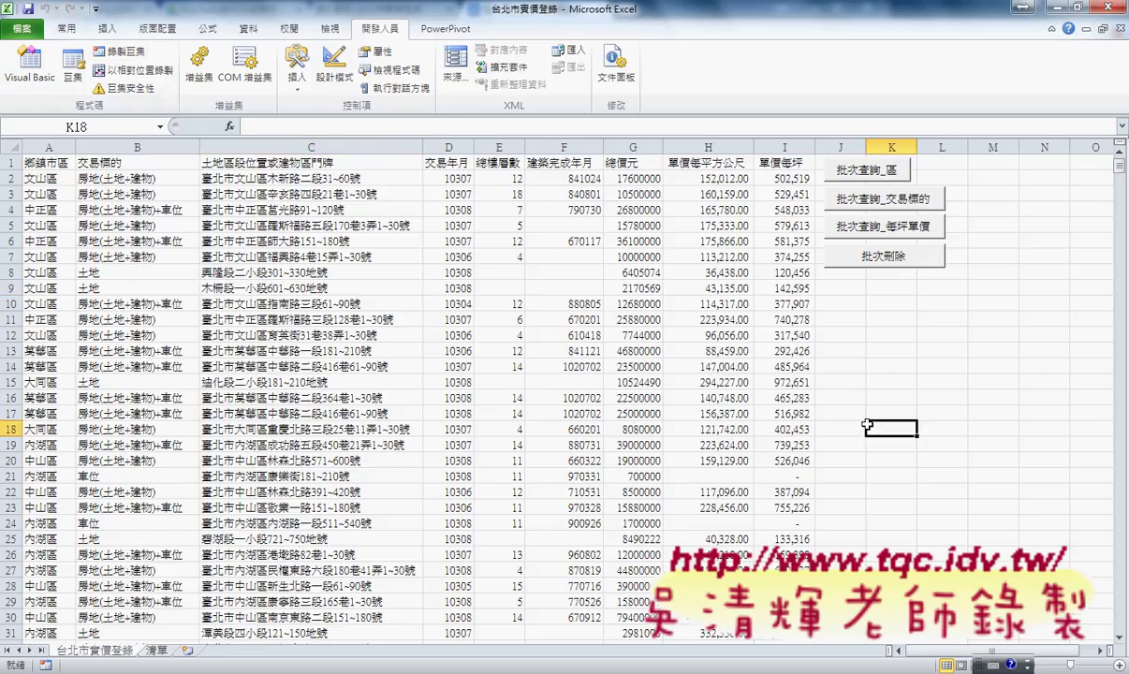
{"action": "left_click", "coordinate": [59, 163]}
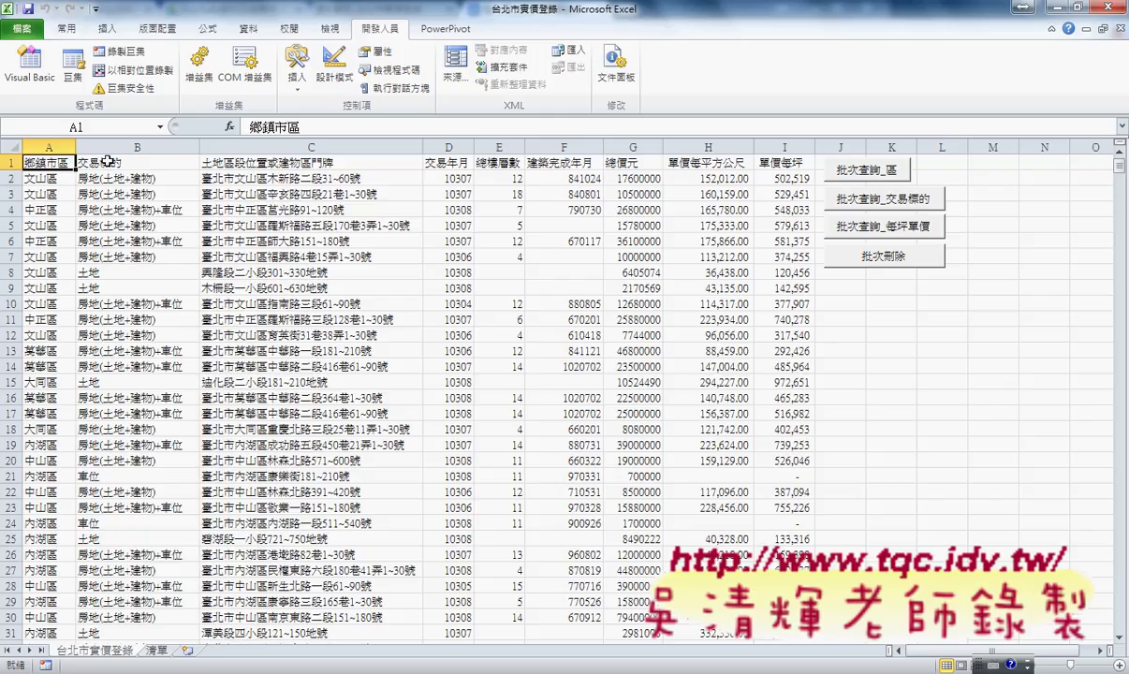
{"action": "left_click", "coordinate": [861, 413]}
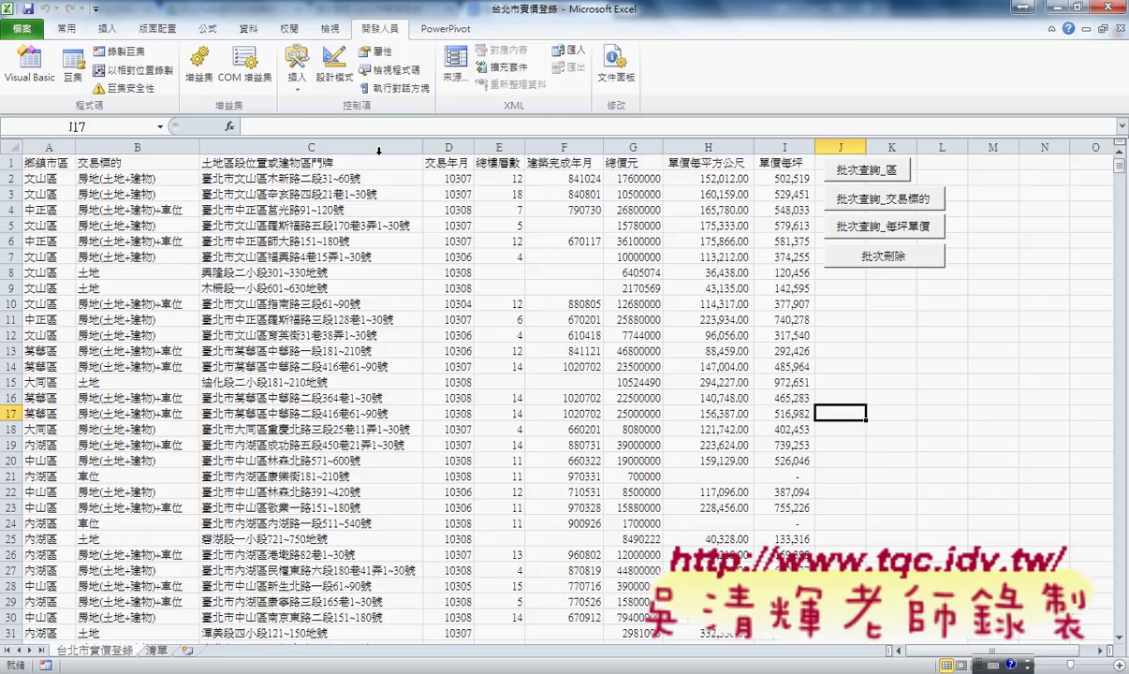
{"action": "left_click", "coordinate": [120, 51]}
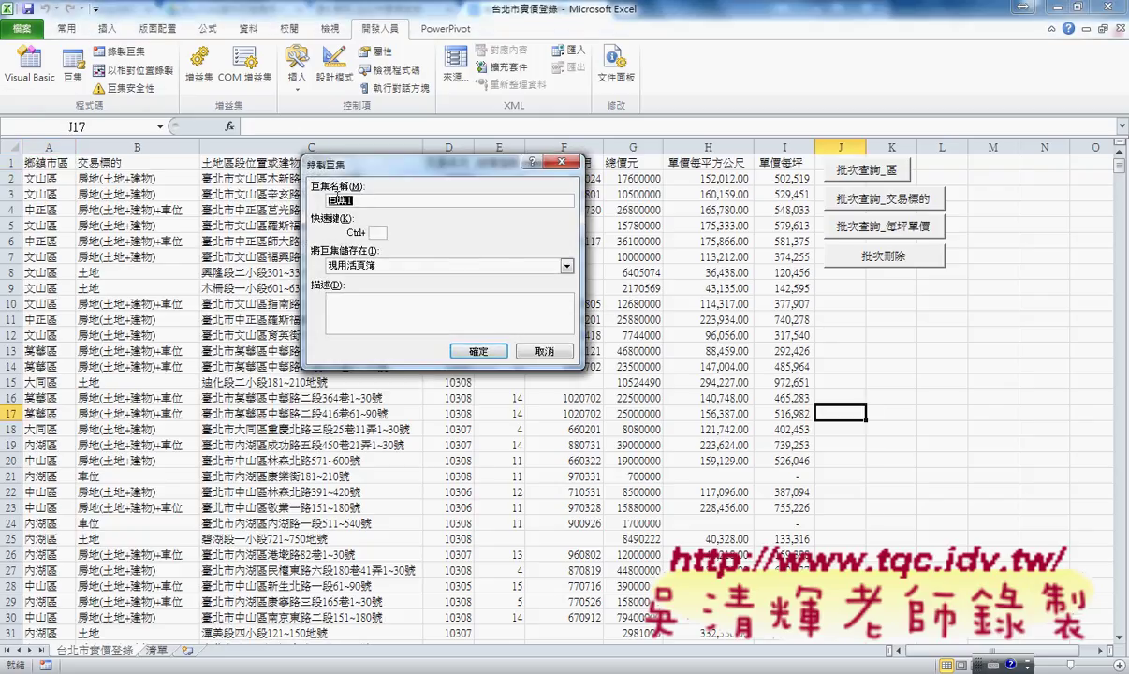
{"action": "left_click", "coordinate": [492, 349]}
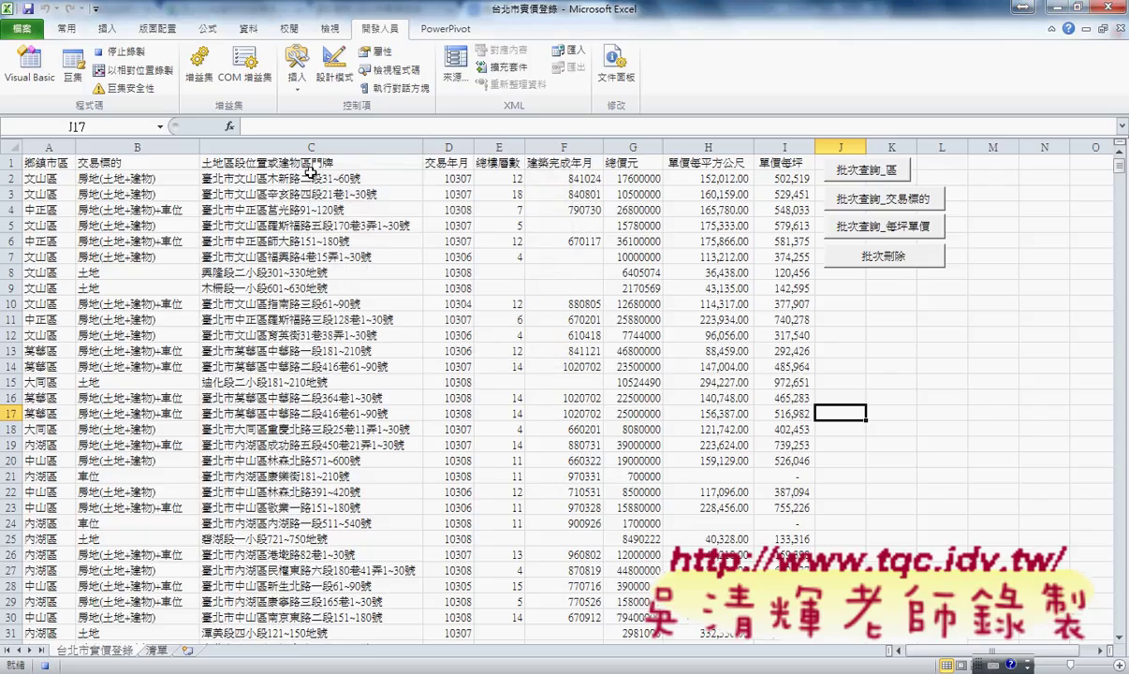
{"action": "left_click", "coordinate": [49, 162]}
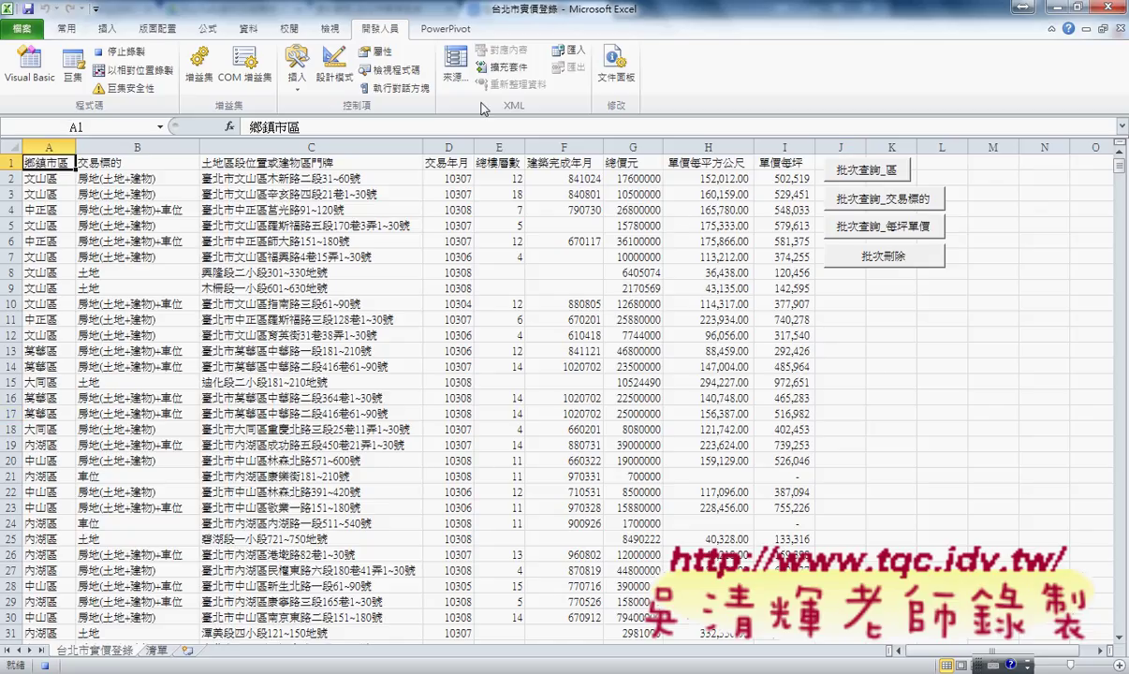
Turn on AutoFilter for the header row and mark column A's Text Filters option before closing the dropdown.
{"action": "left_click", "coordinate": [248, 34]}
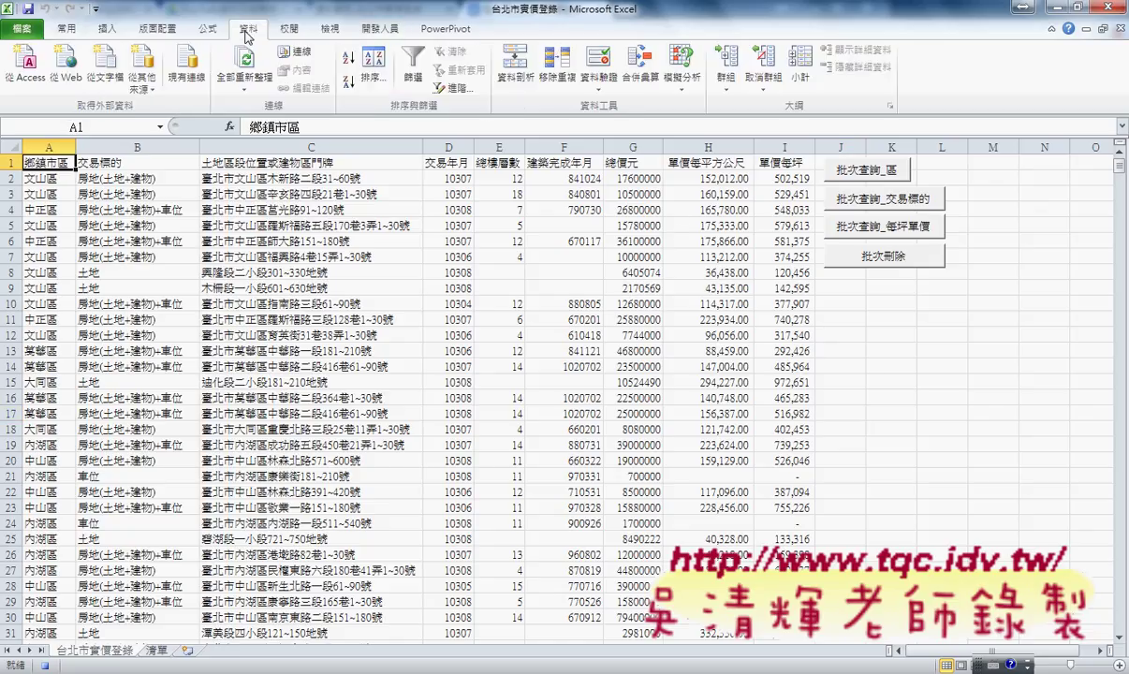
{"action": "left_click", "coordinate": [415, 73]}
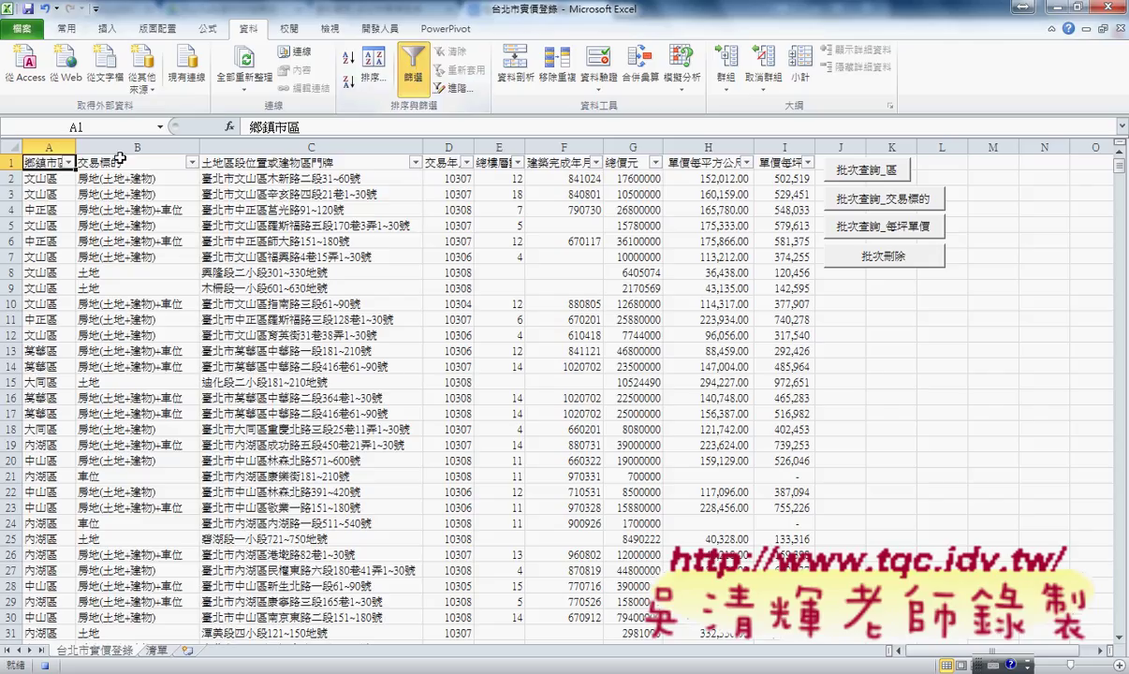
{"action": "left_click", "coordinate": [69, 163]}
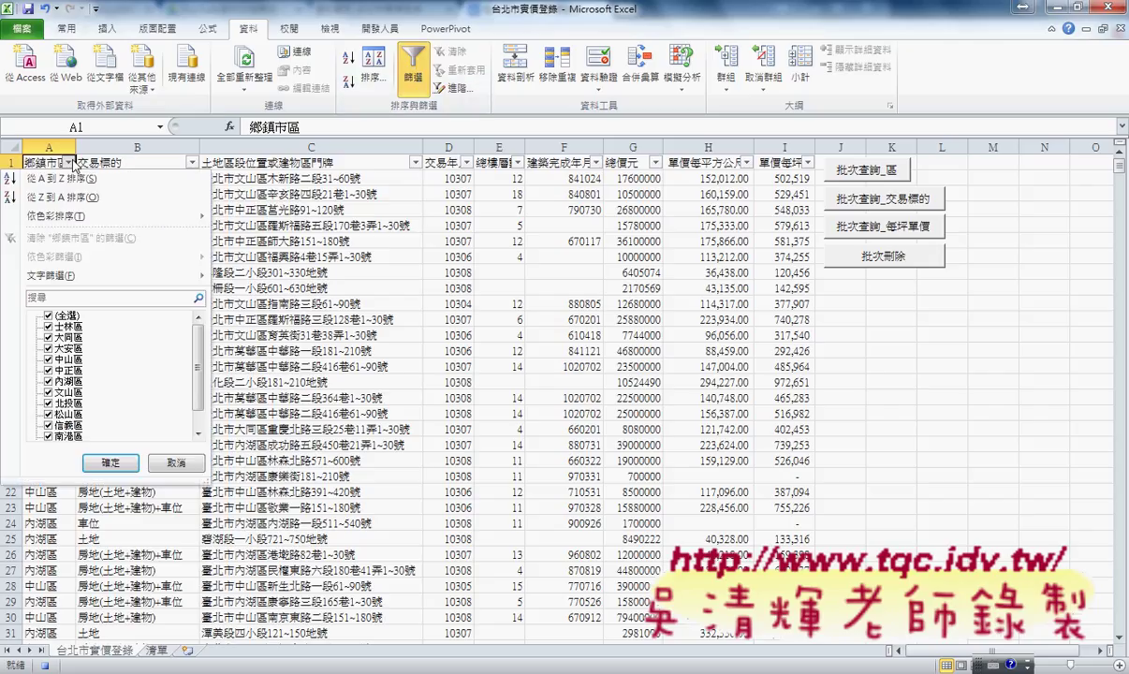
{"action": "mouse_move", "coordinate": [66, 278]}
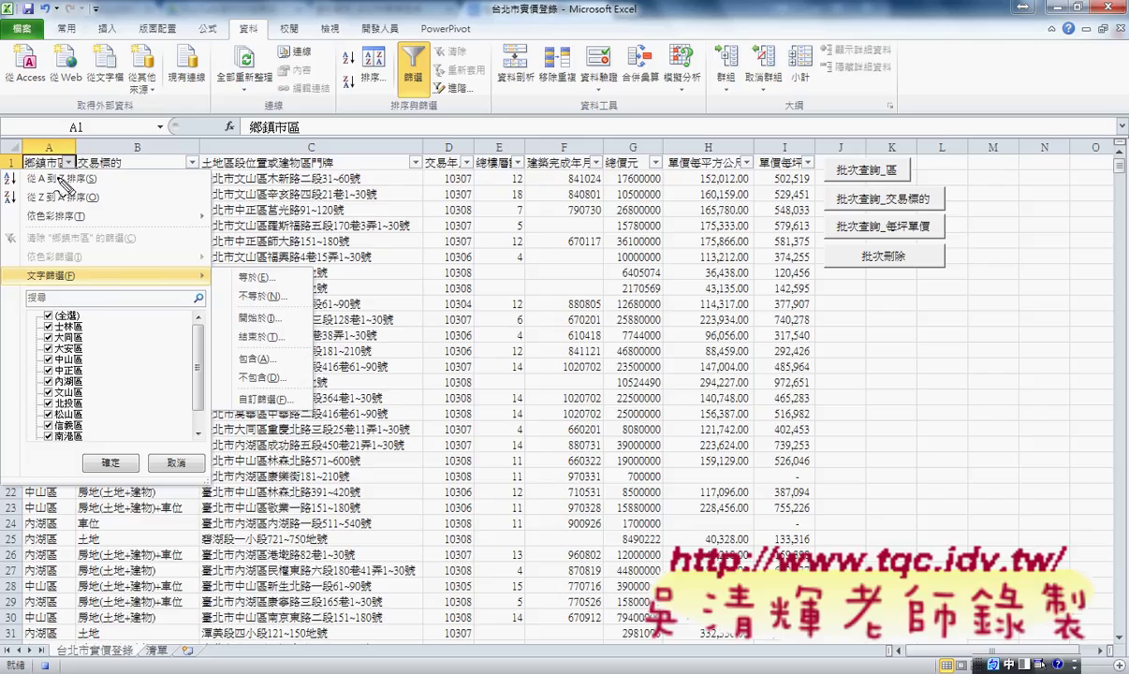
{"action": "mouse_move", "coordinate": [58, 176]}
{"action": "left_mouse_down"}
{"action": "mouse_move", "coordinate": [67, 154]}
{"action": "mouse_move", "coordinate": [58, 180]}
{"action": "left_mouse_up"}
{"action": "left_click_drag", "start_coordinate": [72, 286], "coordinate": [86, 279]}
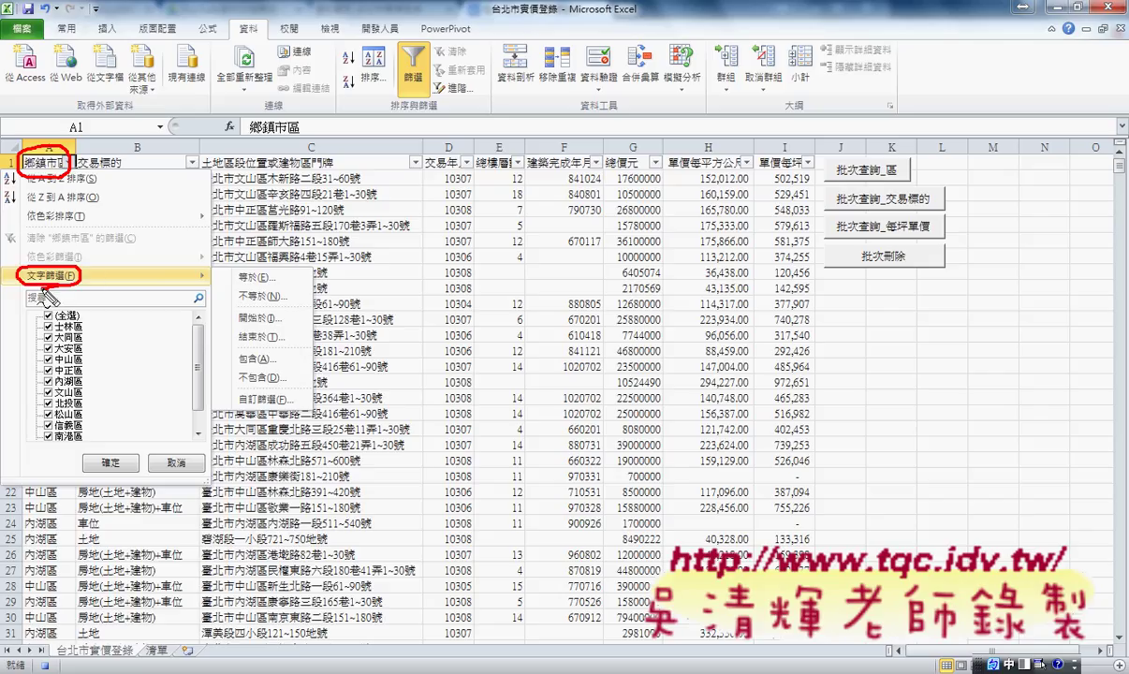
{"action": "left_click_drag", "start_coordinate": [419, 164], "coordinate": [433, 170]}
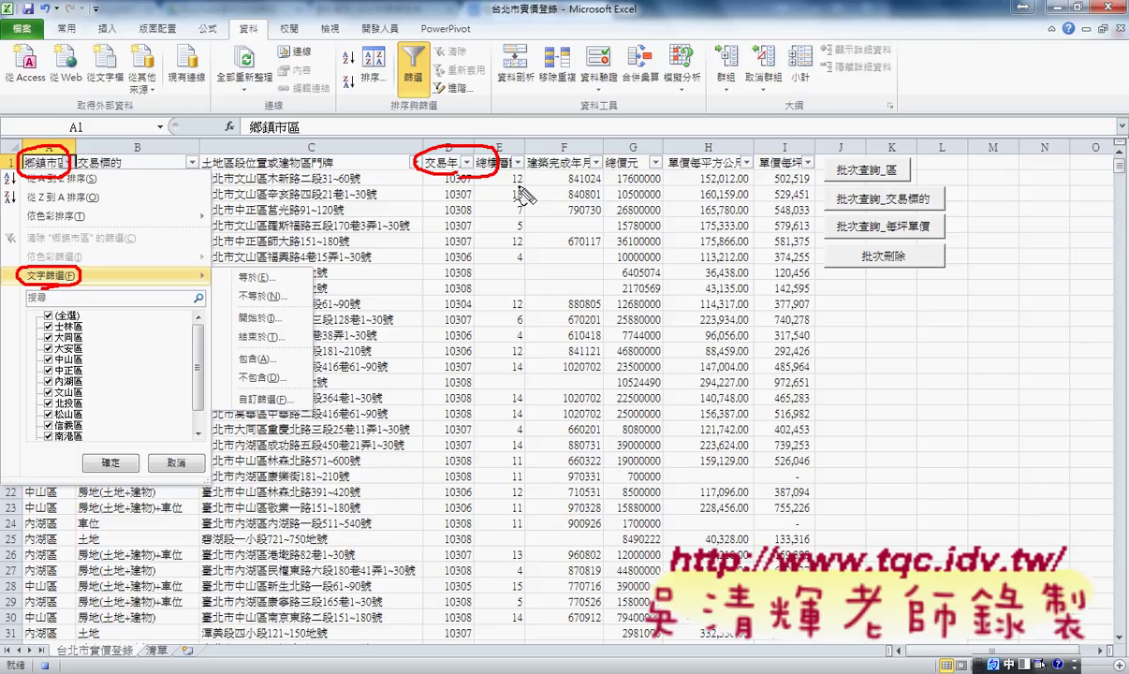
{"action": "key", "text": "Escape"}
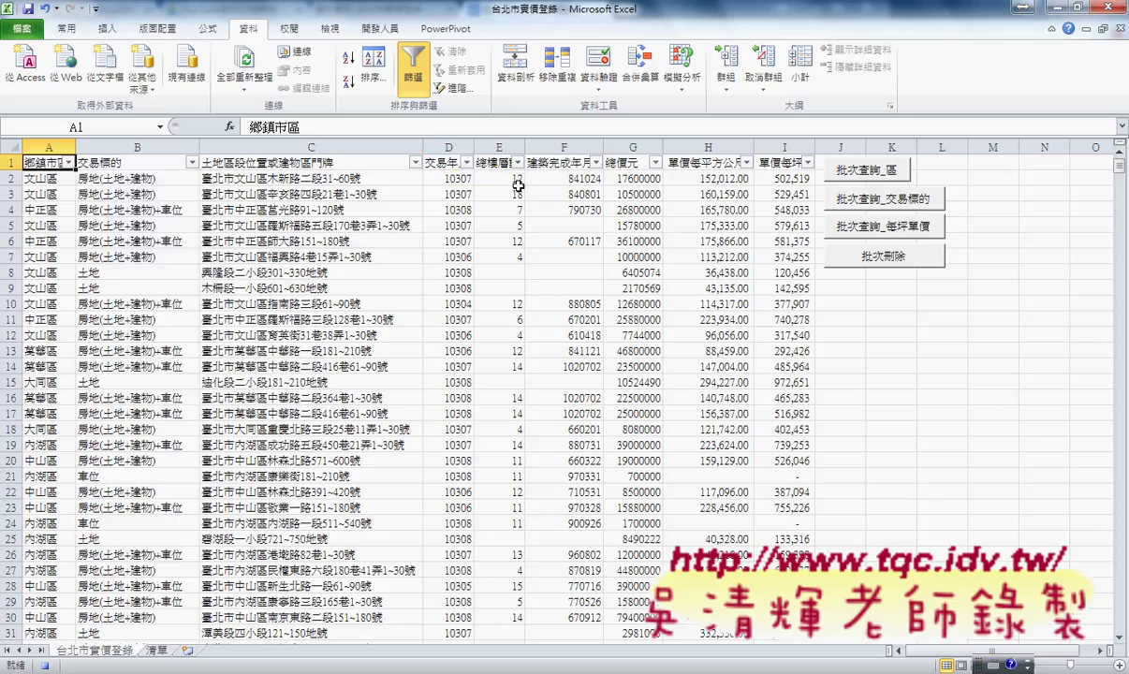
Apply a 包含 文山區 text filter on 鄉鎮市區, showing 115 of 948 transactions.
{"action": "left_click", "coordinate": [68, 162]}
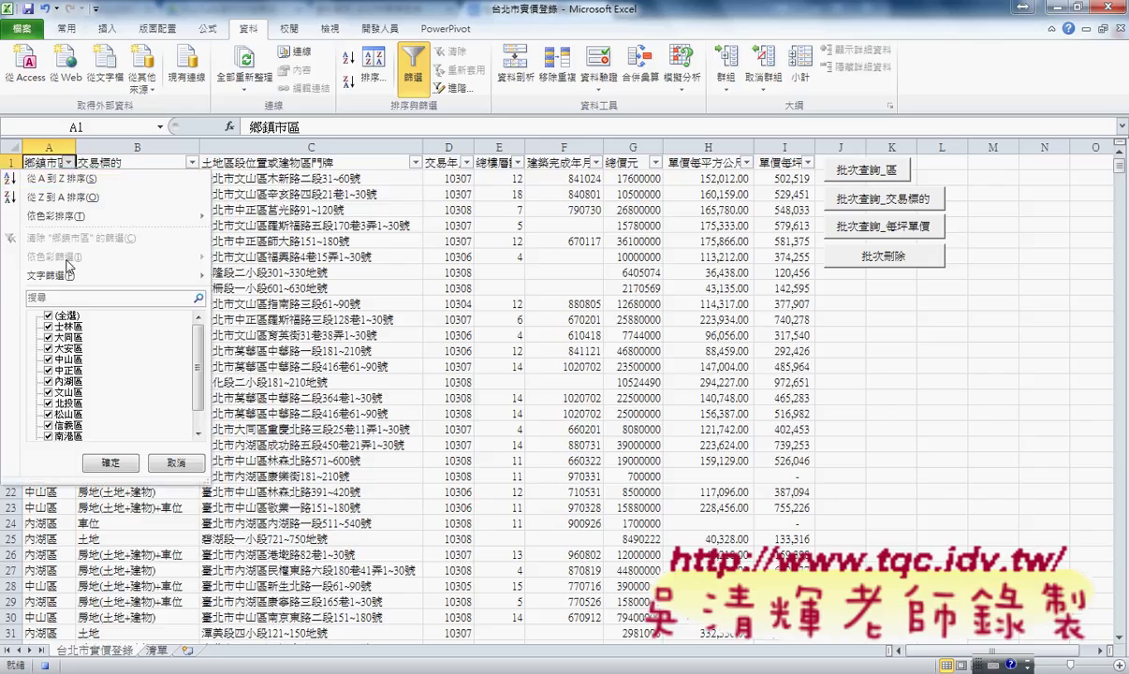
{"action": "mouse_move", "coordinate": [70, 276]}
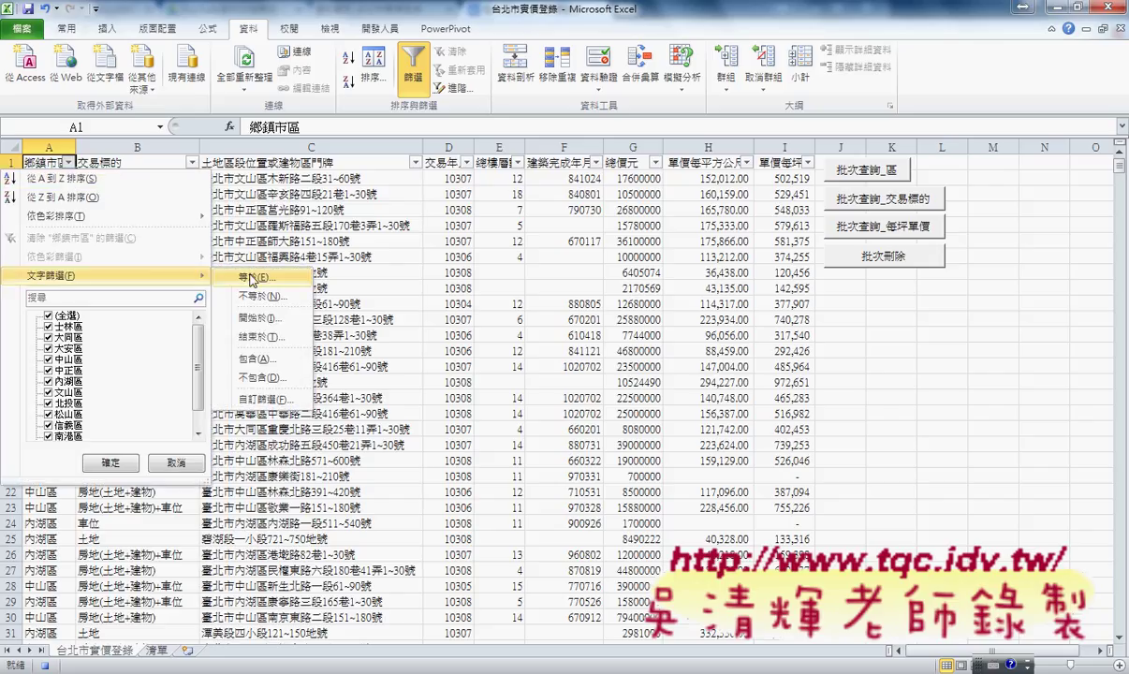
{"action": "left_click", "coordinate": [261, 361]}
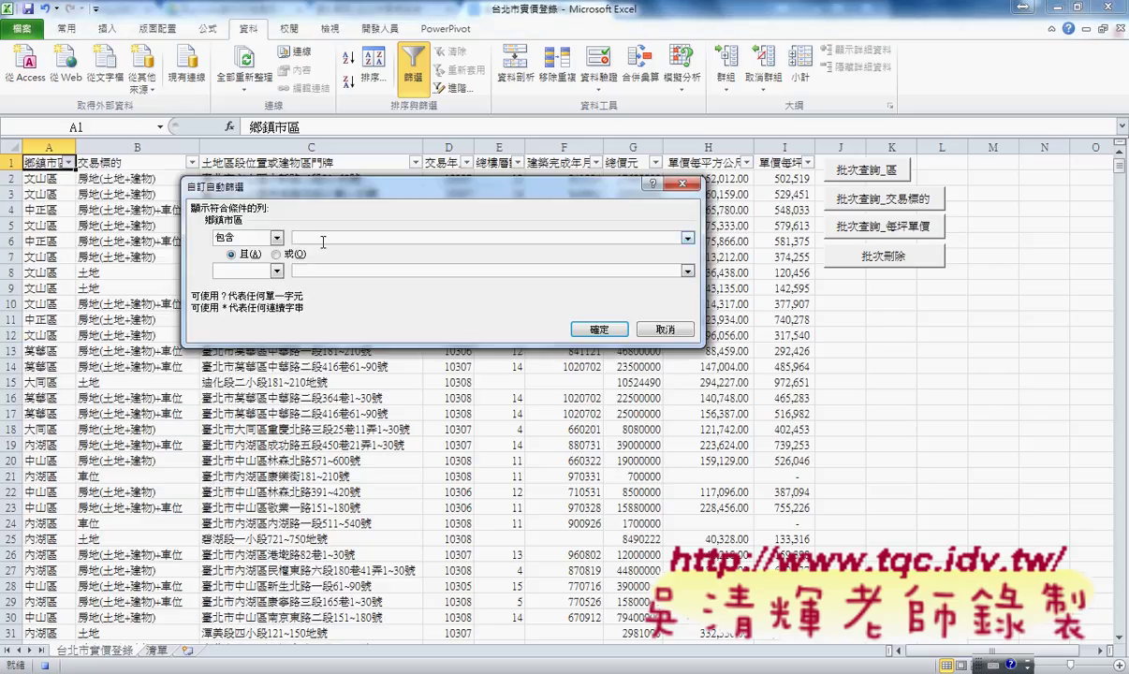
{"action": "type", "text": "文山區"}
{"action": "left_click", "coordinate": [596, 329]}
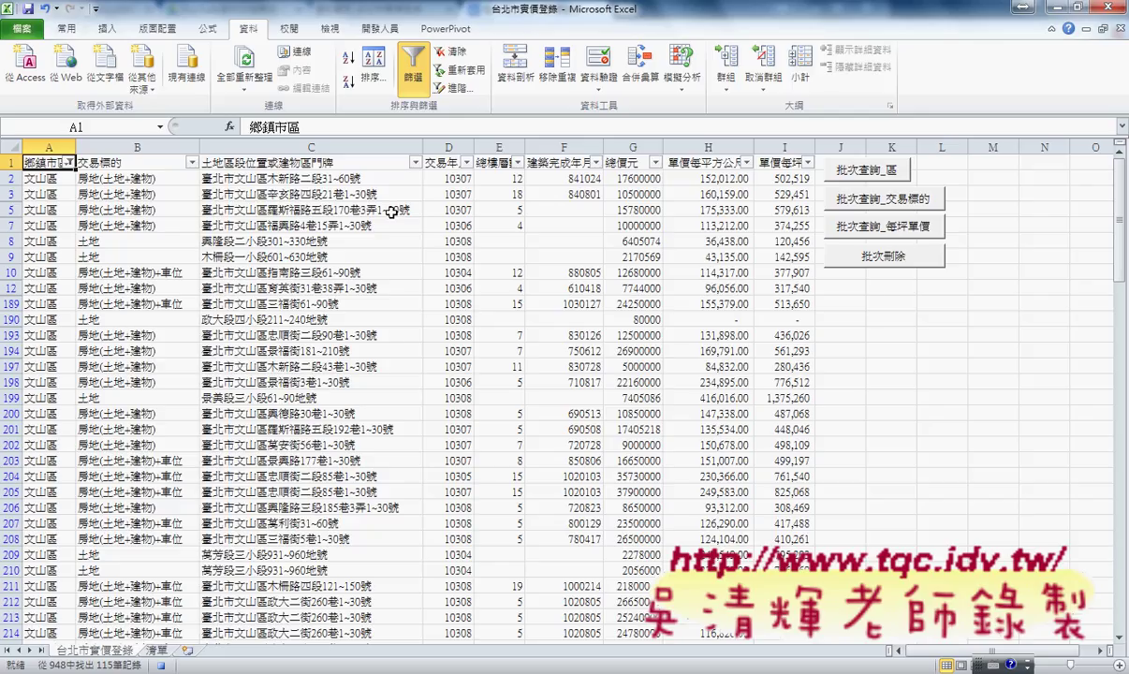
Copy the filtered 文山區 table and paste it at A1 of a new worksheet.
{"action": "key", "text": "ctrl+shift+Right"}
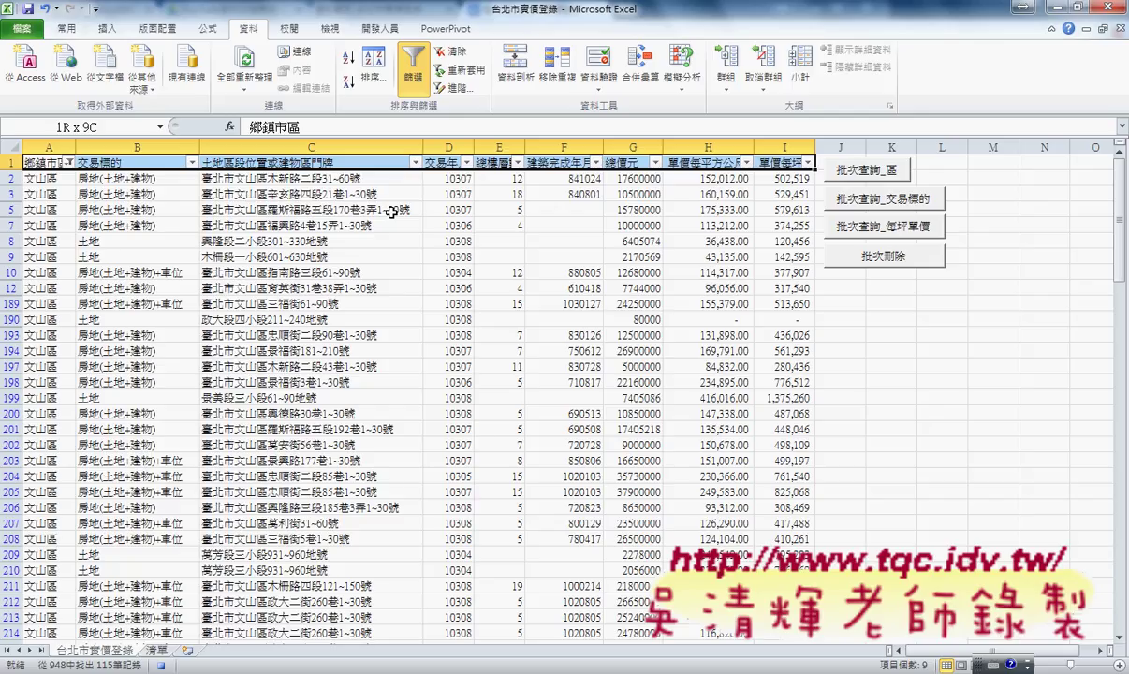
{"action": "key", "text": "ctrl+shift+Down"}
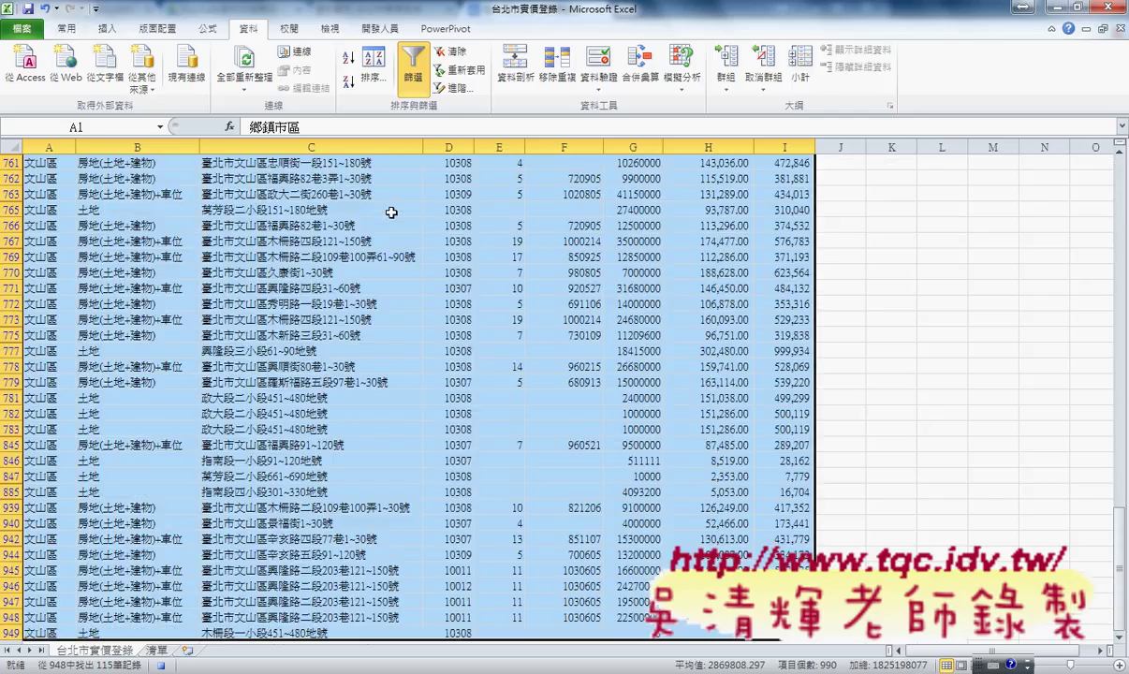
{"action": "key", "text": "ctrl+c"}
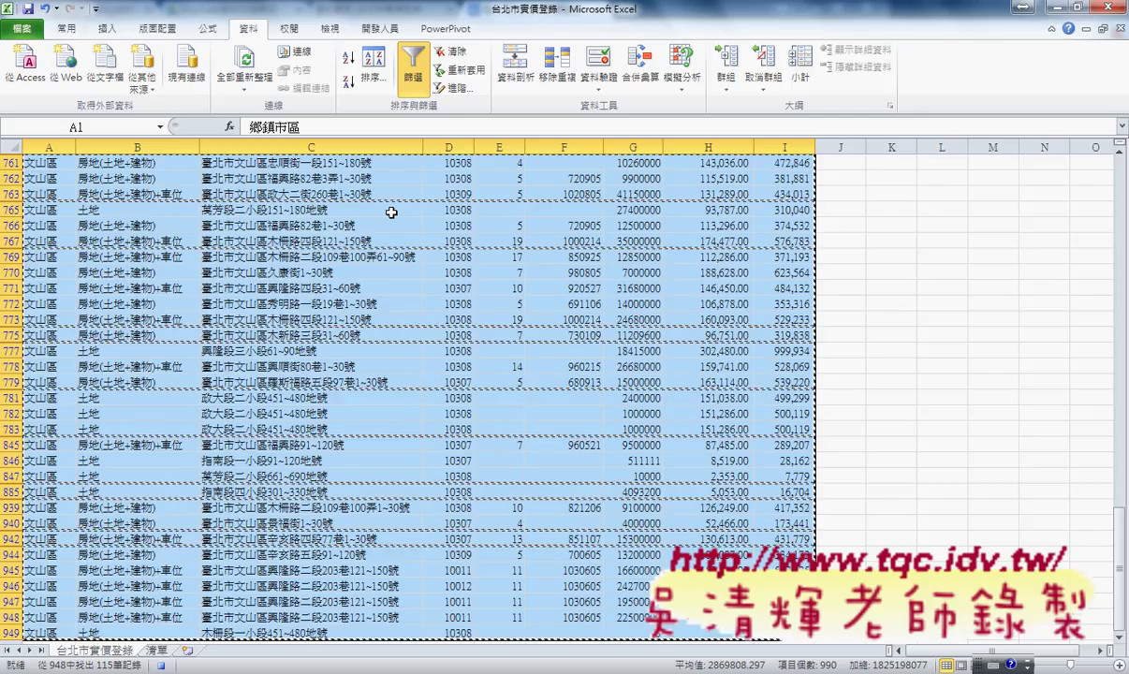
{"action": "left_click", "coordinate": [189, 650]}
{"action": "double_click", "coordinate": [206, 650]}
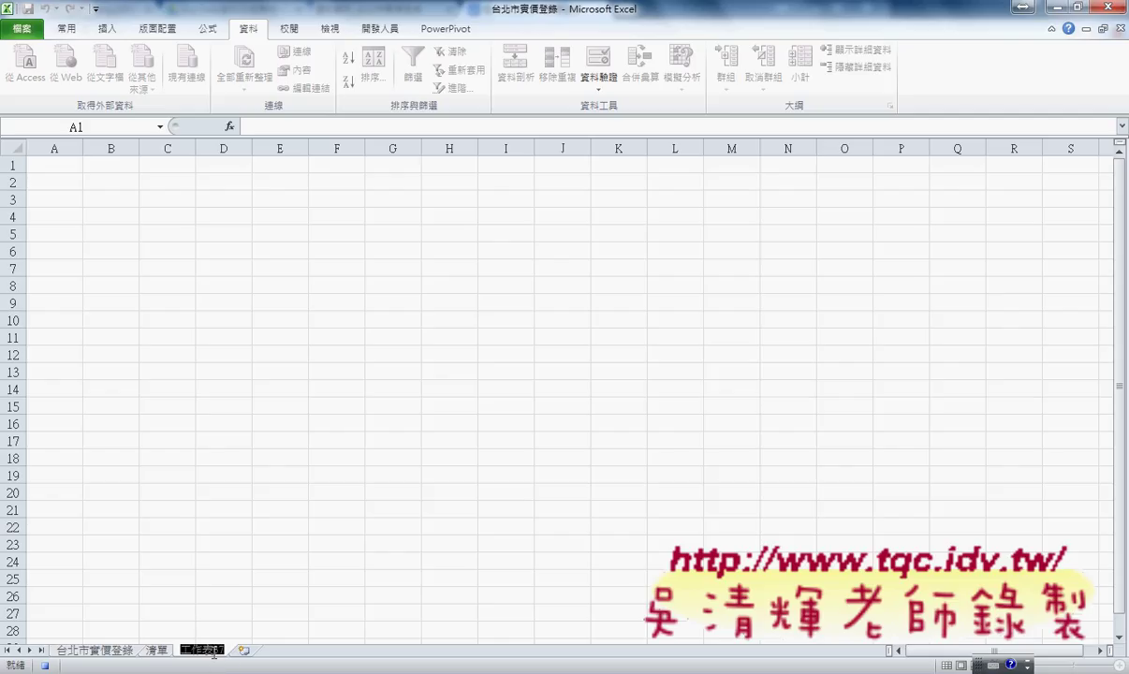
{"action": "left_click", "coordinate": [58, 165]}
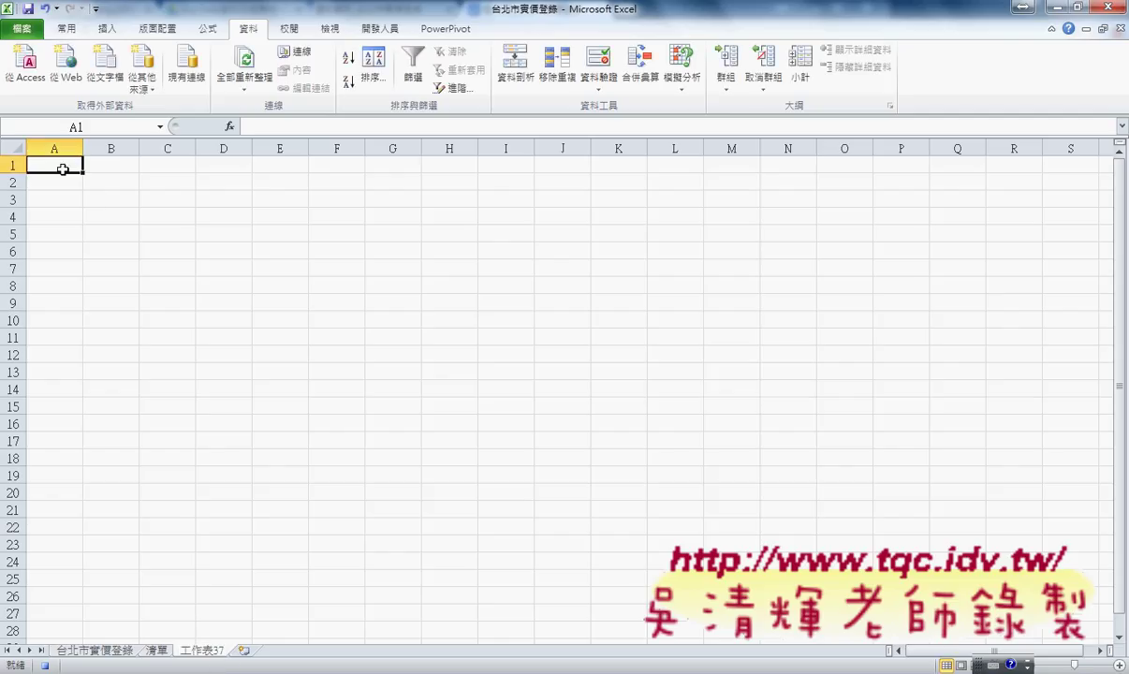
{"action": "key", "text": "ctrl+v"}
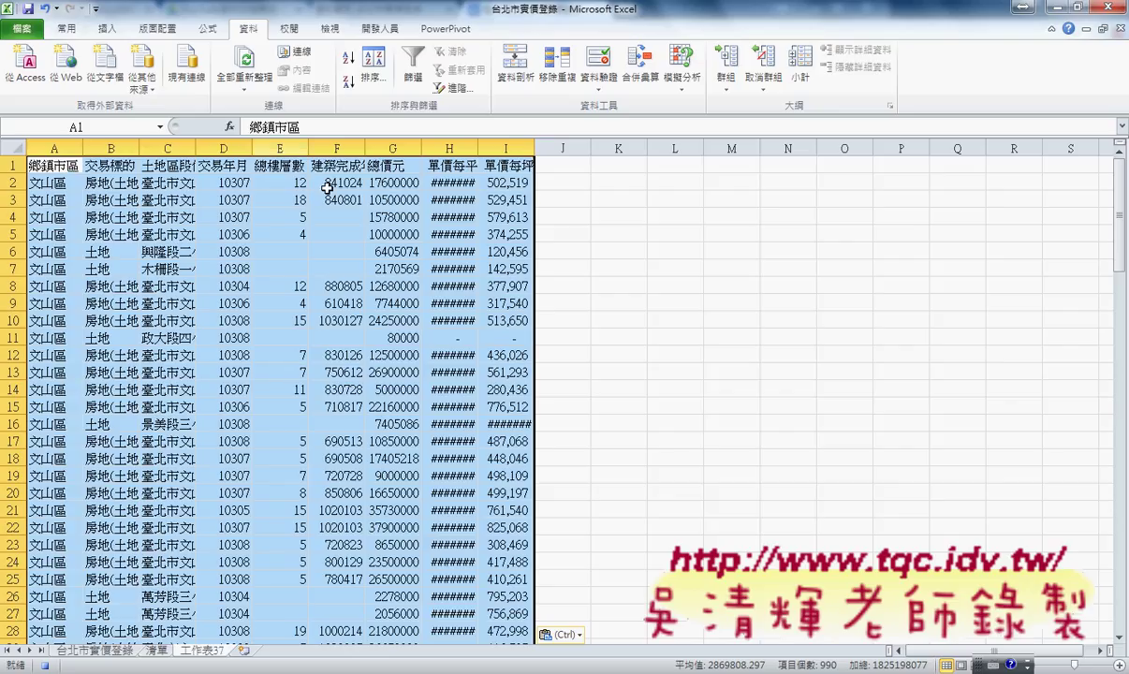
Rename the new worksheet to 文山區.
{"action": "double_click", "coordinate": [202, 650]}
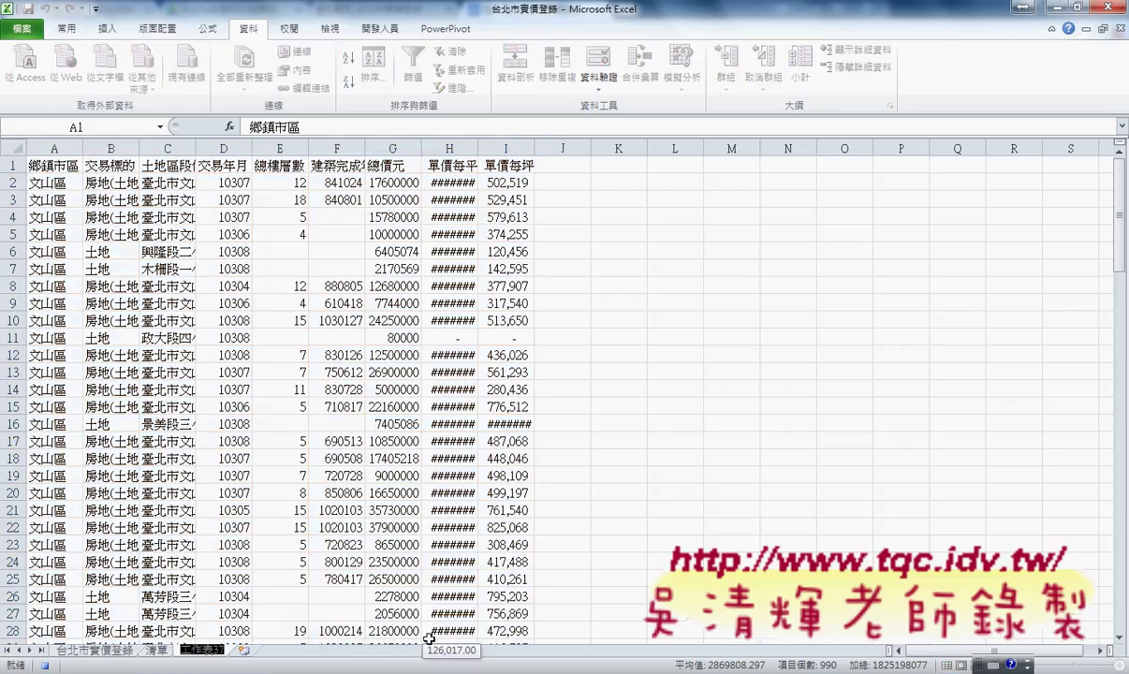
{"action": "type", "text": "x9"}
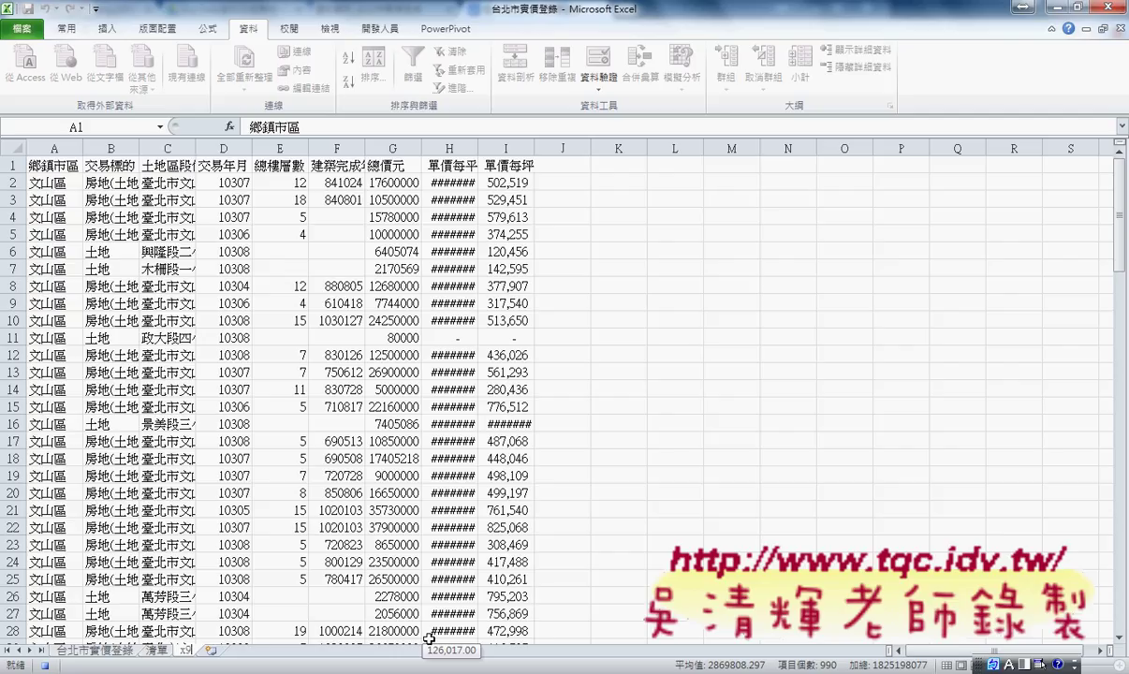
{"action": "type", "text": "2"}
{"action": "key", "text": "BackSpace"}
{"action": "key", "text": "BackSpace"}
{"action": "key", "text": "BackSpace"}
{"action": "type", "text": "文ㄕ"}
{"action": "type", "text": "山ㄑ"}
{"action": "type", "text": "ㄩ"}
{"action": "type", "text": "區"}
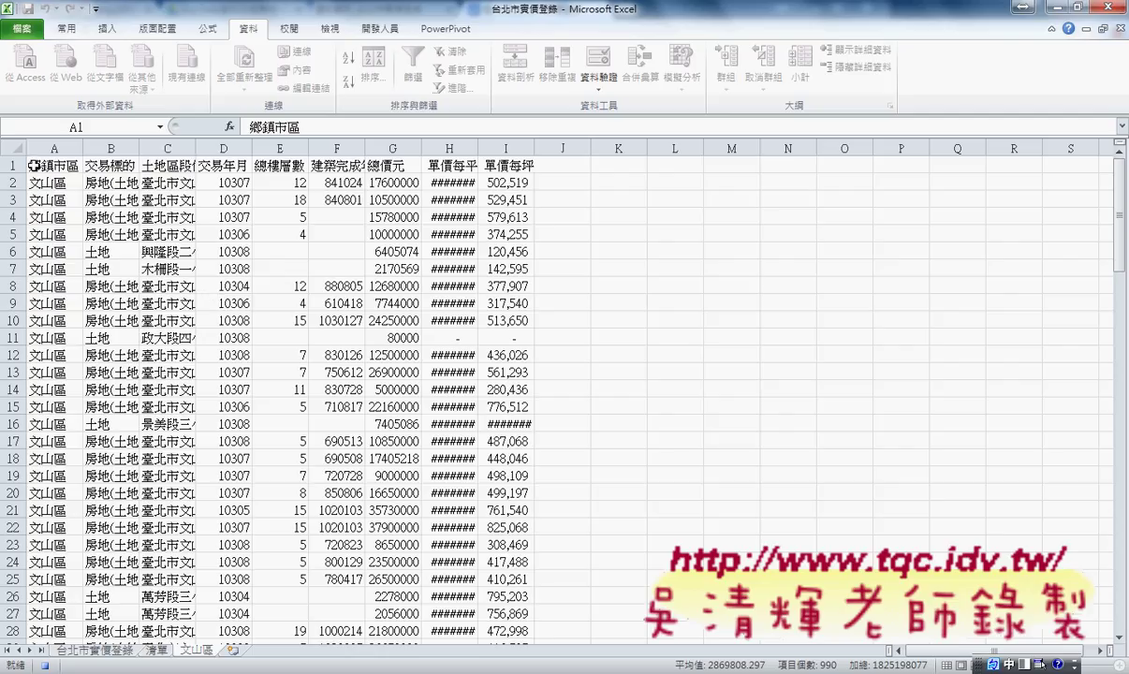
Auto-fit every column width on the 文山區 sheet, then go back to the 台北市實價登錄 sheet.
{"action": "left_click", "coordinate": [66, 28]}
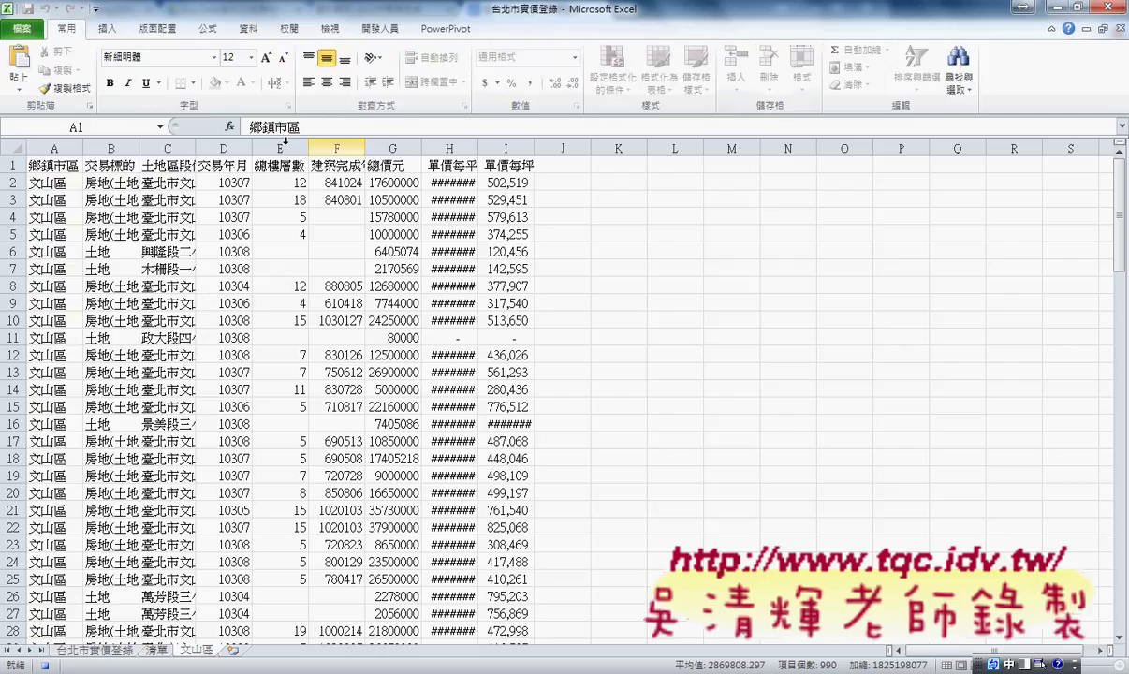
{"action": "left_click", "coordinate": [51, 167]}
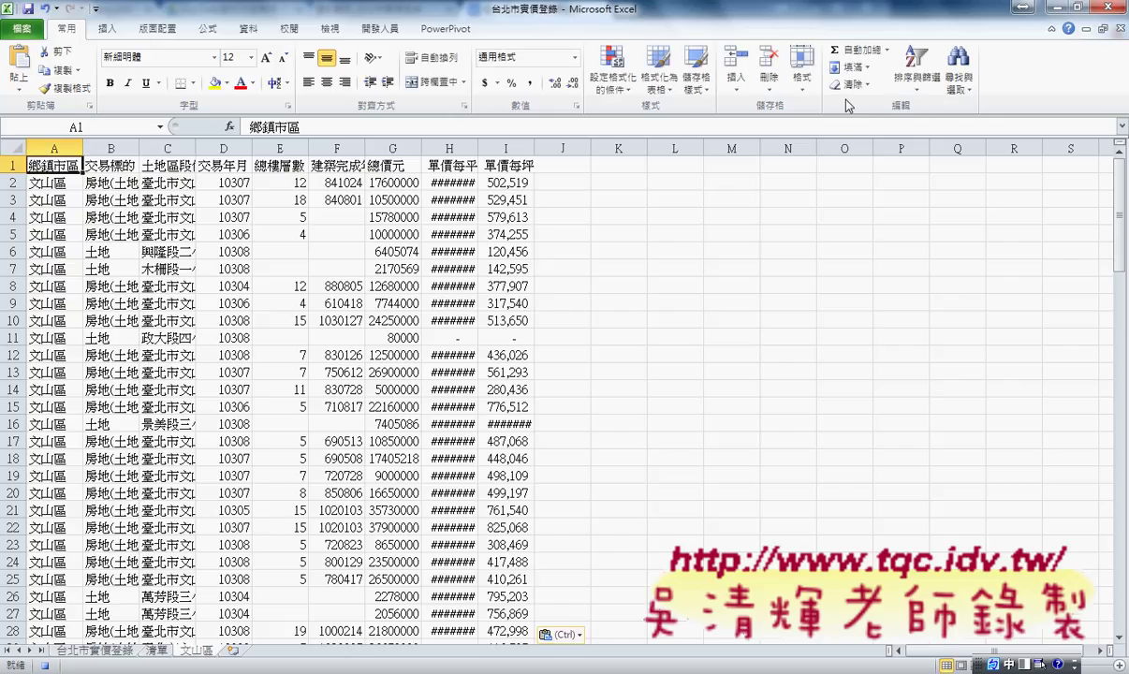
{"action": "left_click", "coordinate": [797, 86]}
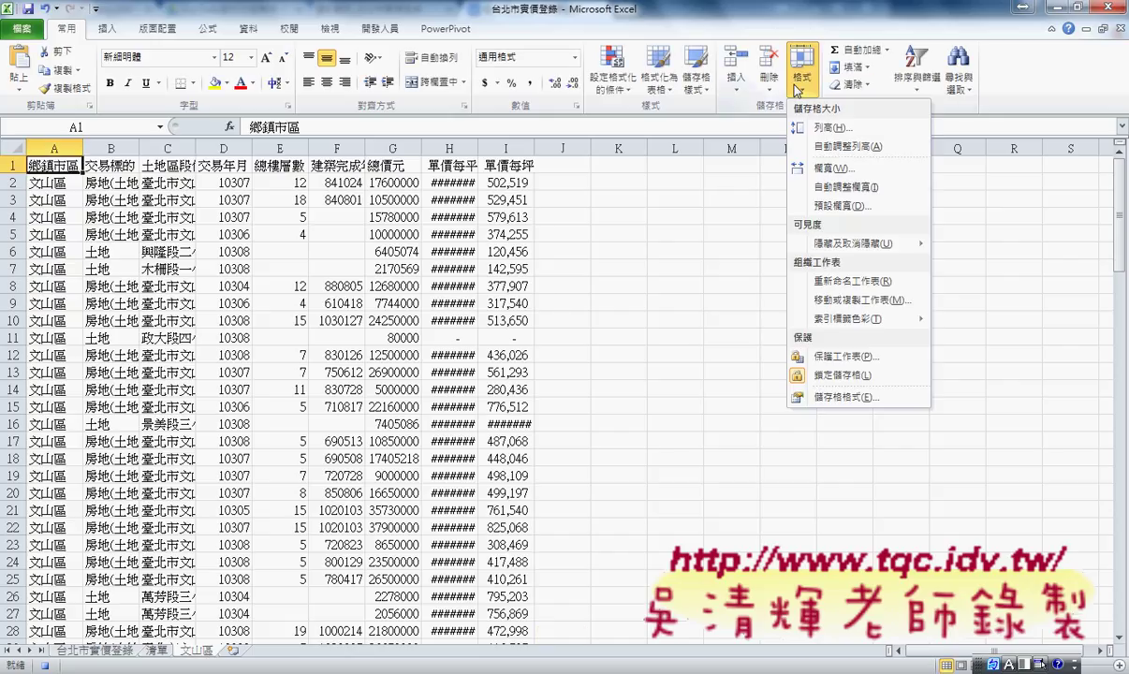
{"action": "left_click", "coordinate": [832, 186]}
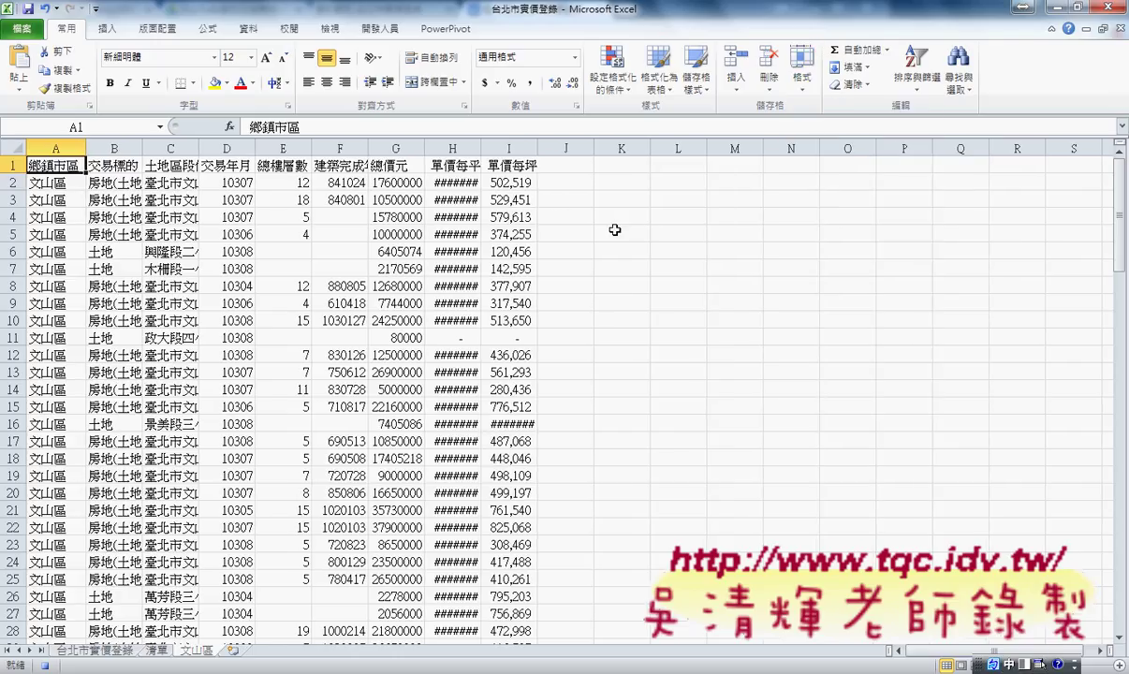
{"action": "left_click", "coordinate": [17, 149]}
{"action": "left_click", "coordinate": [802, 77]}
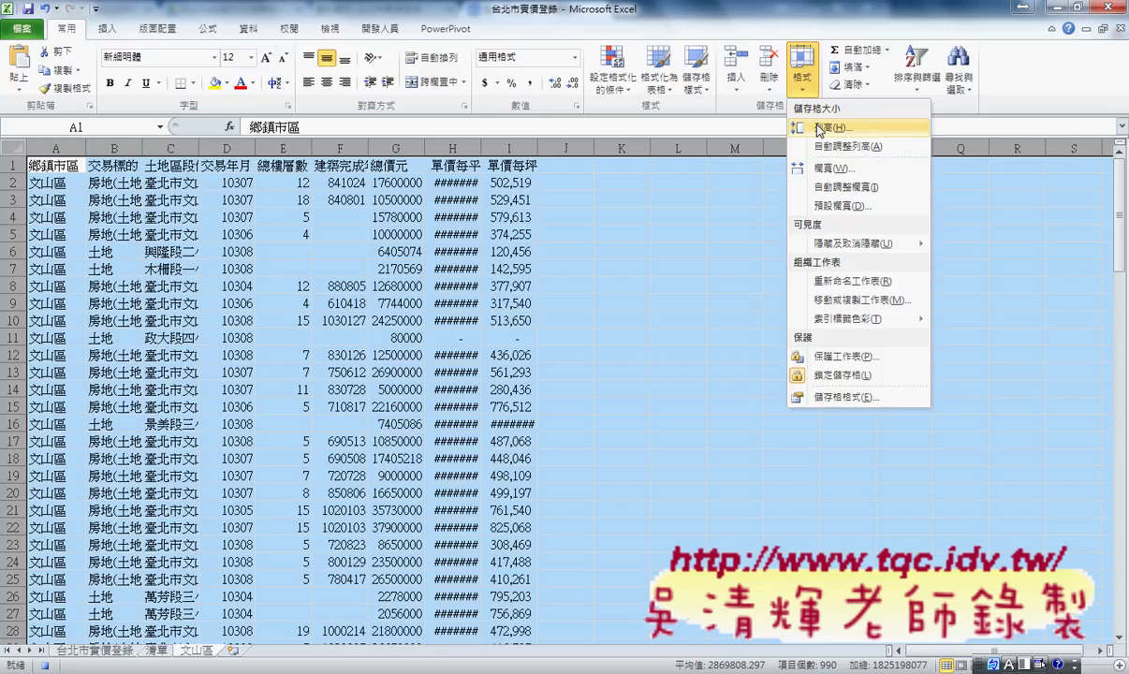
{"action": "left_click", "coordinate": [845, 188]}
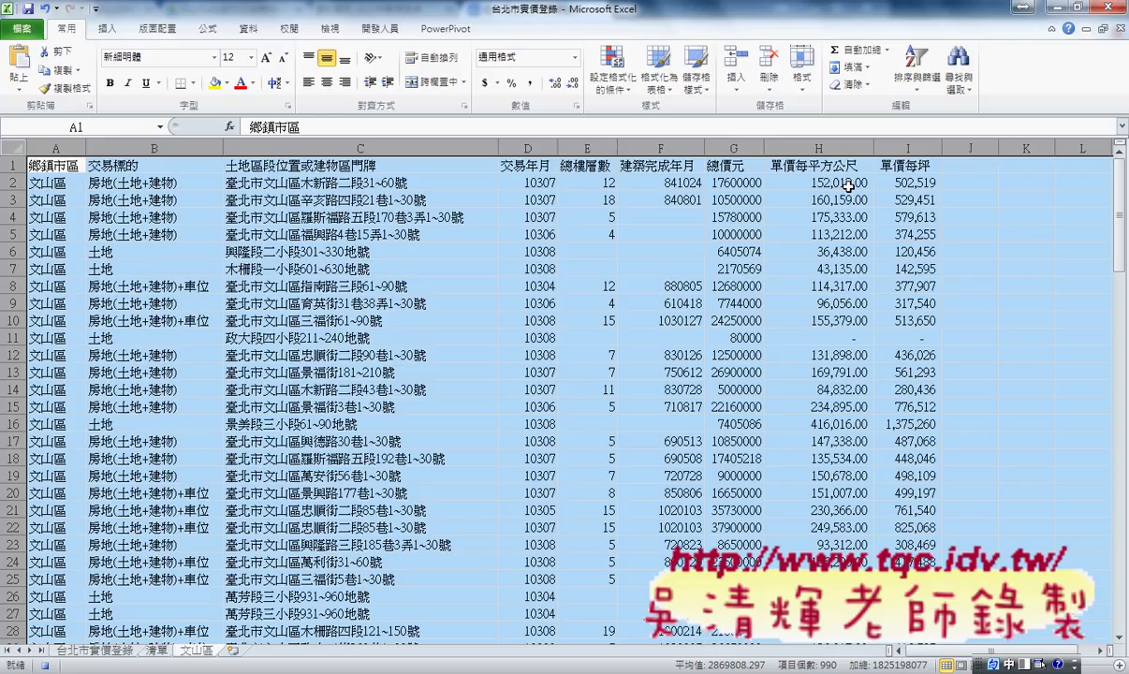
{"action": "left_click", "coordinate": [91, 654]}
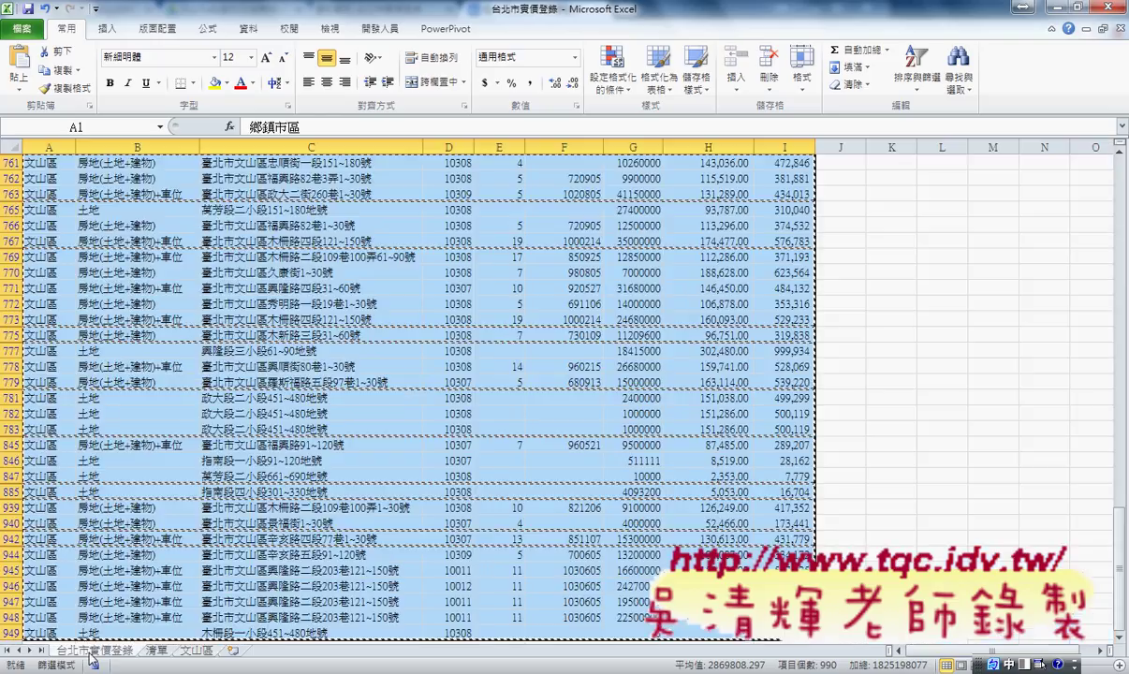
Turn off the district filter so all rows show, and return to cell A1.
{"action": "left_click", "coordinate": [248, 28]}
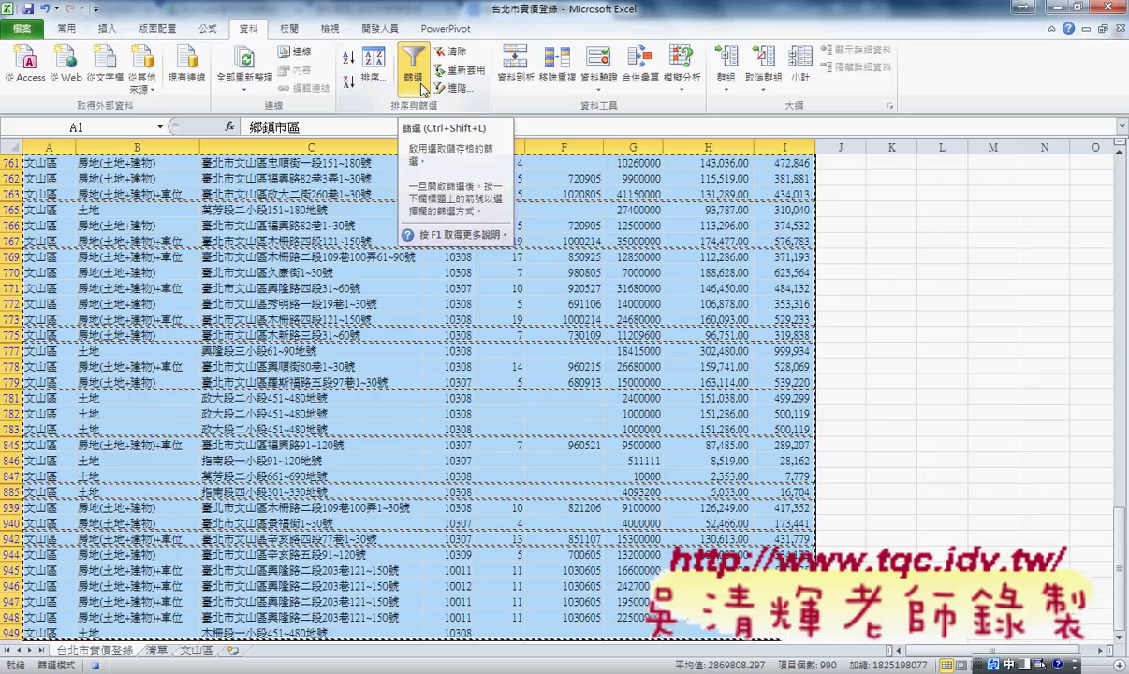
{"action": "left_click", "coordinate": [409, 80]}
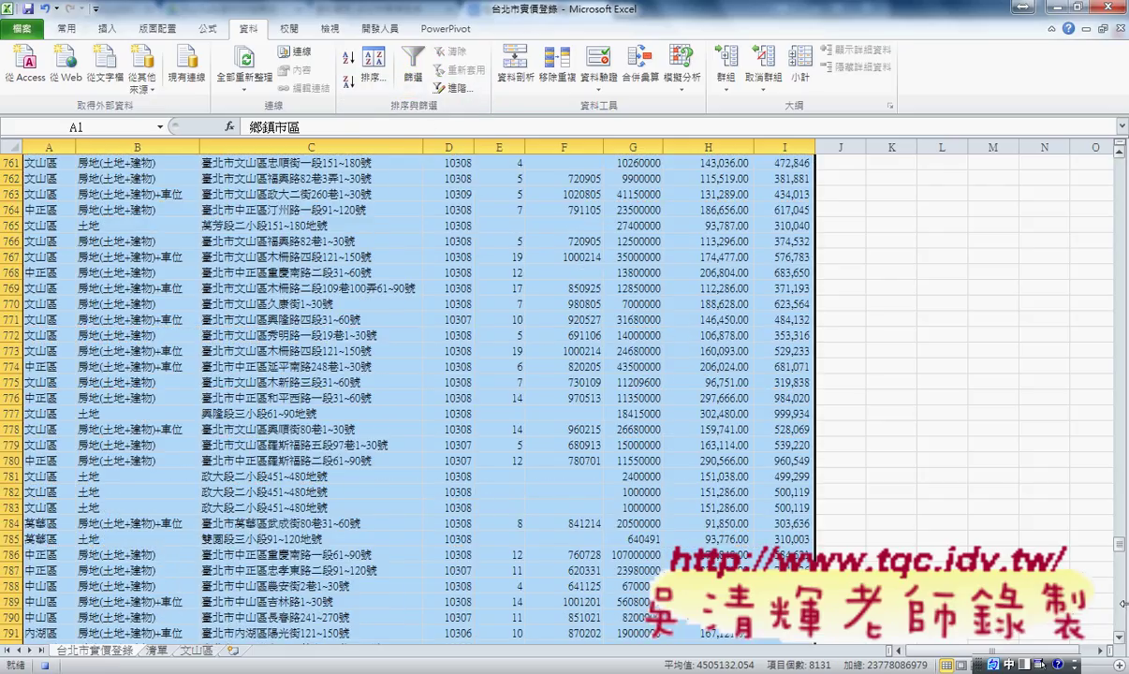
{"action": "left_click_drag", "start_coordinate": [1119, 544], "coordinate": [1119, 164]}
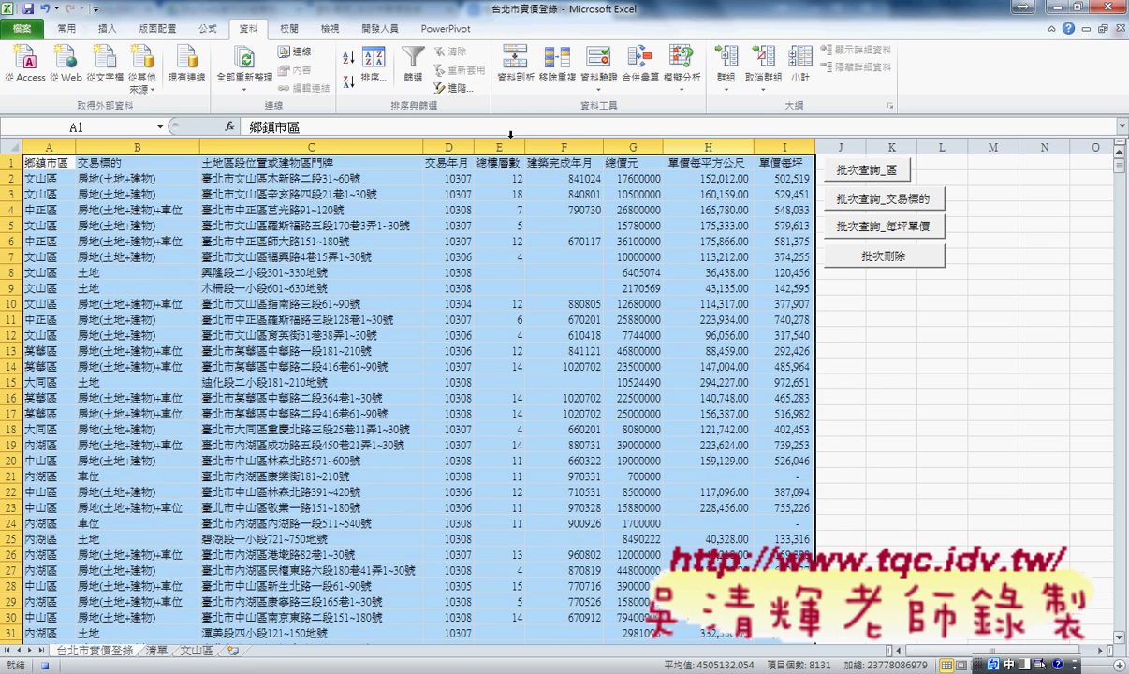
{"action": "left_click", "coordinate": [28, 161]}
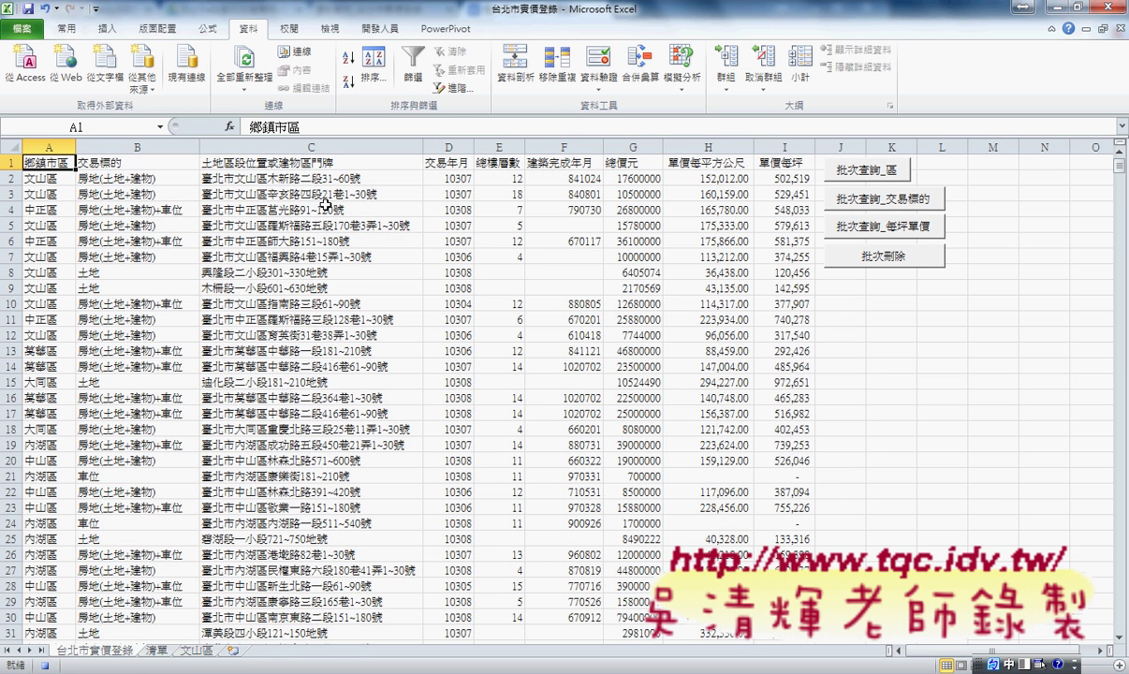
Stop the macro recording and select 巨集1 in the Macros list.
{"action": "left_click", "coordinate": [385, 33]}
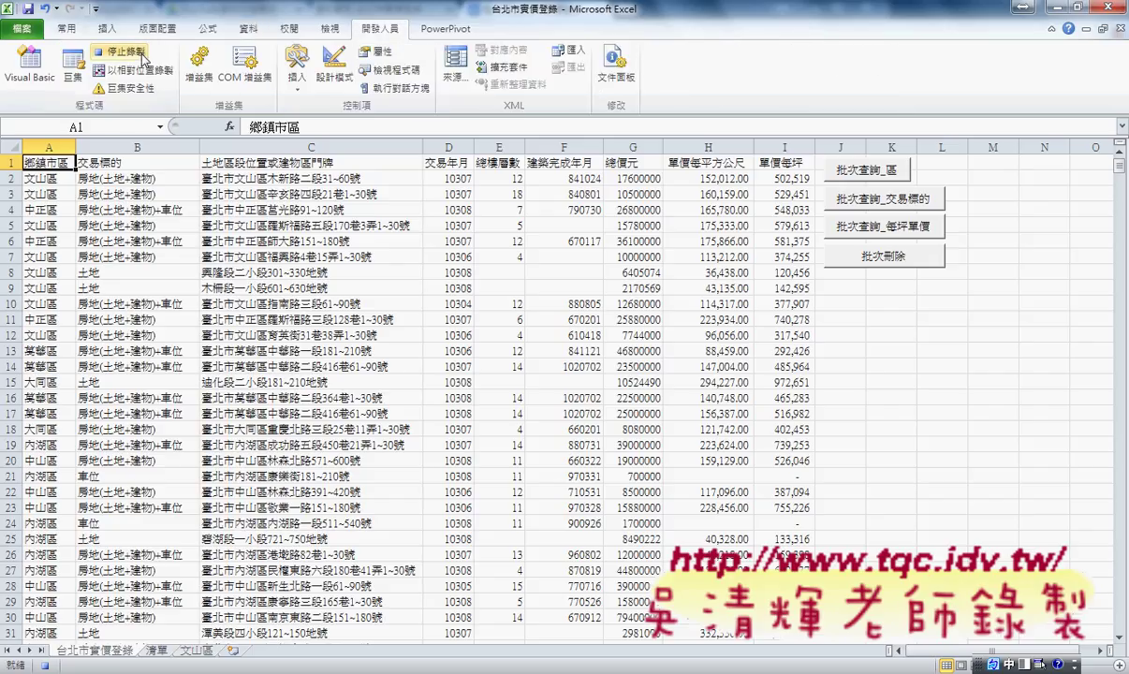
{"action": "left_click", "coordinate": [132, 53]}
{"action": "left_click", "coordinate": [72, 68]}
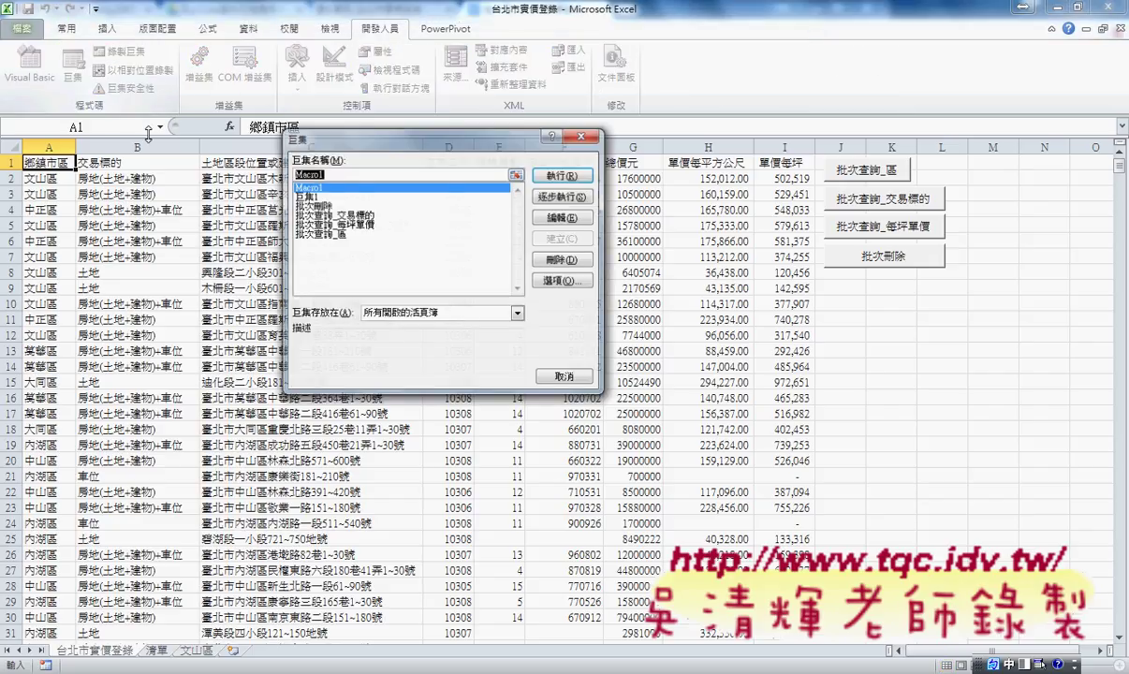
{"action": "left_click", "coordinate": [318, 195]}
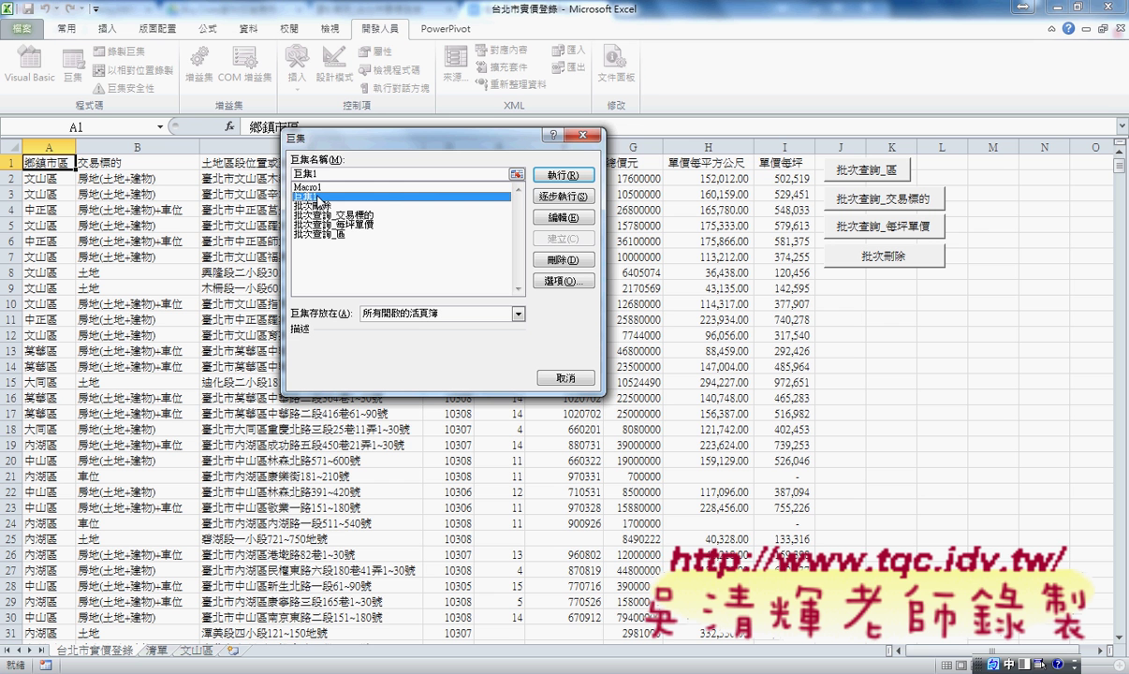
Open 巨集1's code and delete all recorded ActiveWindow.ScrollRow lines.
{"action": "left_click", "coordinate": [561, 219]}
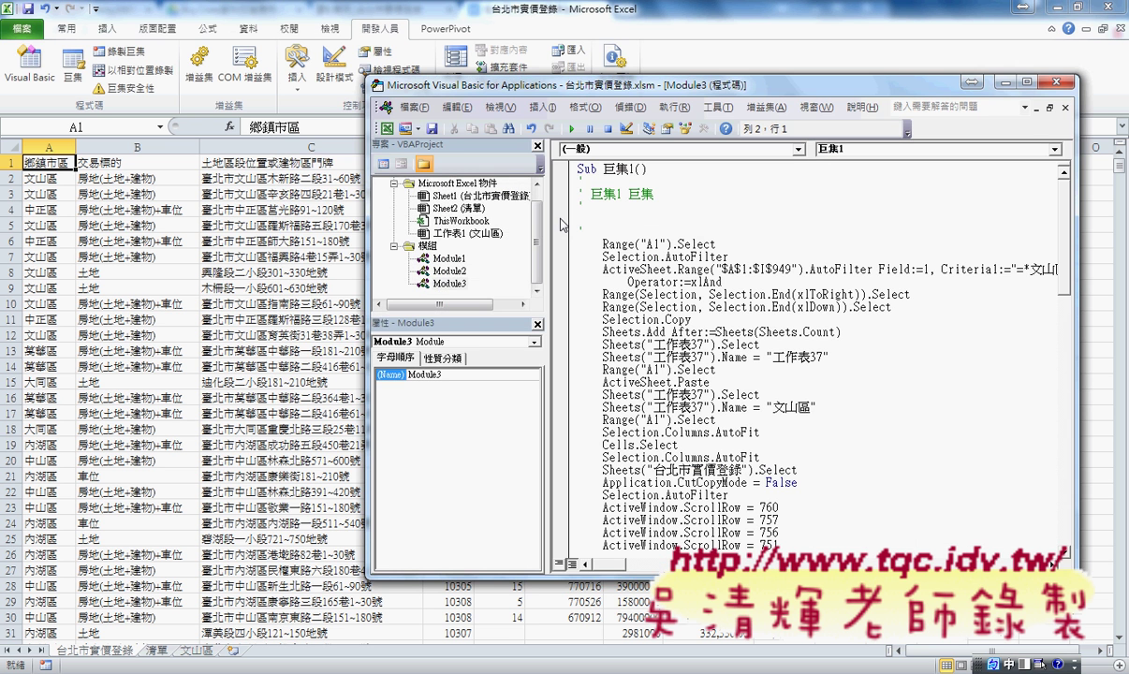
{"action": "scroll", "coordinate": [1012, 278], "scroll_direction": "down", "scroll_amount": 2}
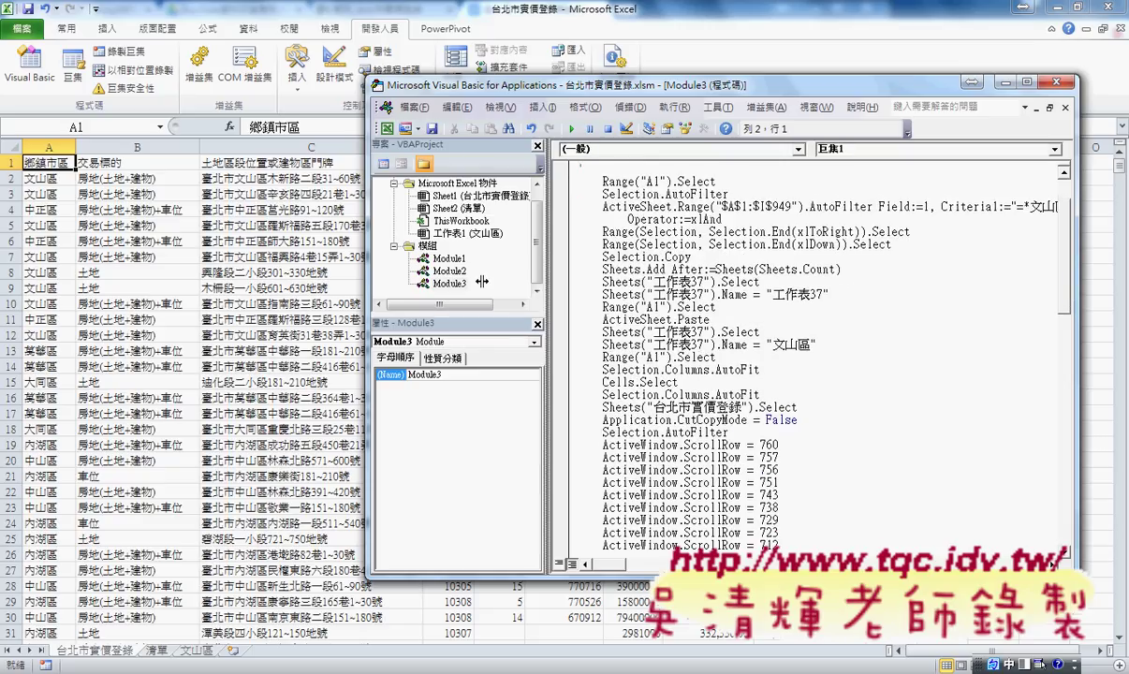
{"action": "left_click_drag", "start_coordinate": [490, 281], "coordinate": [476, 266]}
{"action": "left_click_drag", "start_coordinate": [647, 90], "coordinate": [523, 88]}
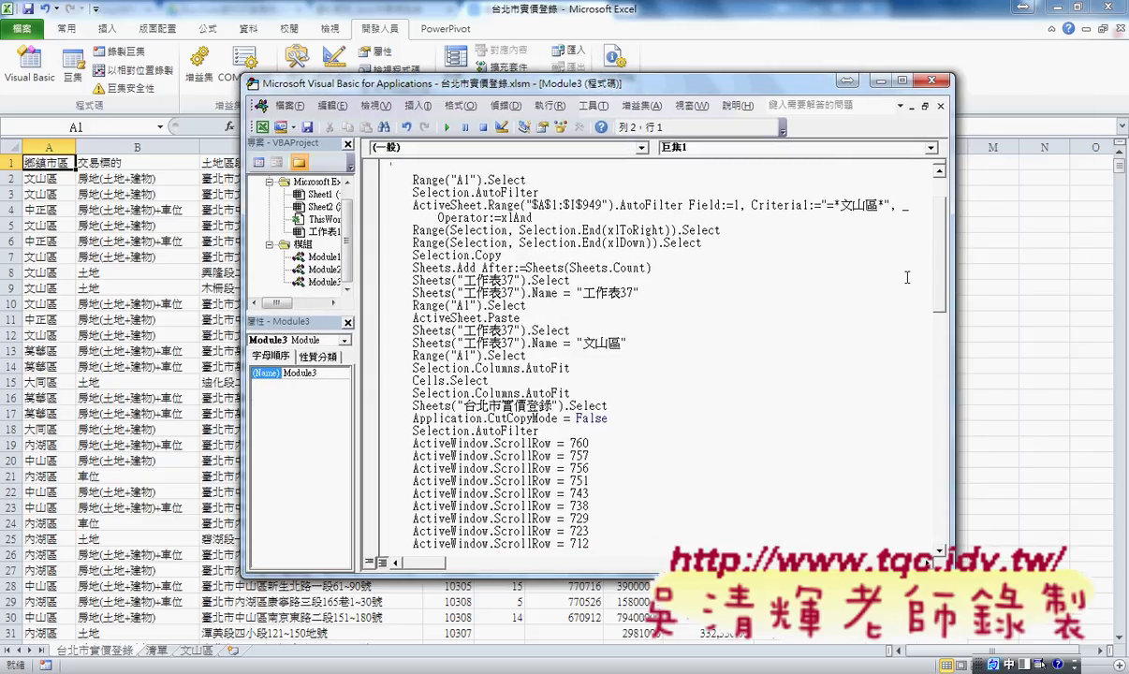
{"action": "left_click_drag", "start_coordinate": [948, 278], "coordinate": [1036, 278]}
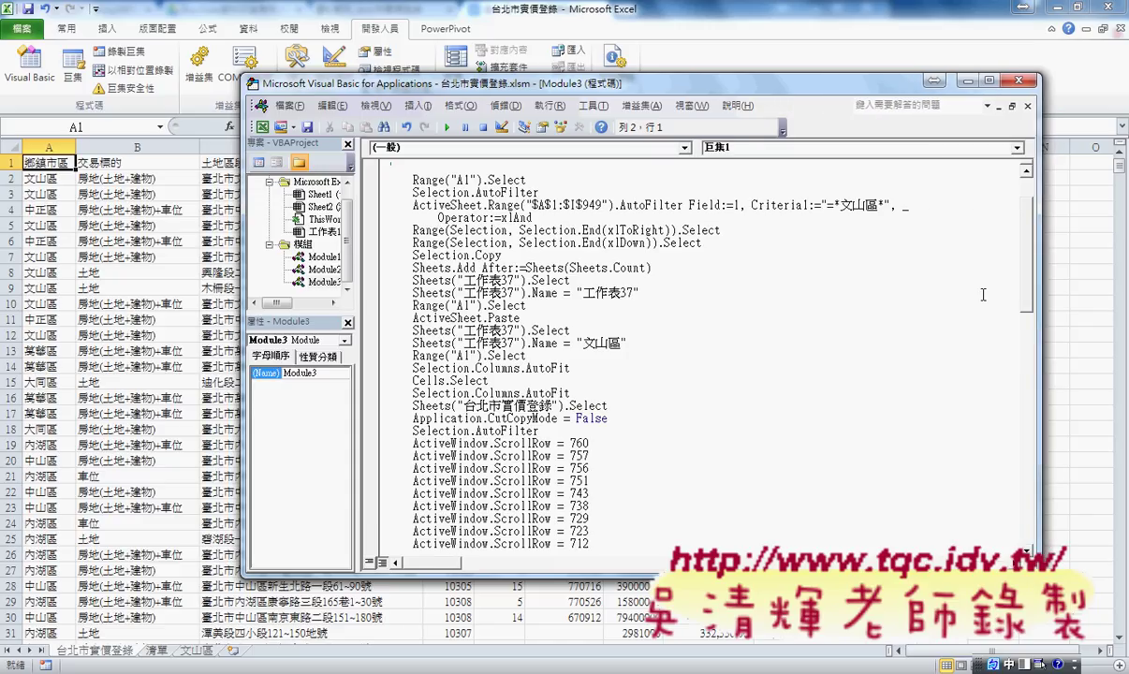
{"action": "scroll", "coordinate": [690, 399], "scroll_direction": "down", "scroll_amount": 2}
{"action": "left_click_drag", "start_coordinate": [390, 368], "coordinate": [589, 381]}
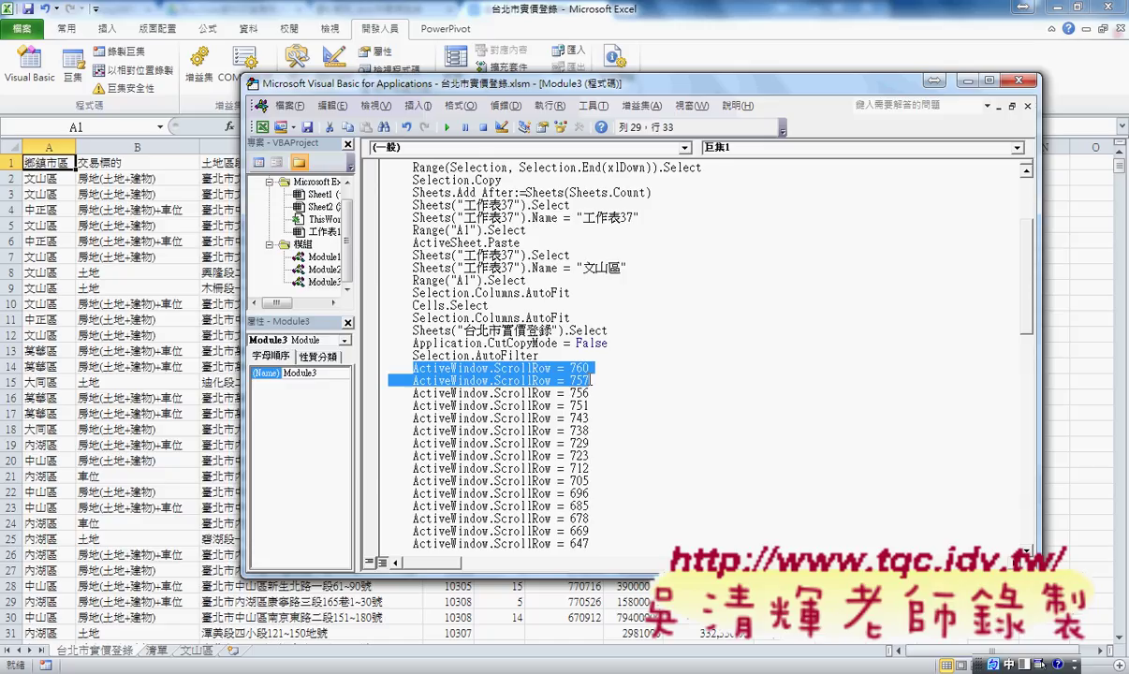
{"action": "left_click_drag", "start_coordinate": [590, 381], "coordinate": [632, 504]}
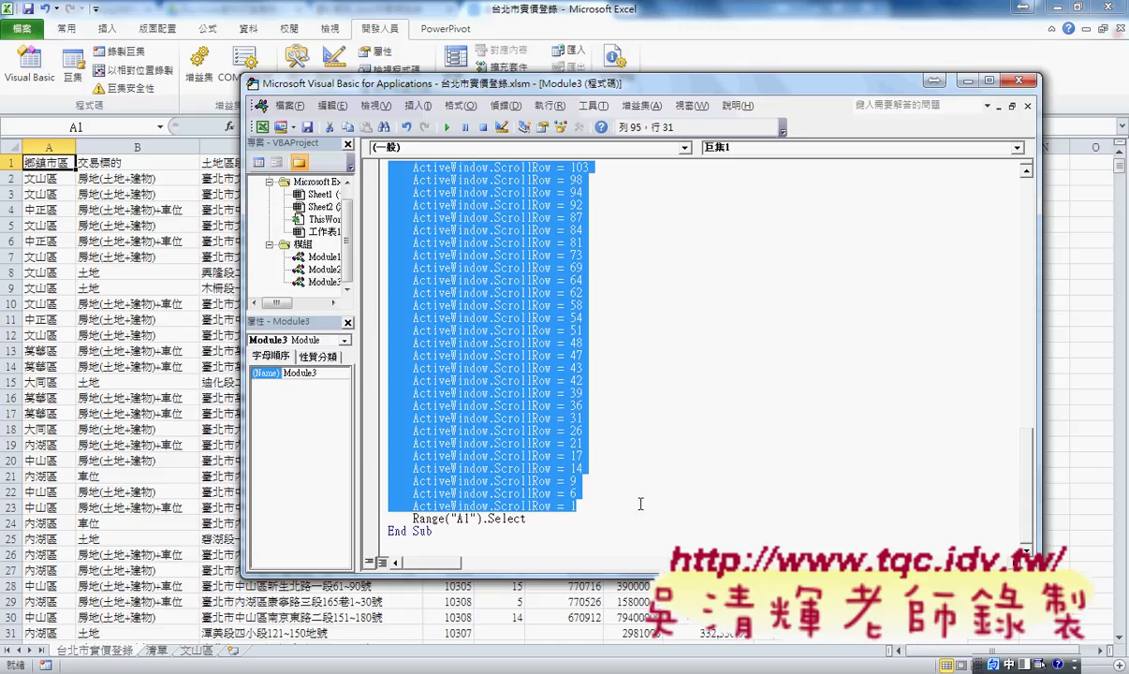
{"action": "key", "text": "Delete"}
{"action": "key", "text": "BackSpace"}
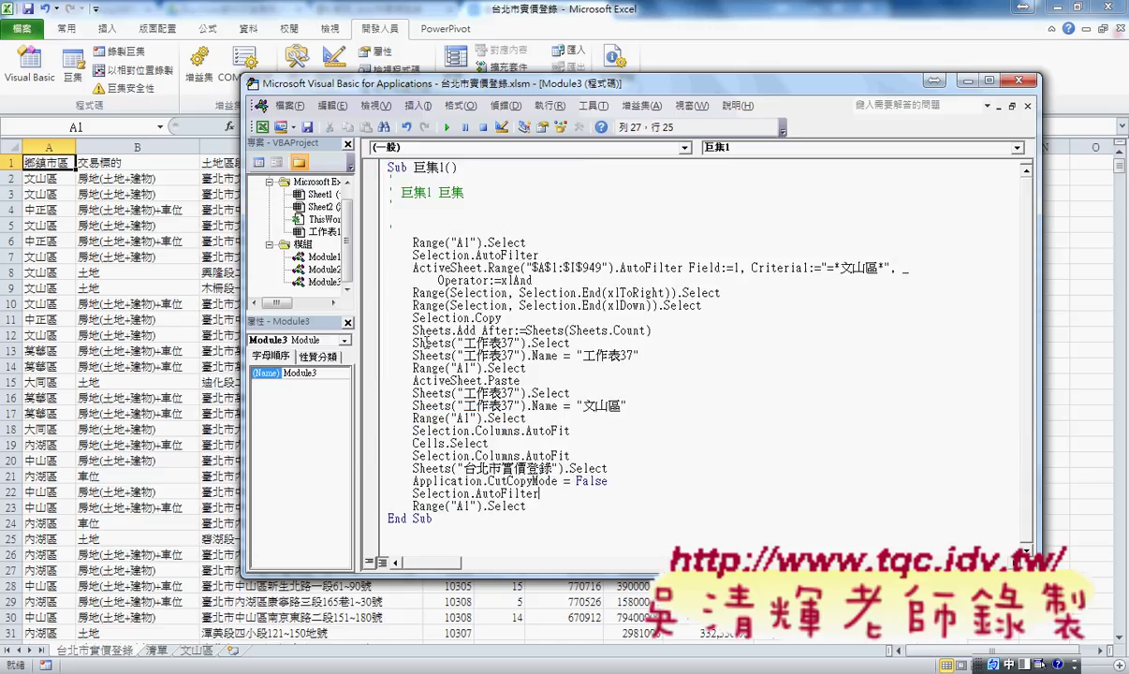
Highlight the 工作表37 sheet reference, then bring up Module1's 批次查詢_區 code.
{"action": "left_click_drag", "start_coordinate": [413, 342], "coordinate": [521, 343]}
{"action": "key", "text": "shift+Right"}
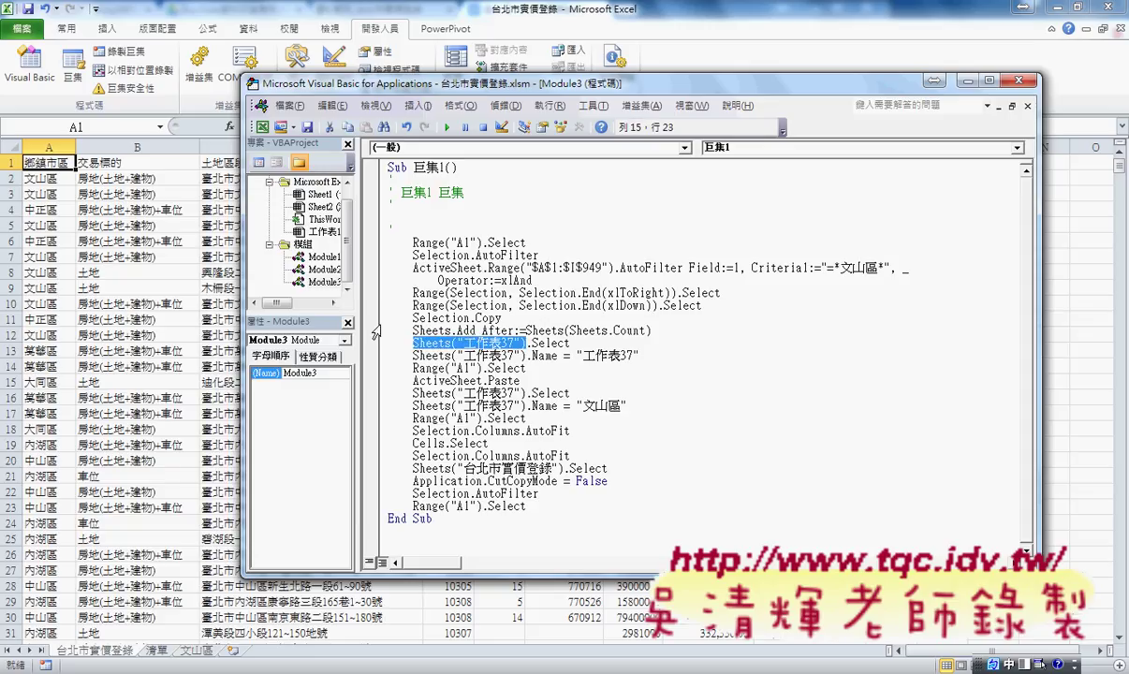
{"action": "left_click_drag", "start_coordinate": [350, 275], "coordinate": [393, 274]}
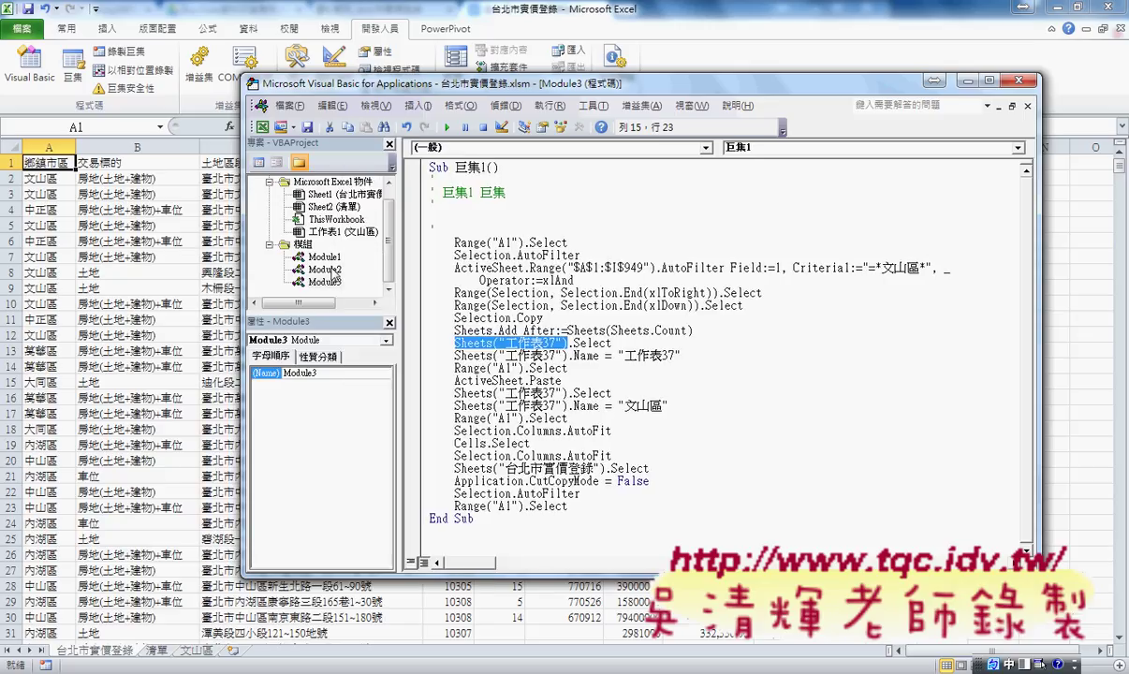
{"action": "double_click", "coordinate": [324, 269]}
{"action": "double_click", "coordinate": [324, 258]}
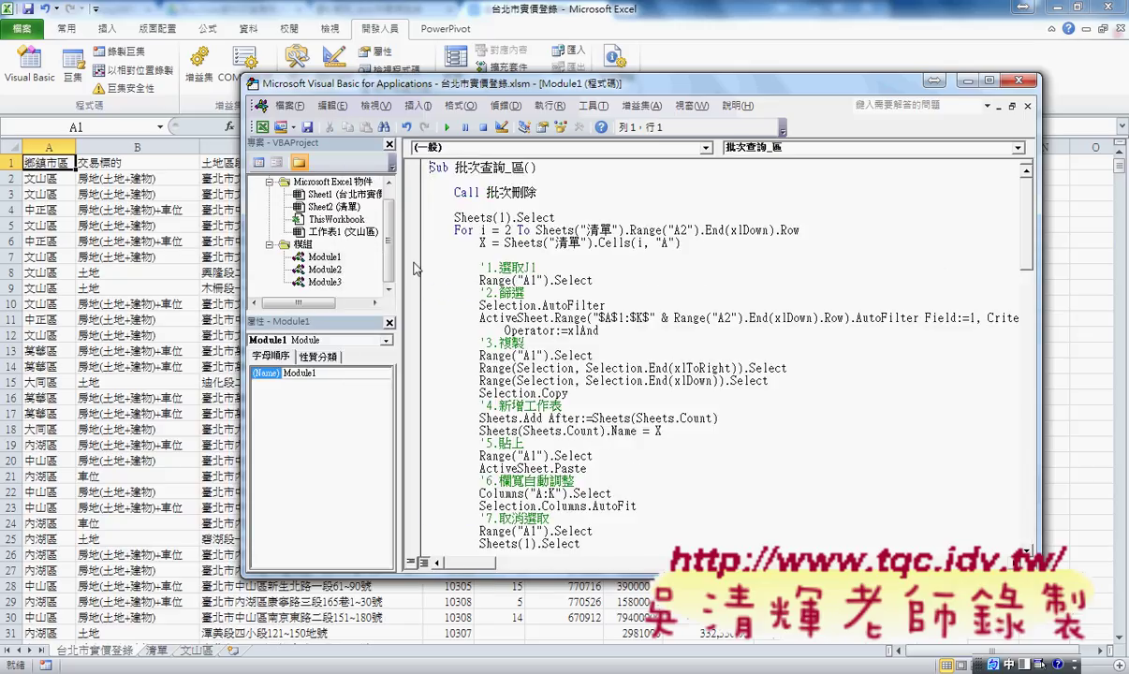
{"action": "left_click_drag", "start_coordinate": [579, 574], "coordinate": [580, 622]}
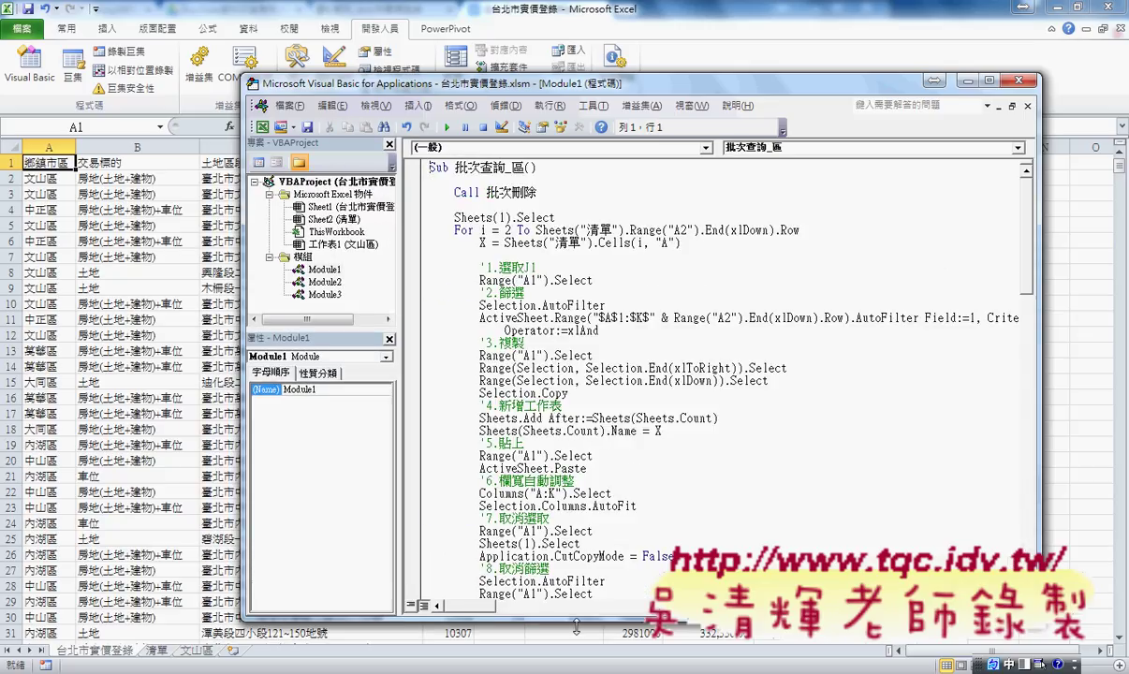
{"action": "left_click_drag", "start_coordinate": [476, 267], "coordinate": [549, 266]}
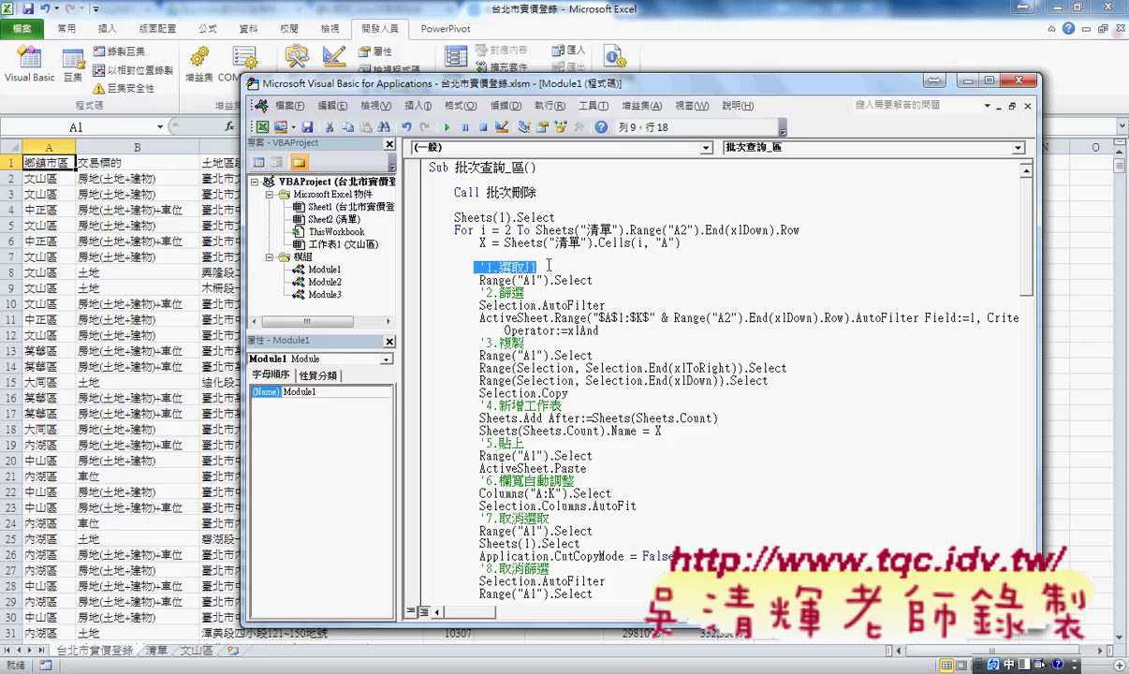
{"action": "left_click_drag", "start_coordinate": [476, 293], "coordinate": [532, 292]}
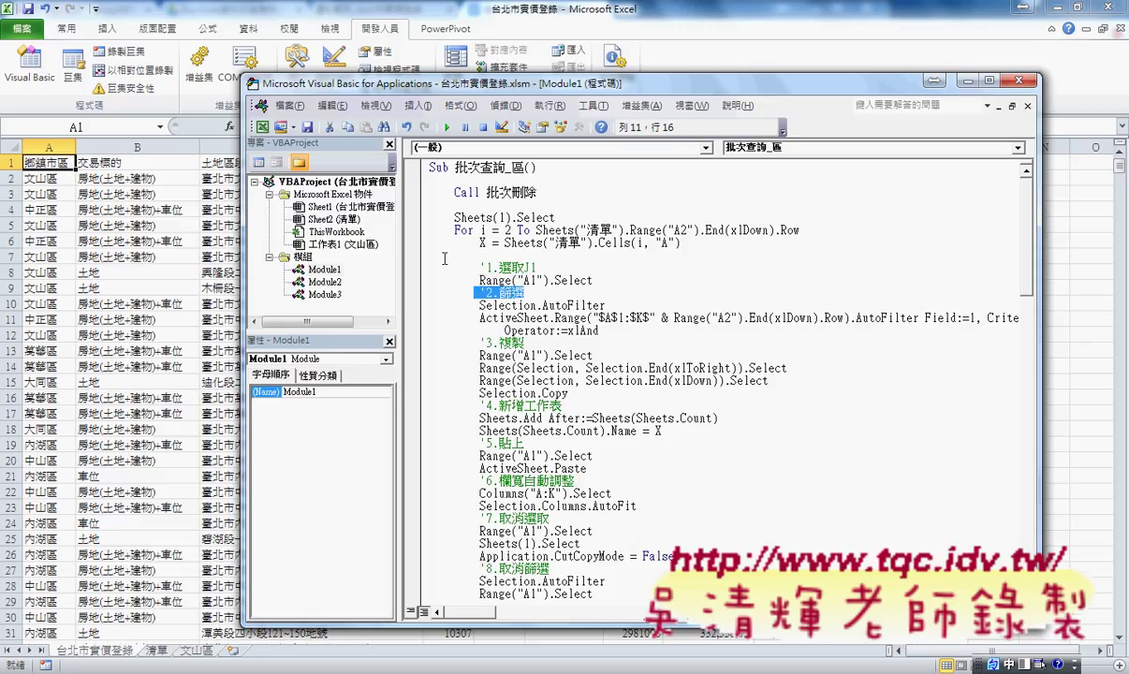
{"action": "left_click_drag", "start_coordinate": [400, 246], "coordinate": [340, 245]}
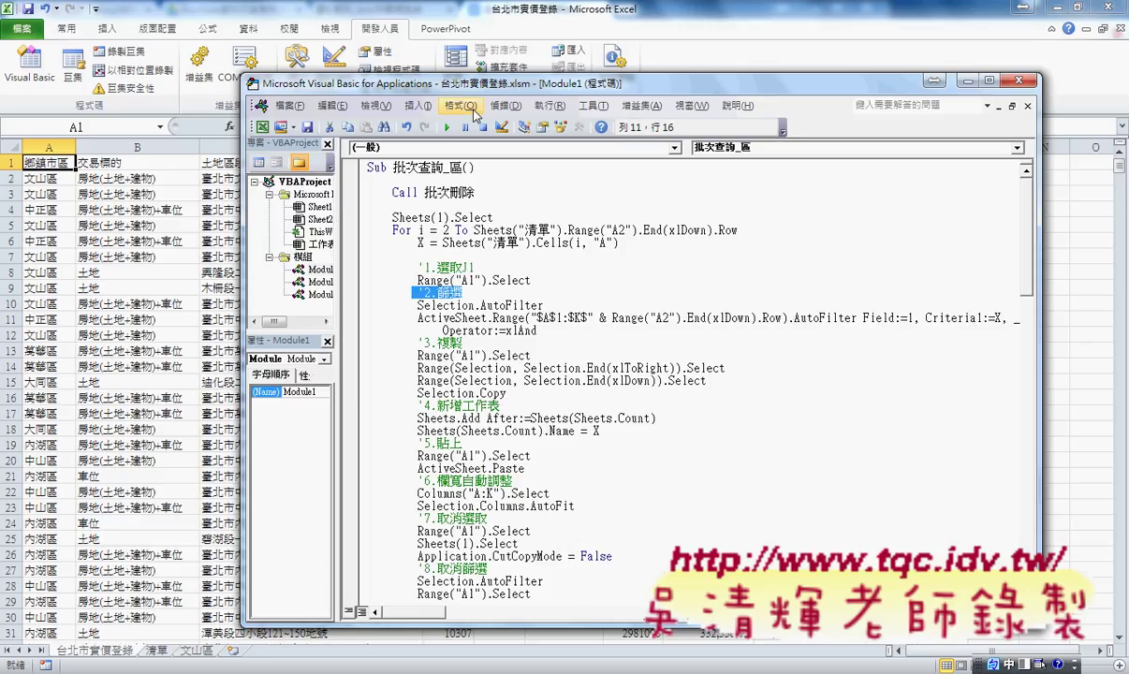
{"action": "left_click_drag", "start_coordinate": [416, 84], "coordinate": [250, 73]}
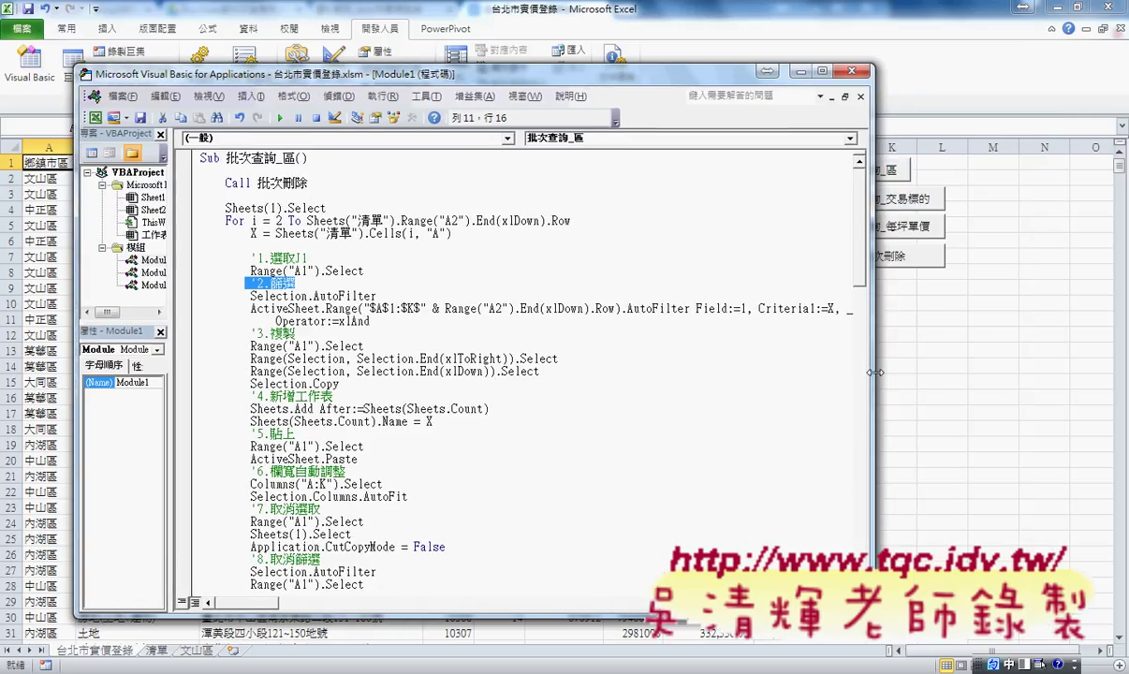
{"action": "left_click_drag", "start_coordinate": [874, 373], "coordinate": [1003, 372]}
{"action": "left_click_drag", "start_coordinate": [759, 308], "coordinate": [825, 308]}
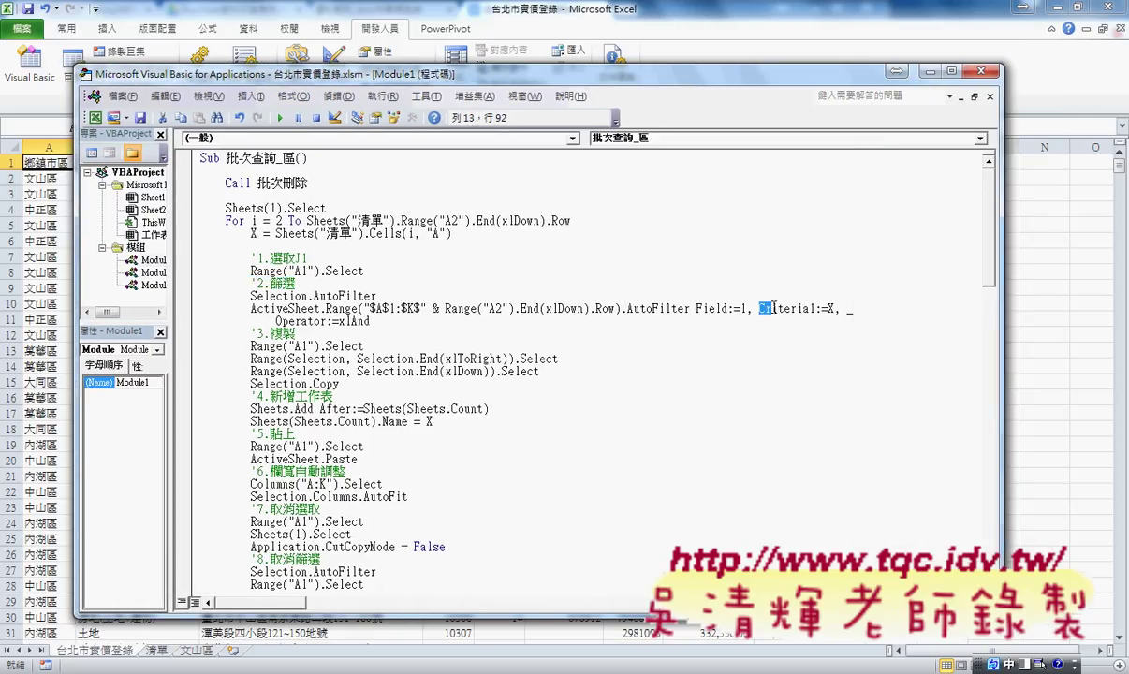
{"action": "double_click", "coordinate": [829, 309]}
{"action": "left_click_drag", "start_coordinate": [692, 308], "coordinate": [736, 308]}
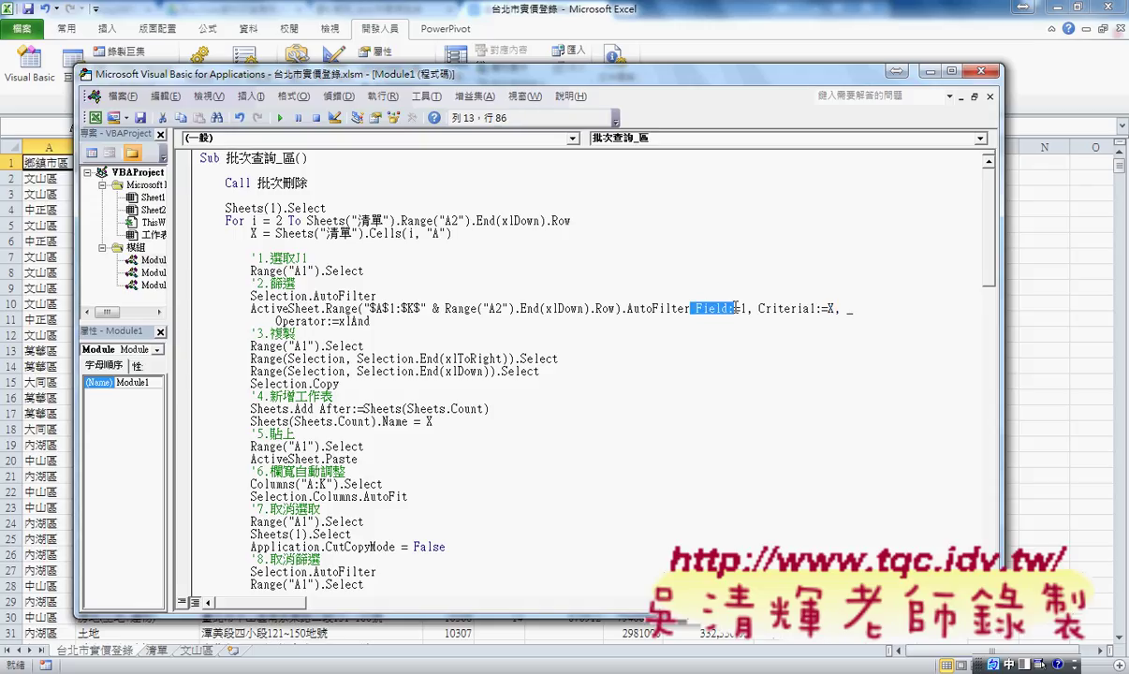
{"action": "left_click_drag", "start_coordinate": [627, 308], "coordinate": [692, 308]}
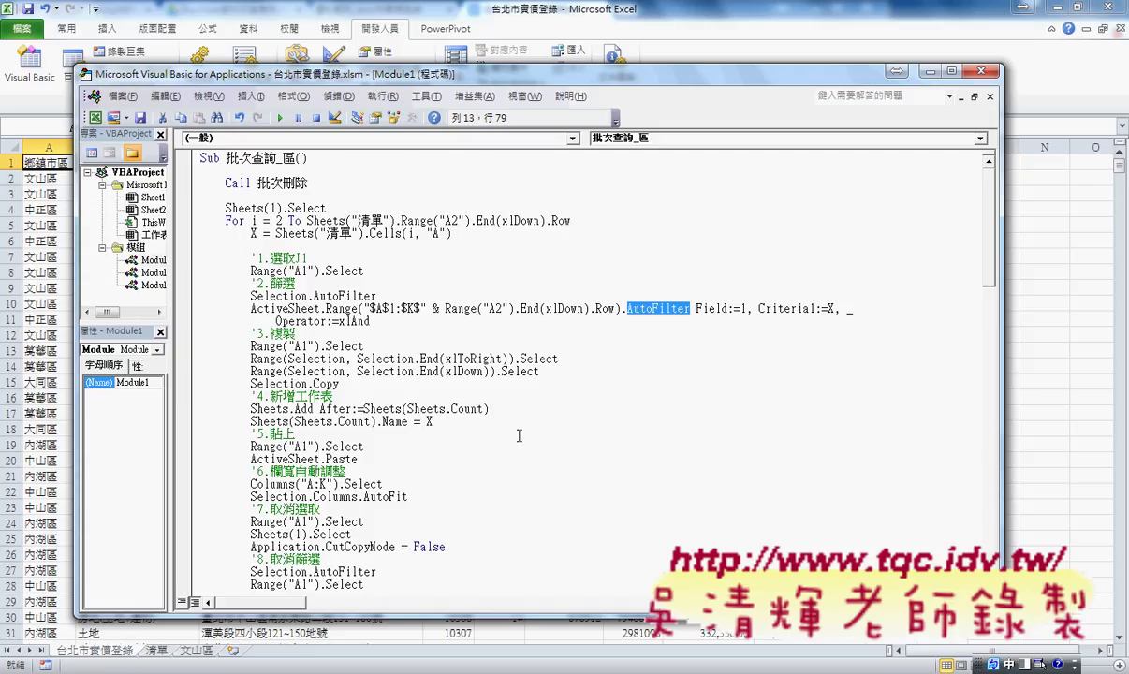
{"action": "left_click_drag", "start_coordinate": [746, 308], "coordinate": [697, 308]}
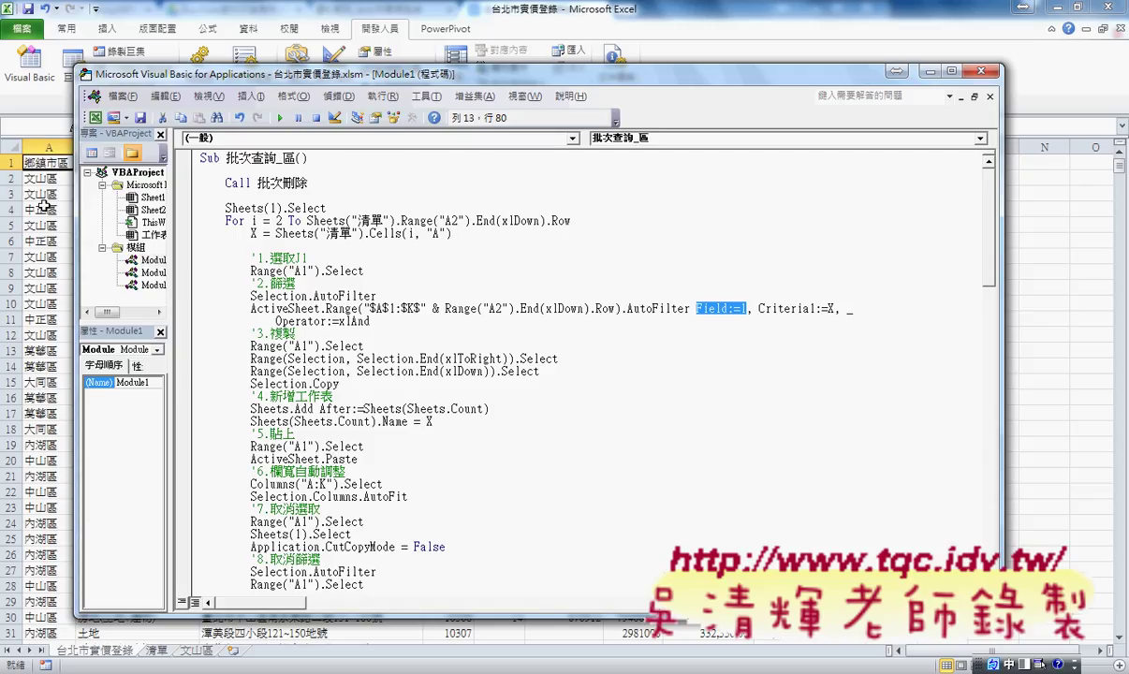
{"action": "double_click", "coordinate": [830, 308]}
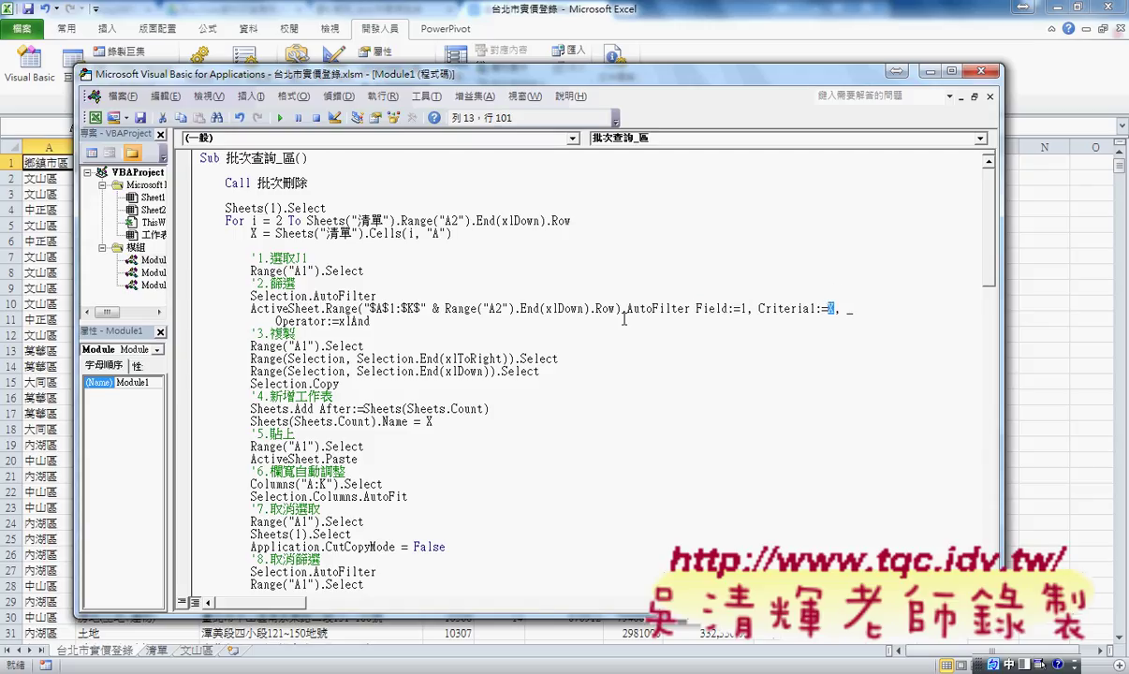
{"action": "left_click_drag", "start_coordinate": [250, 347], "coordinate": [376, 385]}
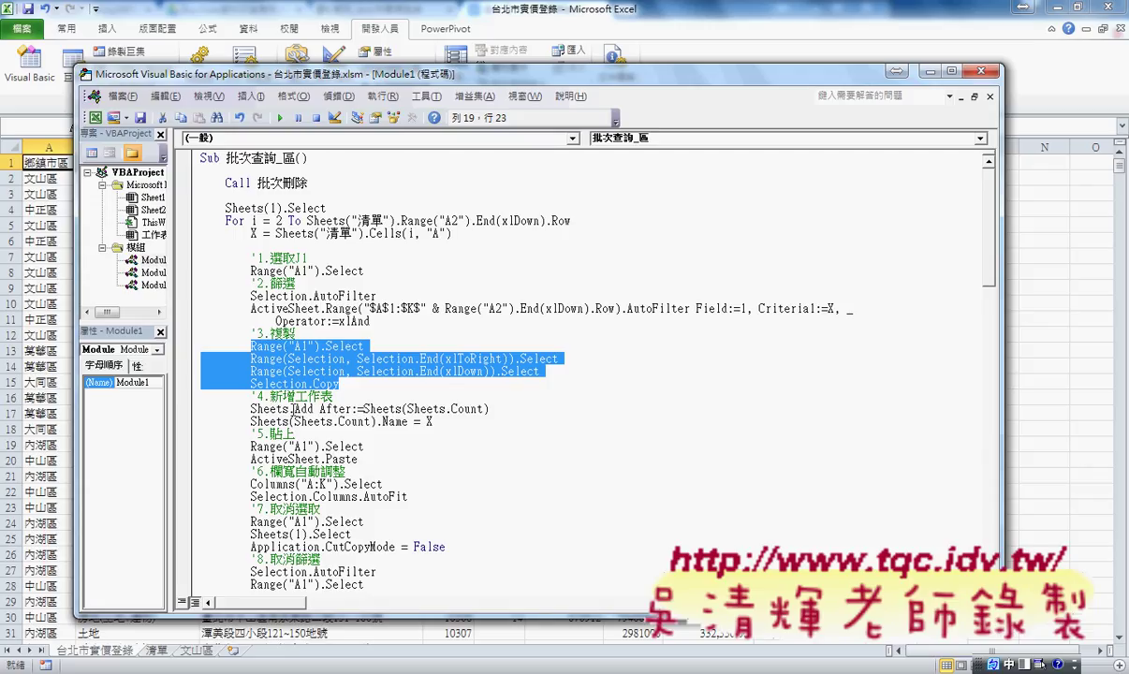
{"action": "left_click_drag", "start_coordinate": [252, 409], "coordinate": [345, 409]}
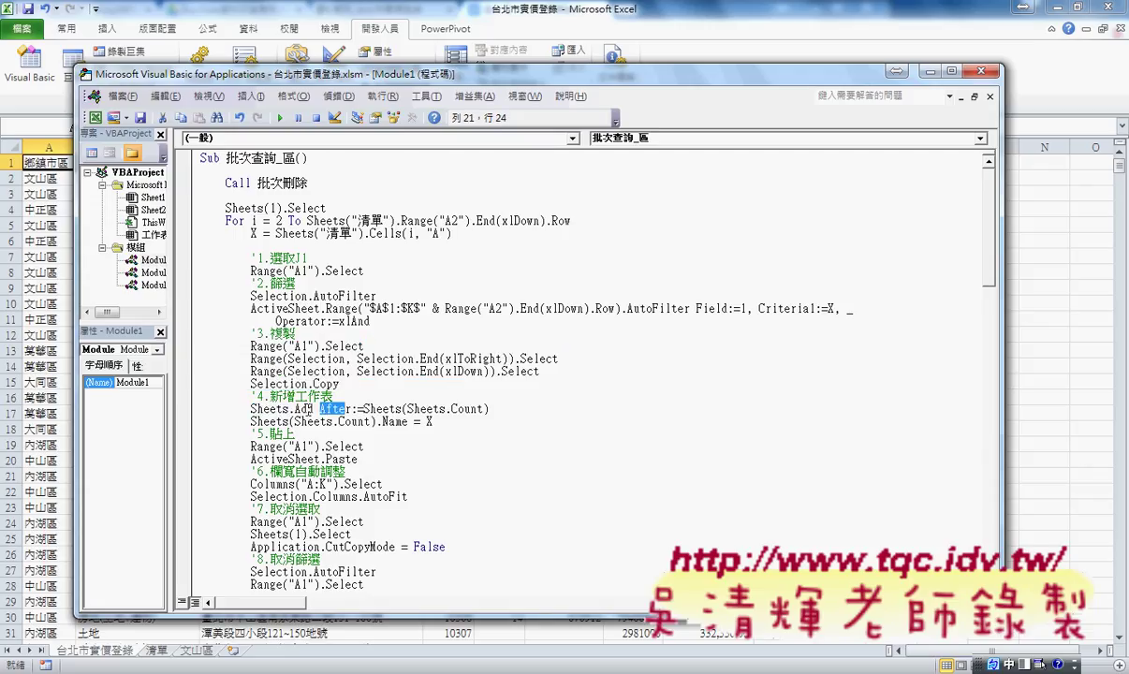
{"action": "left_click", "coordinate": [308, 409]}
{"action": "left_click_drag", "start_coordinate": [296, 409], "coordinate": [309, 409]}
{"action": "left_click_drag", "start_coordinate": [408, 410], "coordinate": [484, 409]}
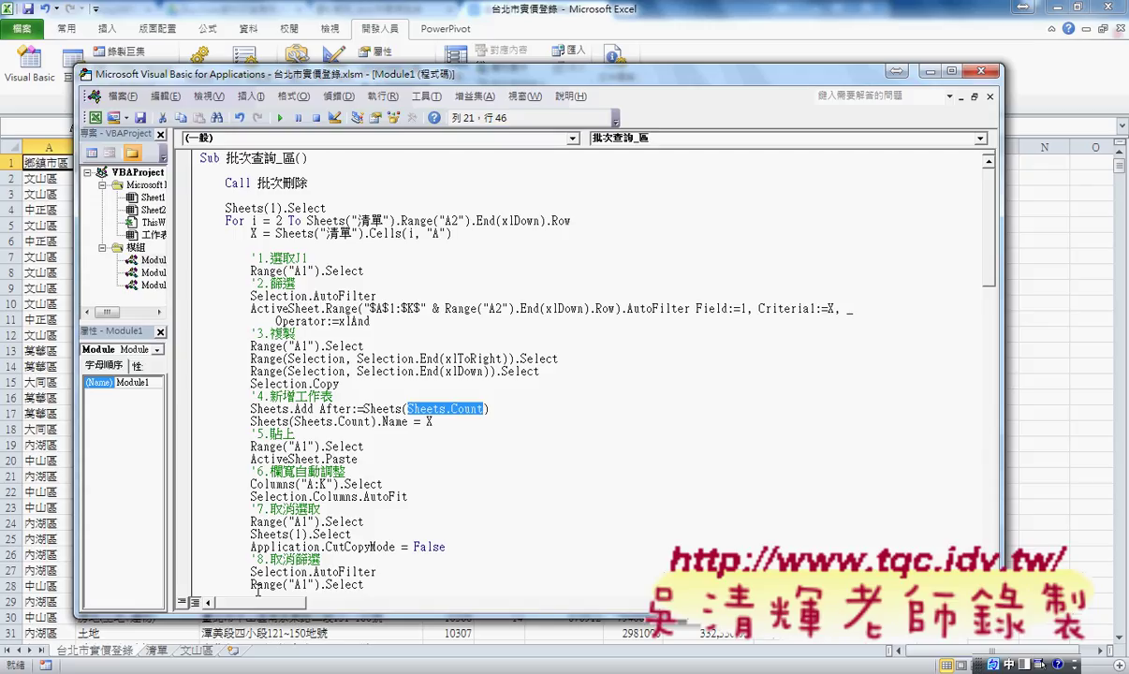
{"action": "double_click", "coordinate": [429, 422]}
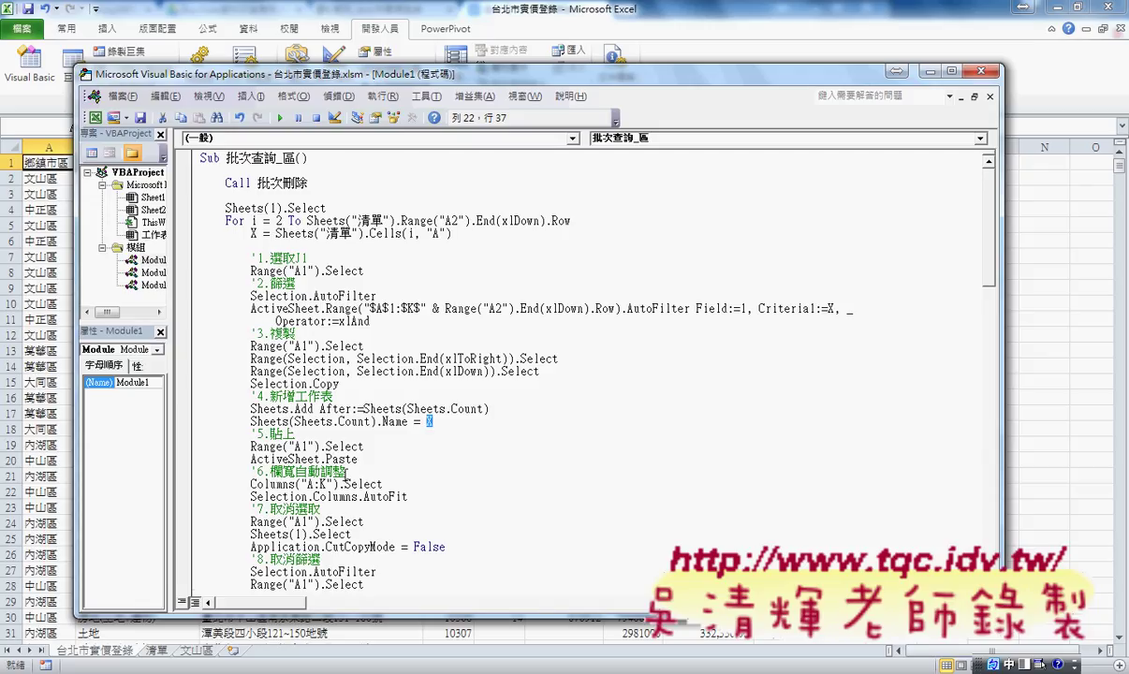
{"action": "scroll", "coordinate": [348, 478], "scroll_direction": "down", "scroll_amount": 2}
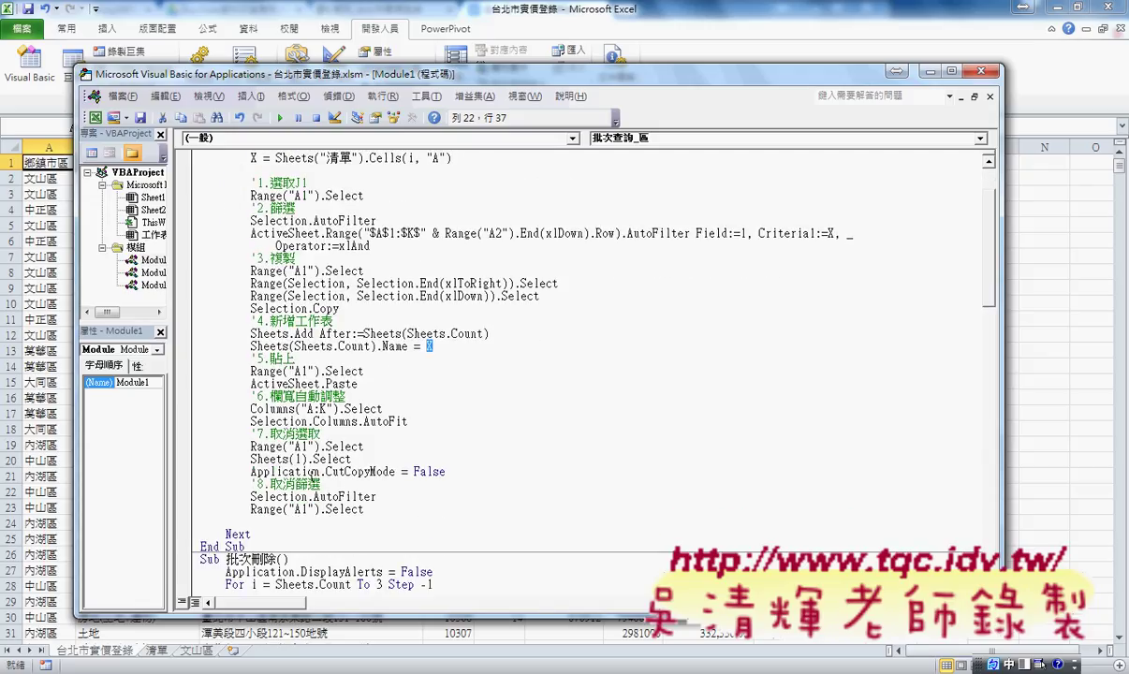
{"action": "scroll", "coordinate": [312, 473], "scroll_direction": "up", "scroll_amount": 2}
{"action": "left_click_drag", "start_coordinate": [351, 75], "coordinate": [496, 76]}
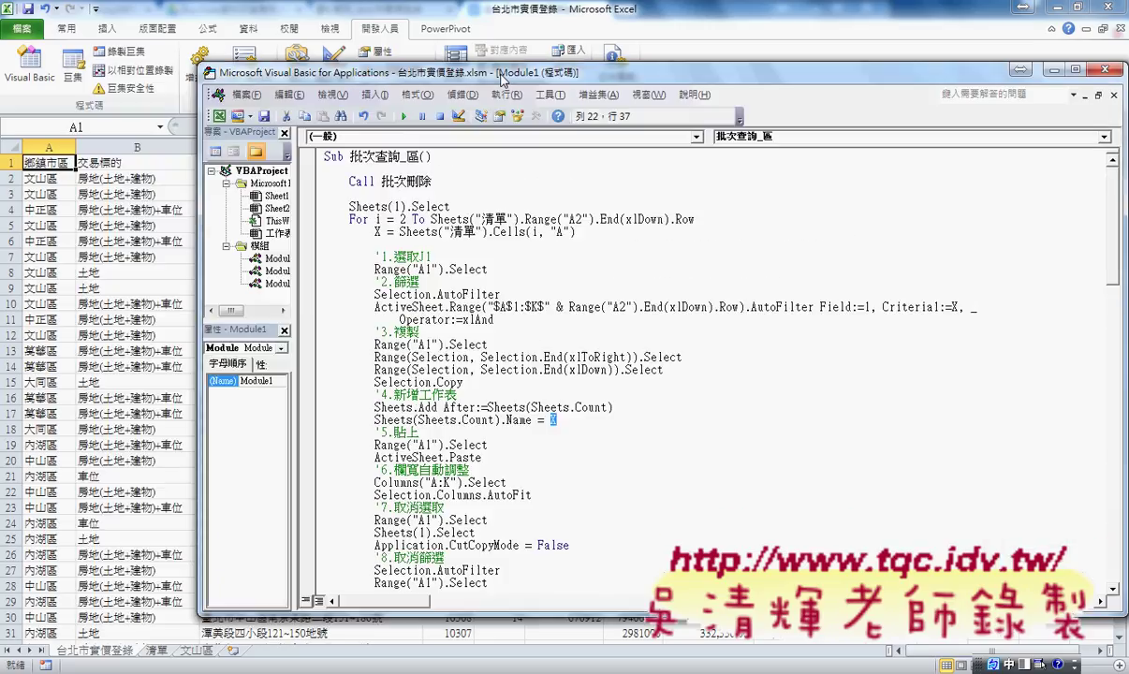
{"action": "left_click", "coordinate": [335, 223]}
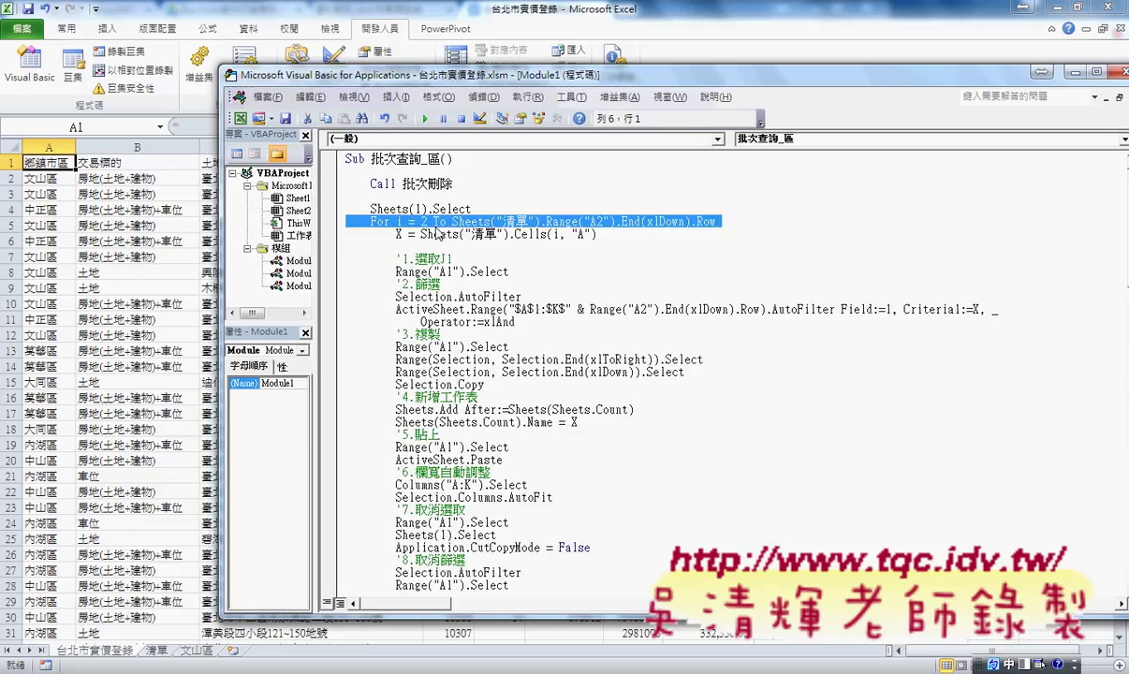
{"action": "left_click", "coordinate": [158, 652]}
{"action": "left_click_drag", "start_coordinate": [52, 183], "coordinate": [51, 372]}
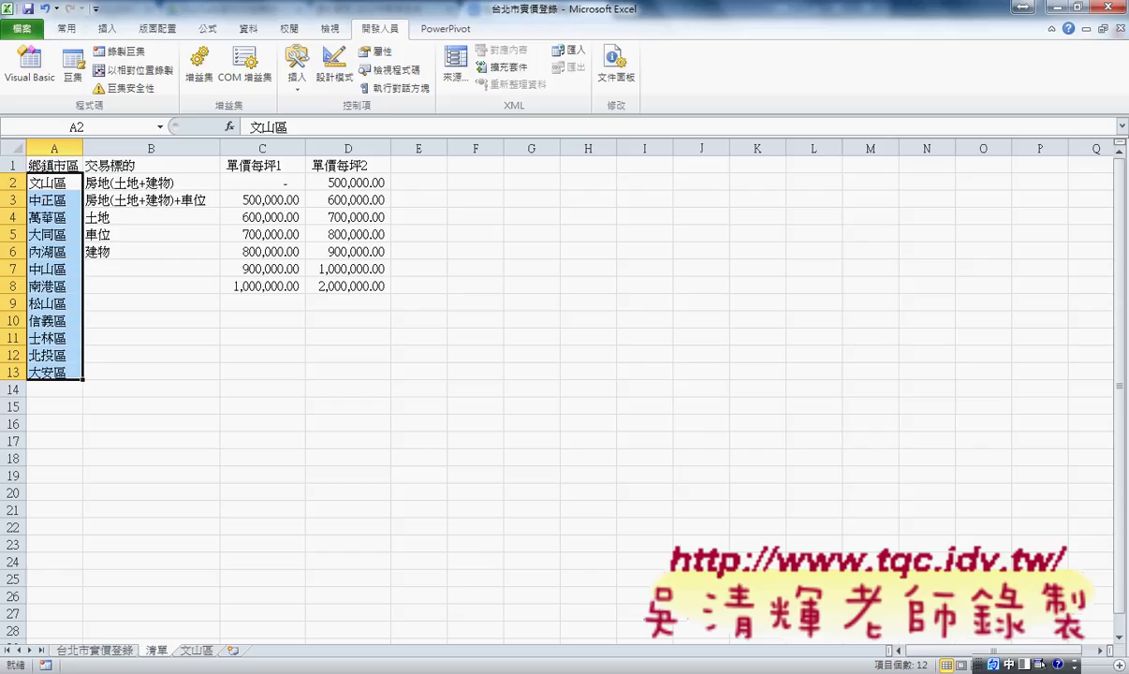
{"action": "left_click", "coordinate": [377, 595]}
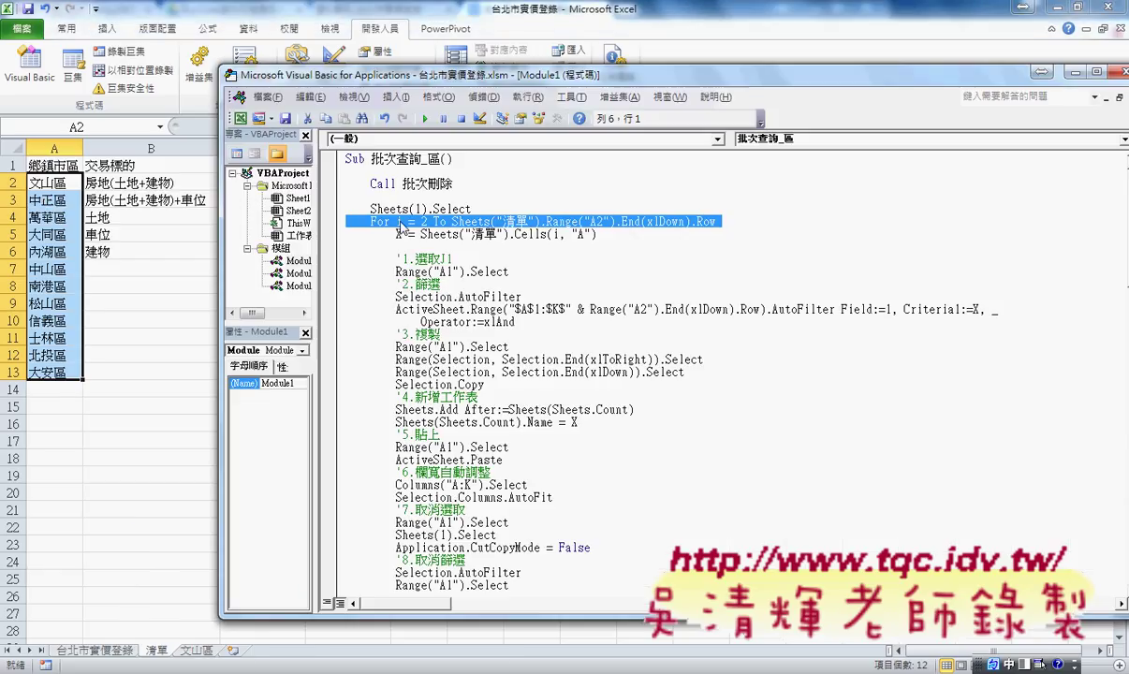
{"action": "left_click", "coordinate": [465, 222]}
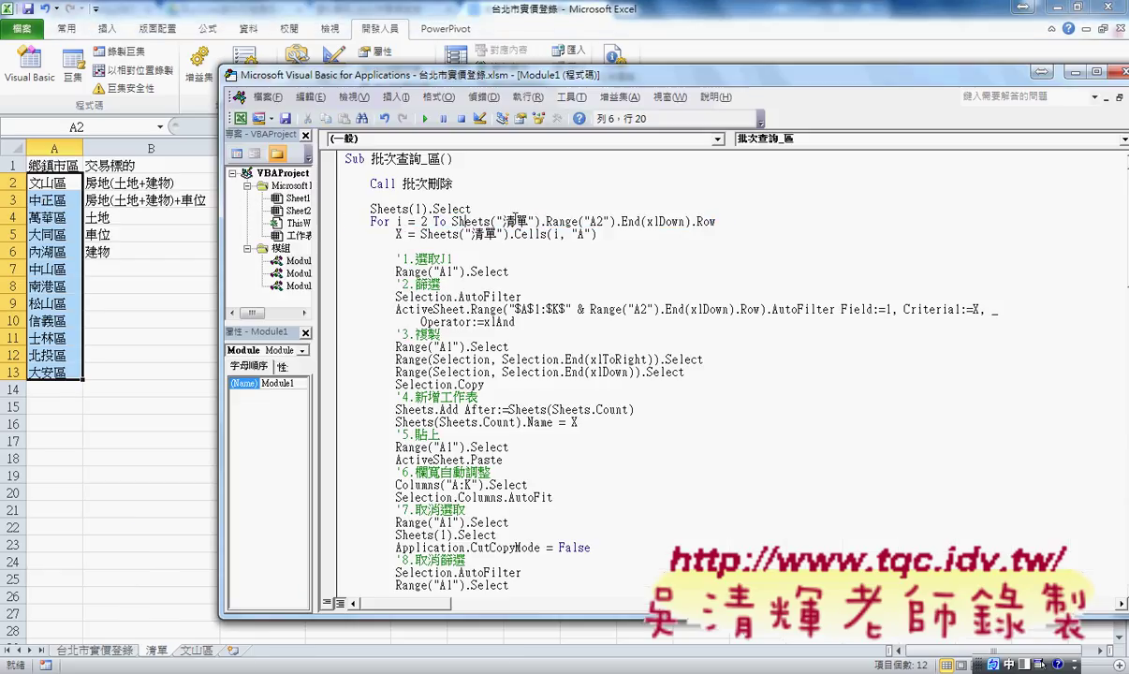
{"action": "left_click", "coordinate": [546, 222]}
{"action": "left_click_drag", "start_coordinate": [546, 222], "coordinate": [716, 222]}
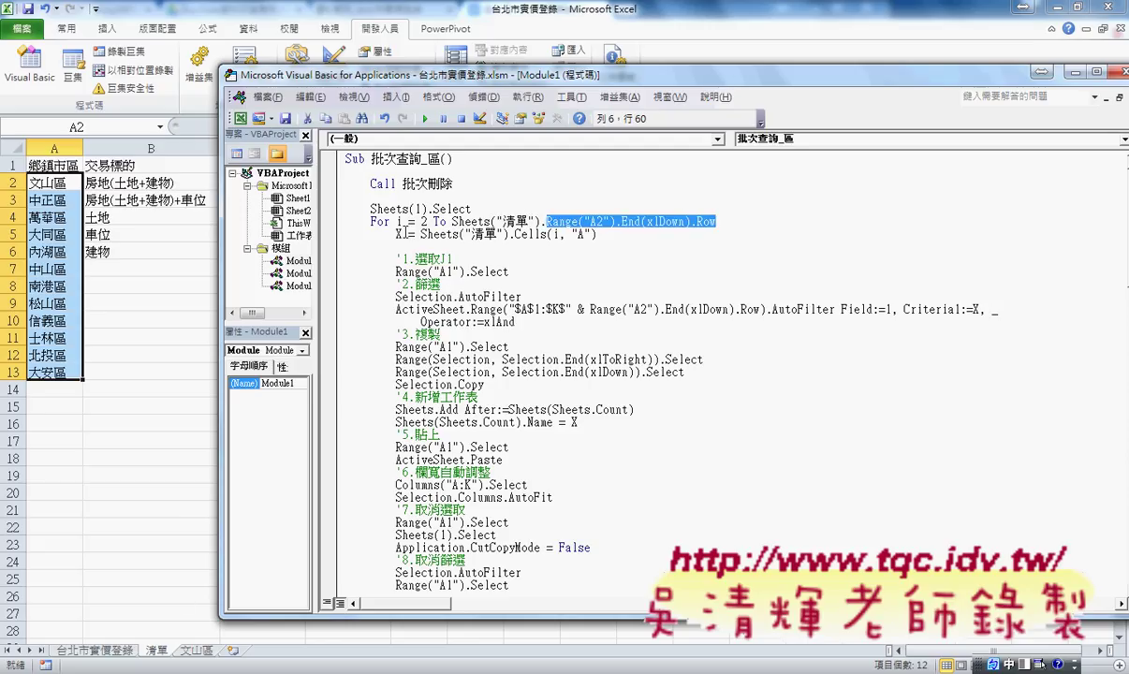
{"action": "left_click", "coordinate": [398, 234]}
{"action": "left_click_drag", "start_coordinate": [417, 234], "coordinate": [599, 235]}
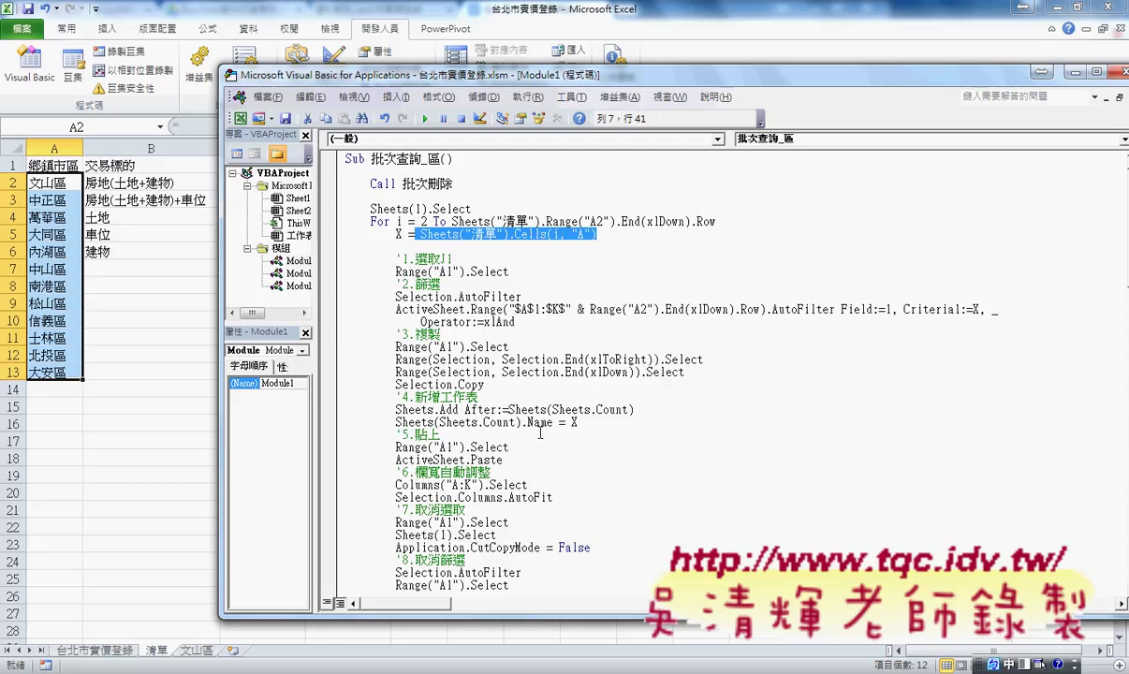
{"action": "scroll", "coordinate": [541, 433], "scroll_direction": "down", "scroll_amount": 2}
{"action": "left_click", "coordinate": [505, 346]}
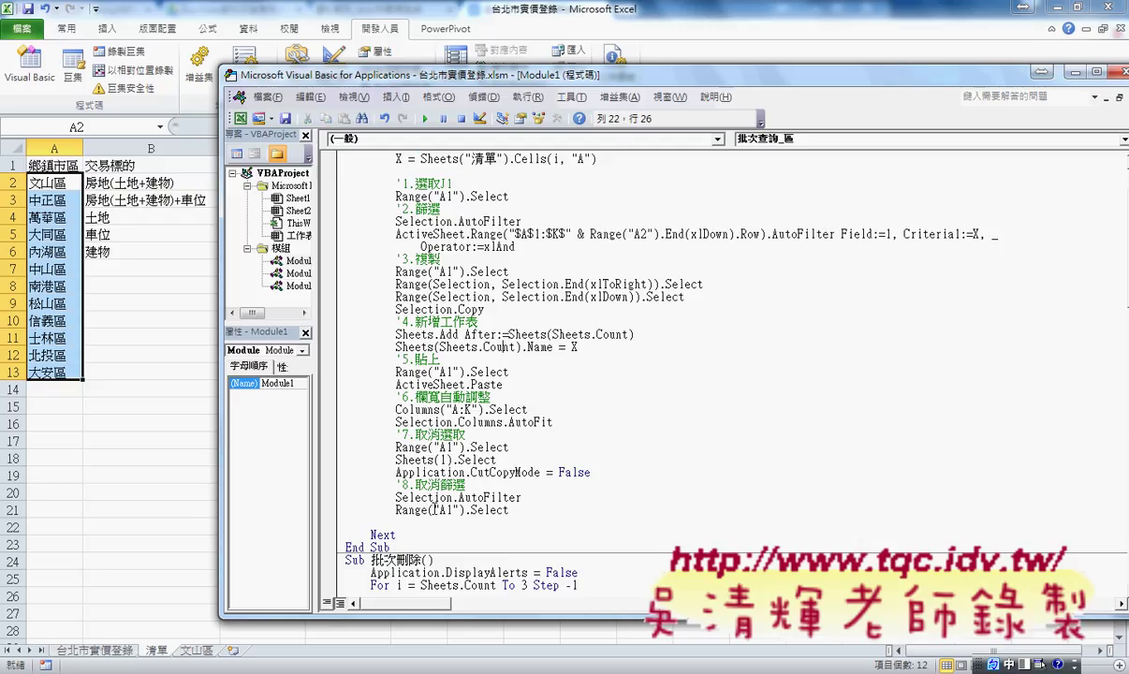
{"action": "scroll", "coordinate": [345, 281], "scroll_direction": "up", "scroll_amount": 1}
{"action": "scroll", "coordinate": [324, 220], "scroll_direction": "up", "scroll_amount": 1}
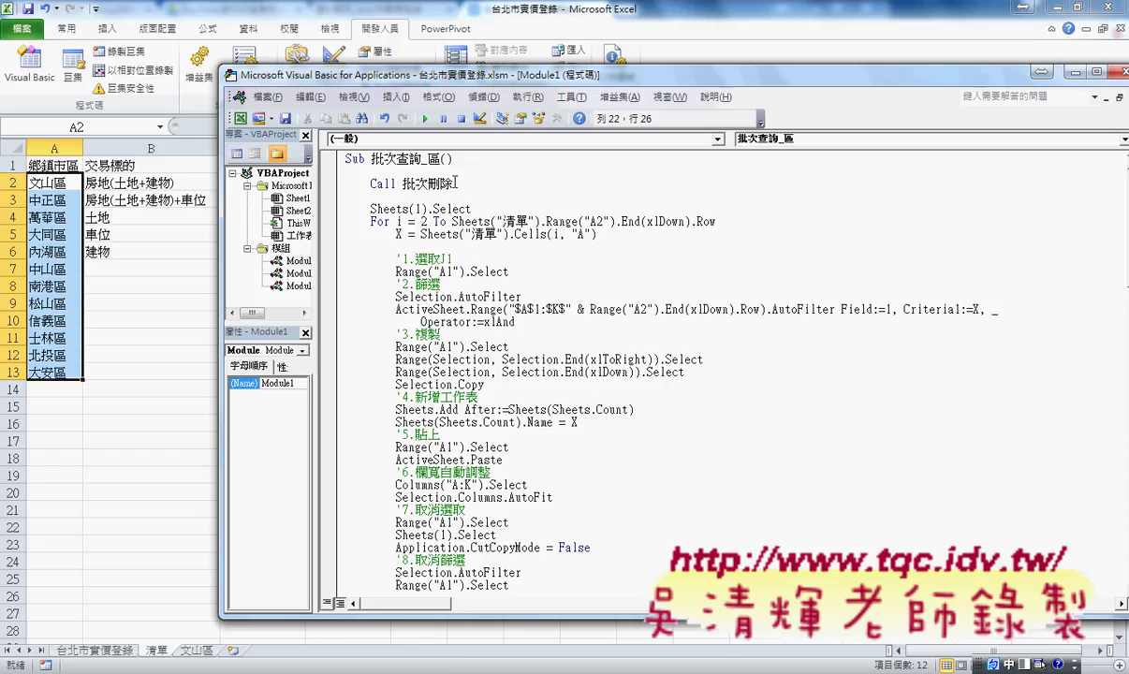
{"action": "left_click_drag", "start_coordinate": [370, 185], "coordinate": [457, 187]}
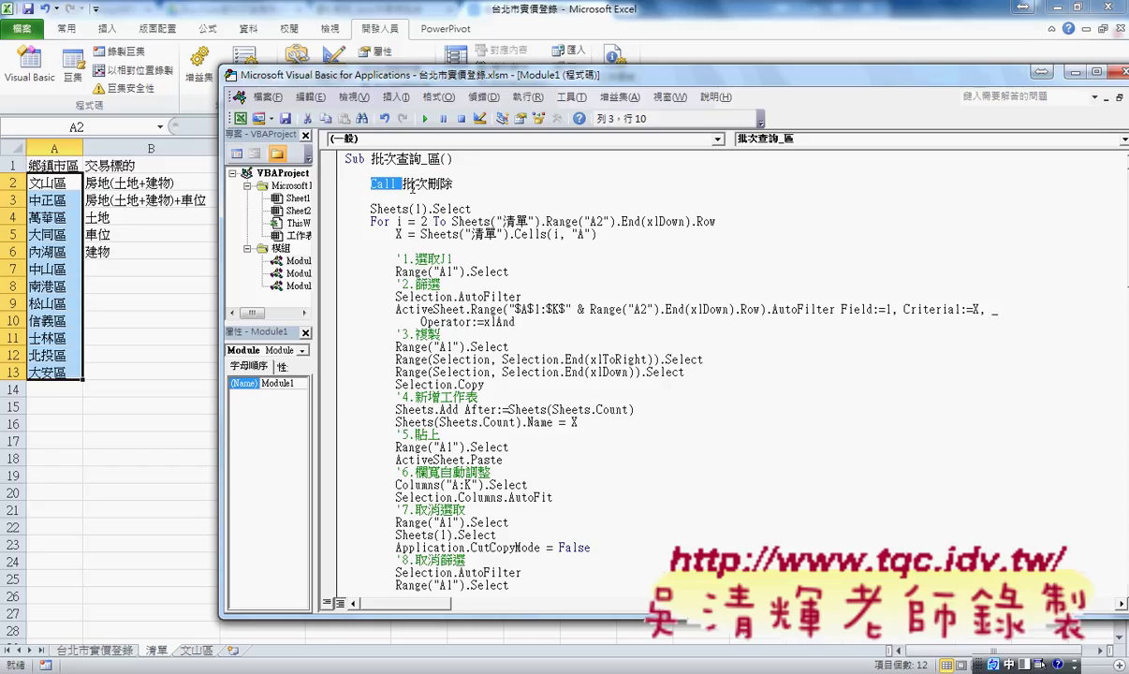
{"action": "scroll", "coordinate": [702, 560], "scroll_direction": "down", "scroll_amount": 3}
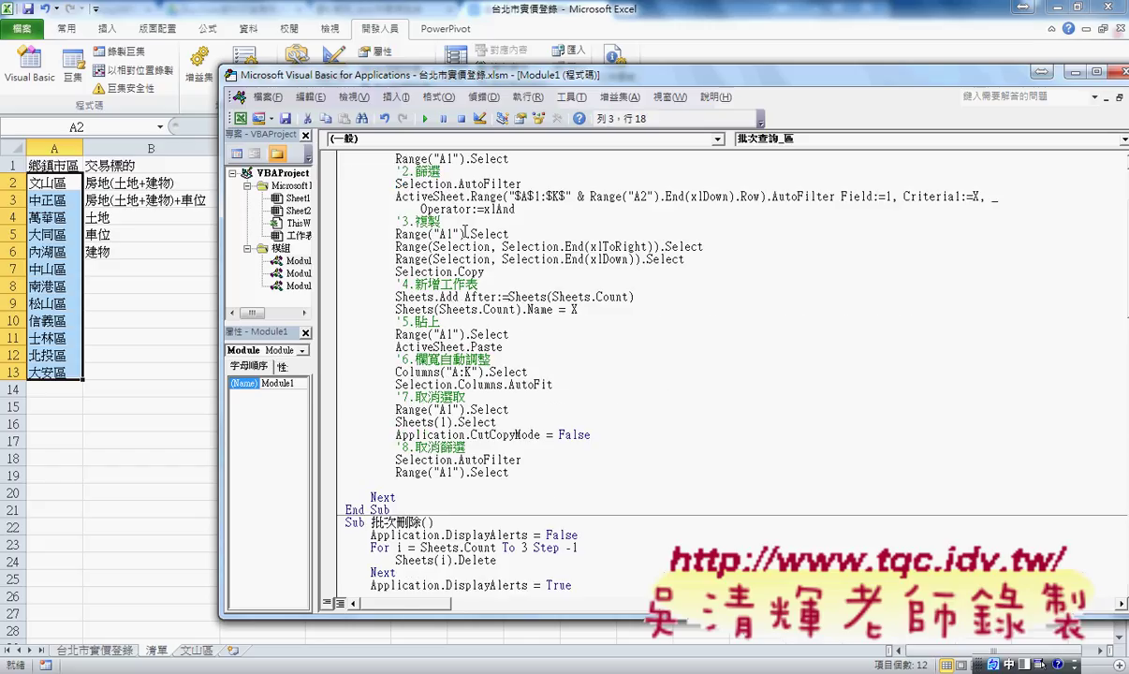
{"action": "scroll", "coordinate": [702, 560], "scroll_direction": "down", "scroll_amount": 3}
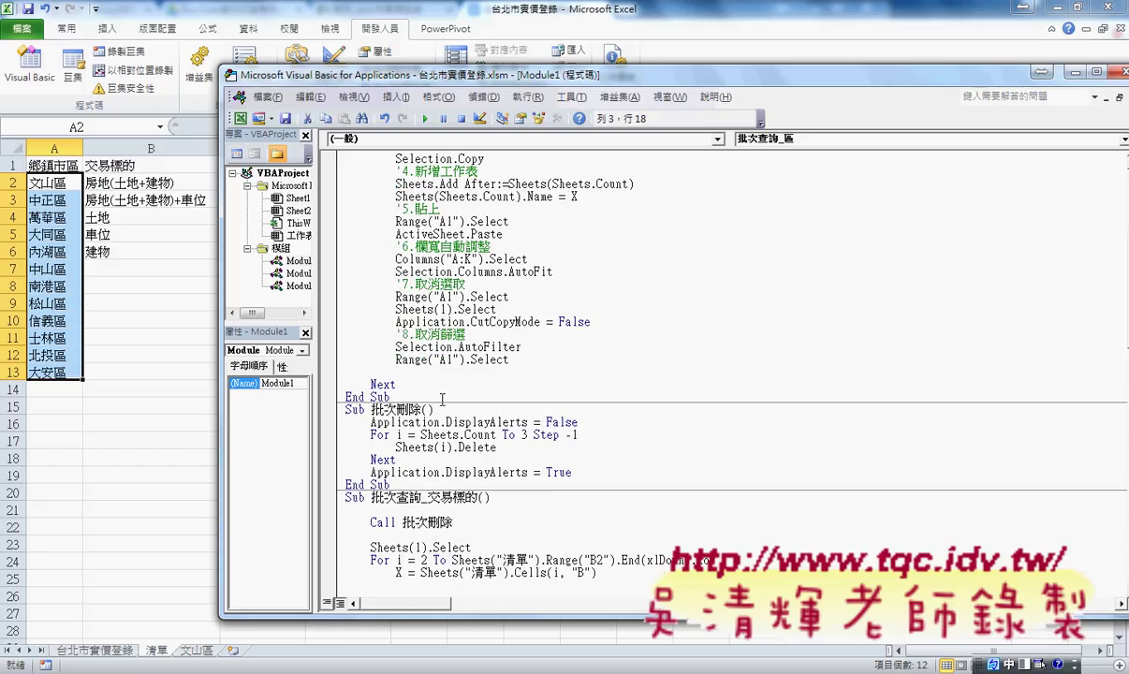
{"action": "scroll", "coordinate": [442, 400], "scroll_direction": "down", "scroll_amount": 2}
{"action": "scroll", "coordinate": [461, 426], "scroll_direction": "down", "scroll_amount": 1}
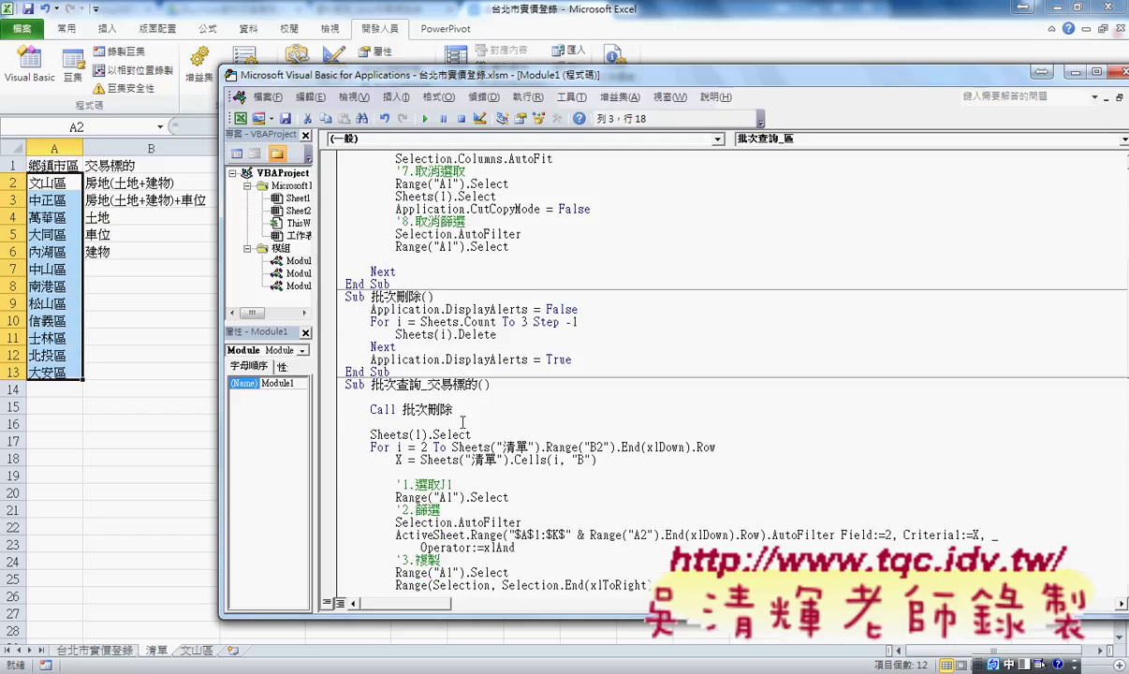
{"action": "scroll", "coordinate": [507, 378], "scroll_direction": "down", "scroll_amount": 1}
{"action": "double_click", "coordinate": [459, 347]}
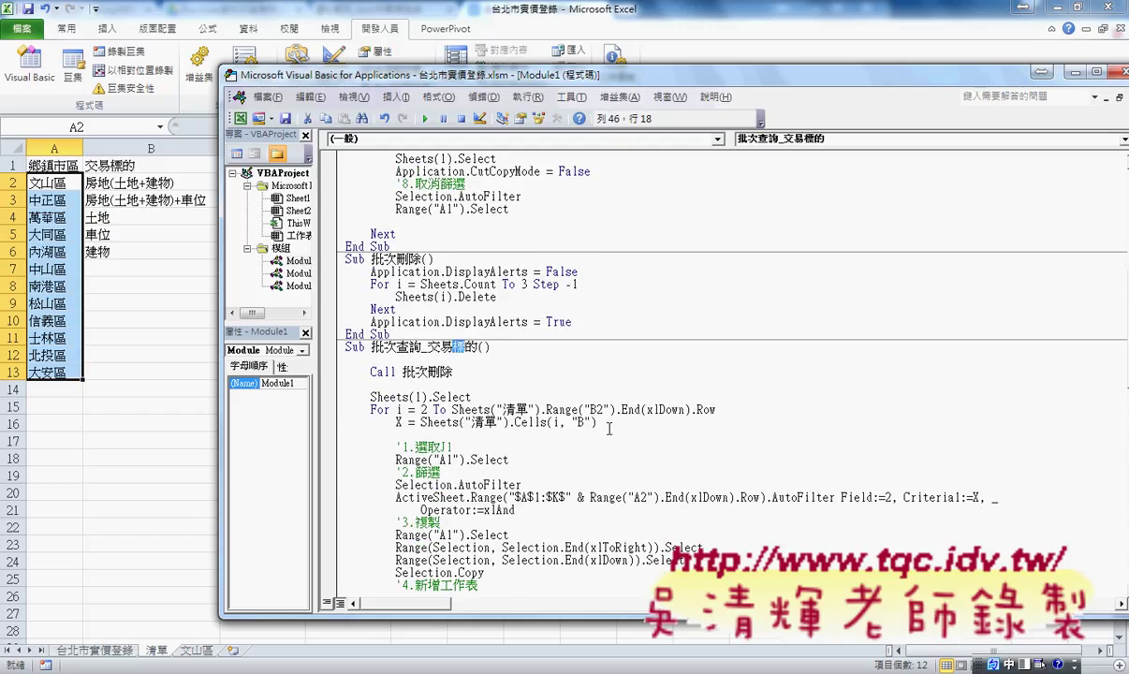
{"action": "scroll", "coordinate": [574, 340], "scroll_direction": "down", "scroll_amount": 2}
{"action": "left_click_drag", "start_coordinate": [596, 347], "coordinate": [516, 347]}
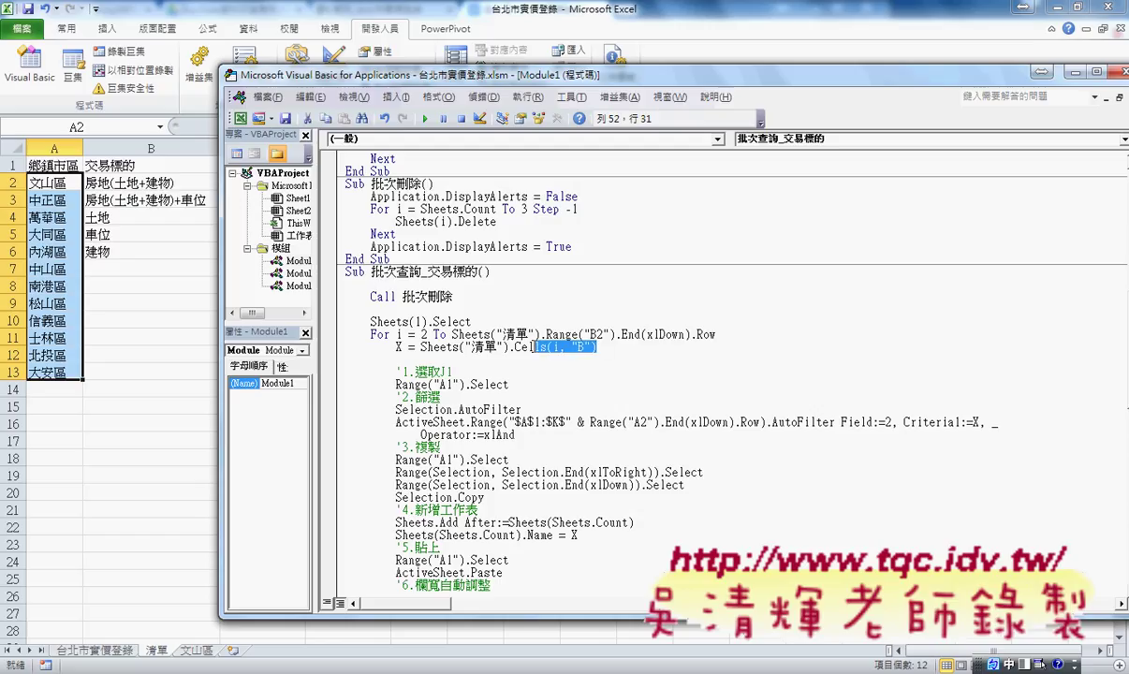
{"action": "scroll", "coordinate": [557, 338], "scroll_direction": "down", "scroll_amount": 1}
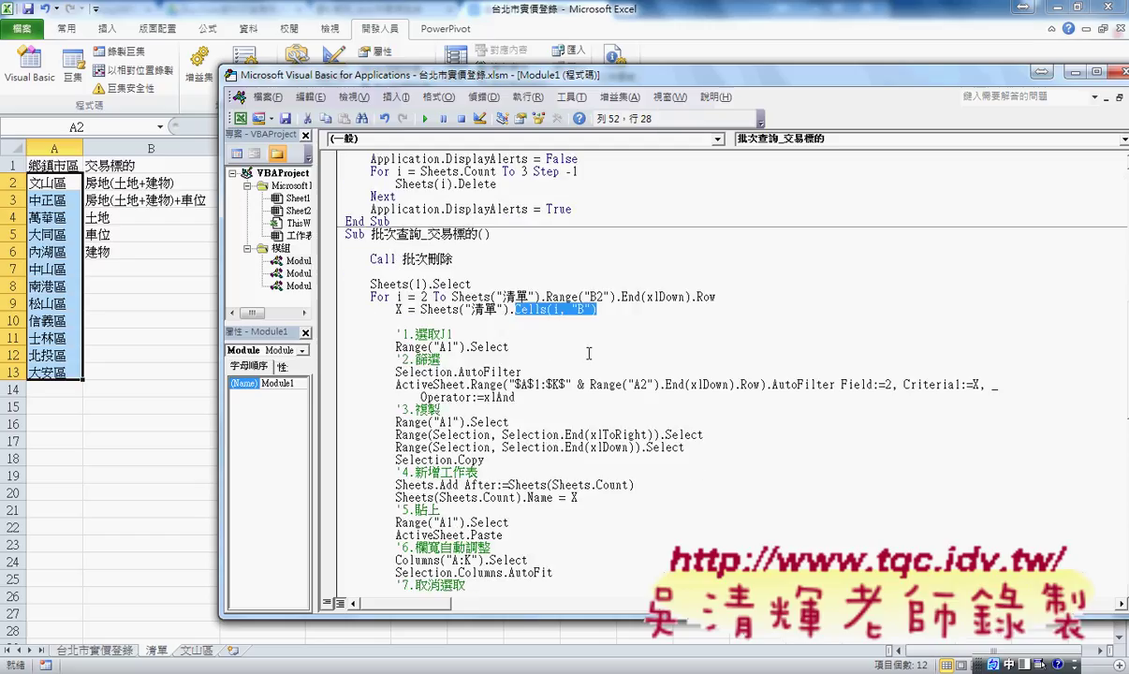
{"action": "left_click_drag", "start_coordinate": [891, 384], "coordinate": [841, 384]}
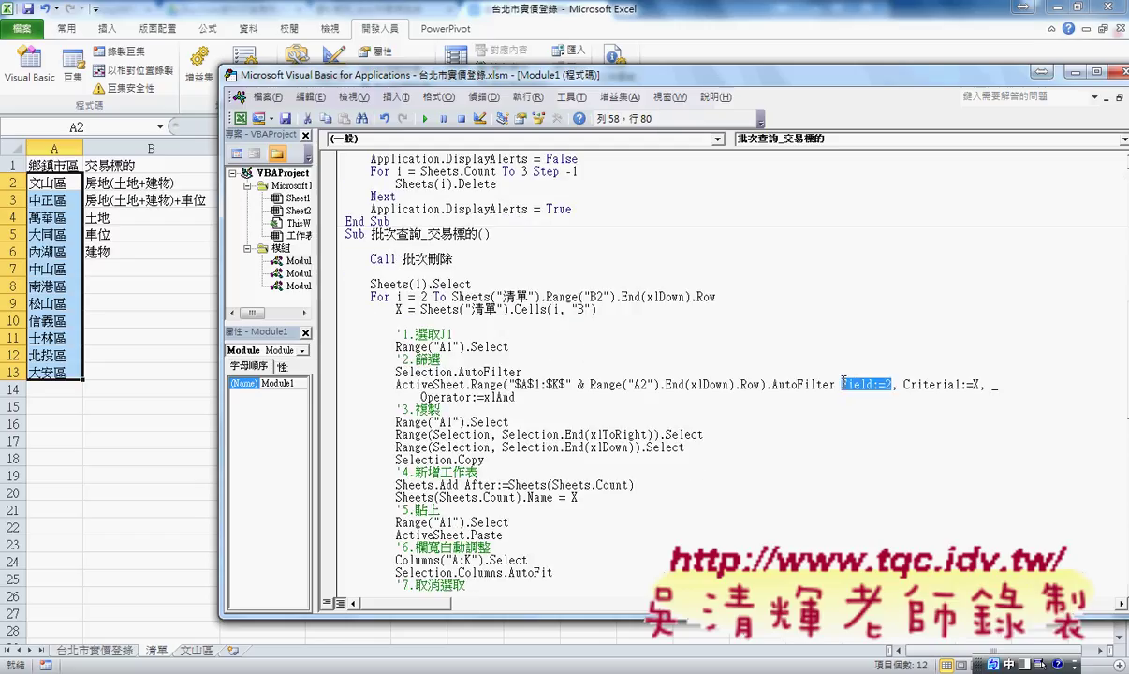
{"action": "scroll", "coordinate": [665, 426], "scroll_direction": "down", "scroll_amount": 3}
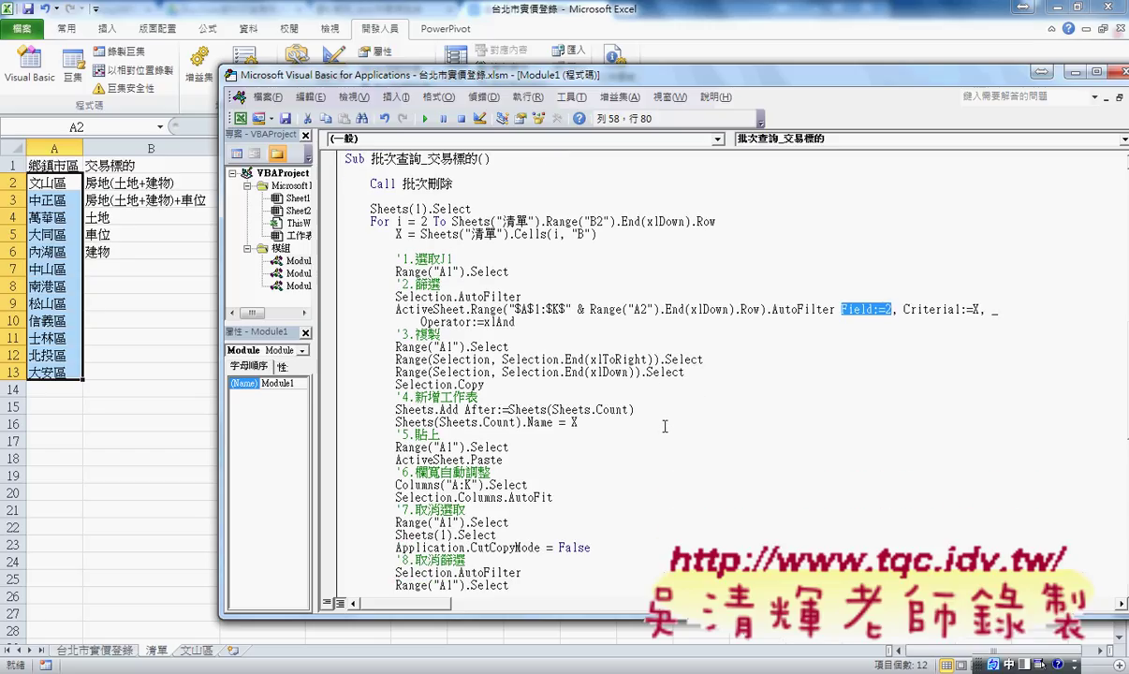
{"action": "scroll", "coordinate": [665, 426], "scroll_direction": "down", "scroll_amount": 4}
{"action": "scroll", "coordinate": [512, 417], "scroll_direction": "down", "scroll_amount": 1}
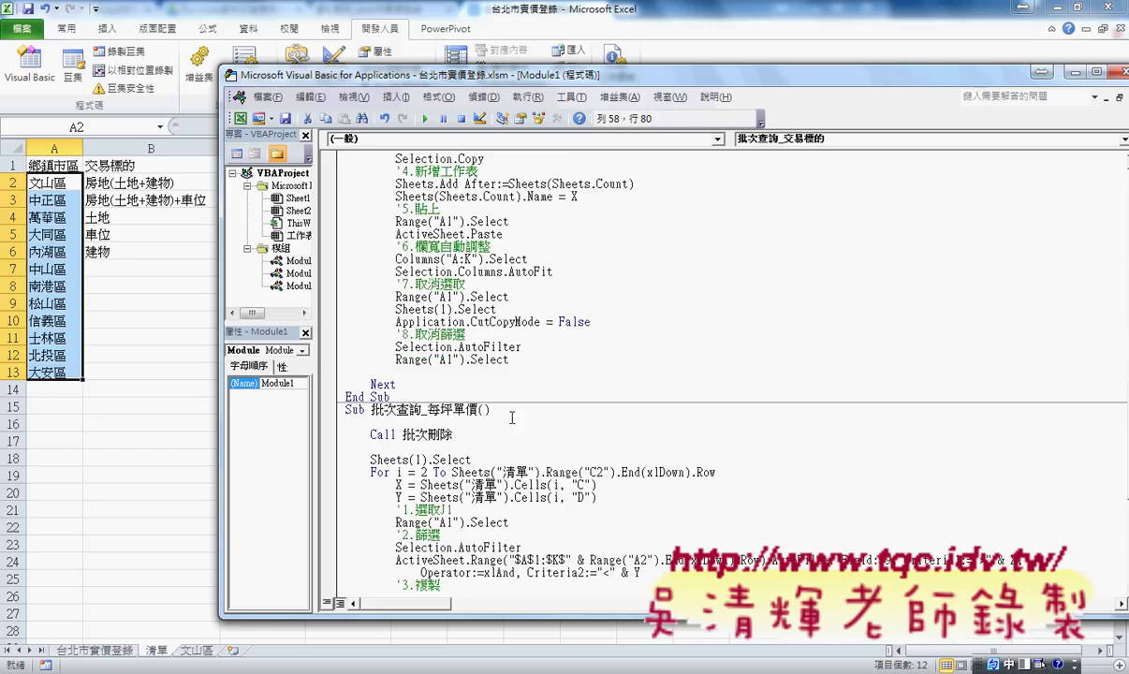
{"action": "scroll", "coordinate": [513, 426], "scroll_direction": "down", "scroll_amount": 3}
{"action": "left_click_drag", "start_coordinate": [609, 386], "coordinate": [396, 385]}
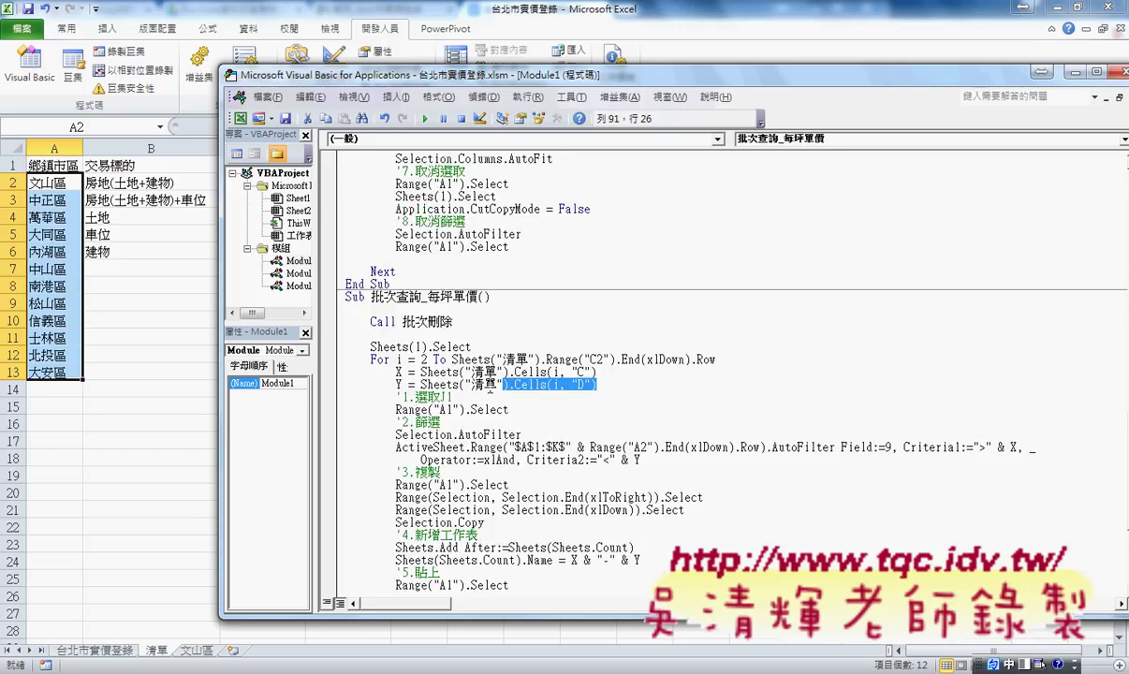
{"action": "left_click_drag", "start_coordinate": [625, 371], "coordinate": [397, 372]}
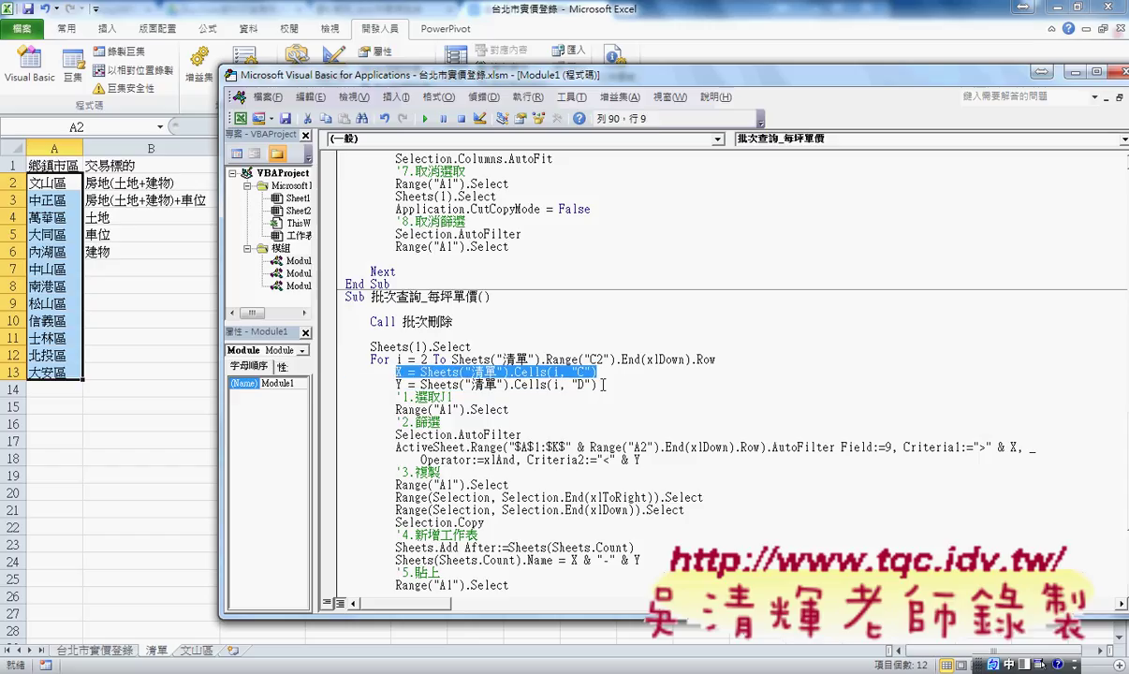
{"action": "left_click_drag", "start_coordinate": [599, 385], "coordinate": [396, 385]}
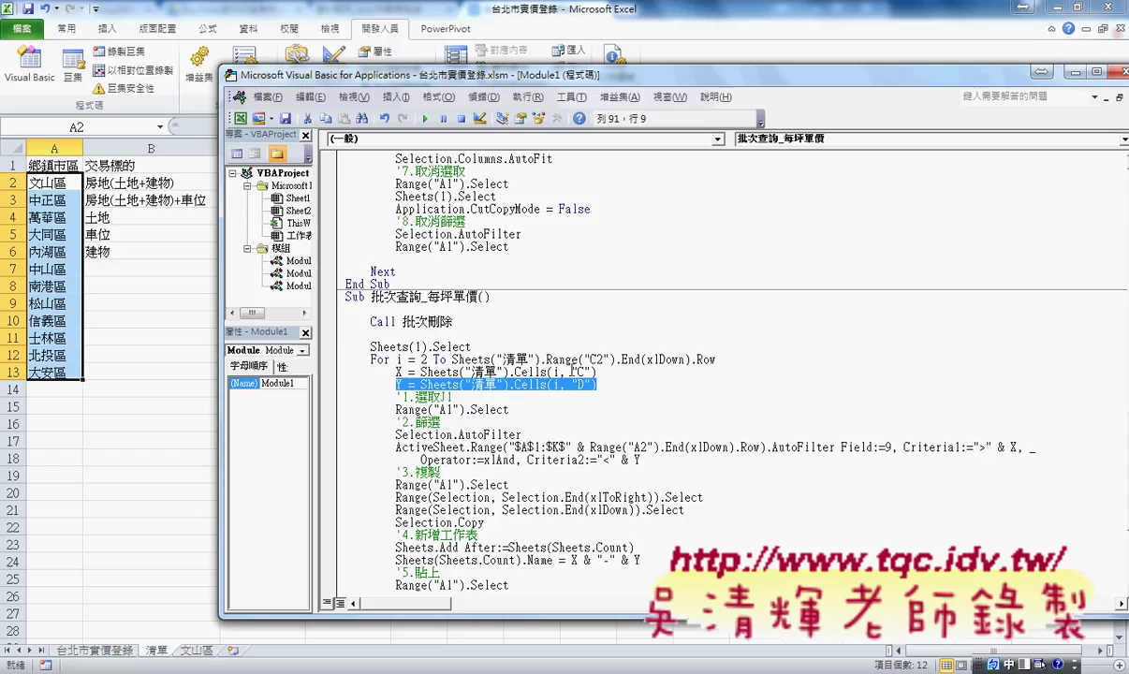
{"action": "left_click", "coordinate": [573, 371]}
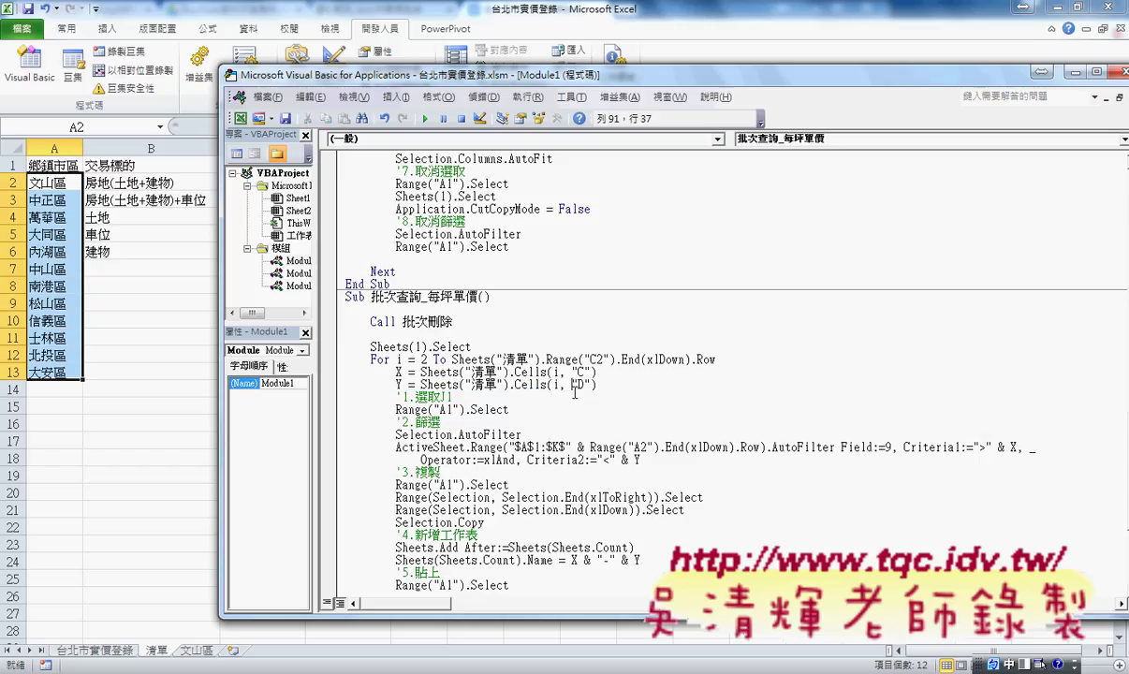
{"action": "left_click", "coordinate": [552, 460]}
{"action": "left_click", "coordinate": [550, 463]}
{"action": "scroll", "coordinate": [554, 496], "scroll_direction": "down", "scroll_amount": 1}
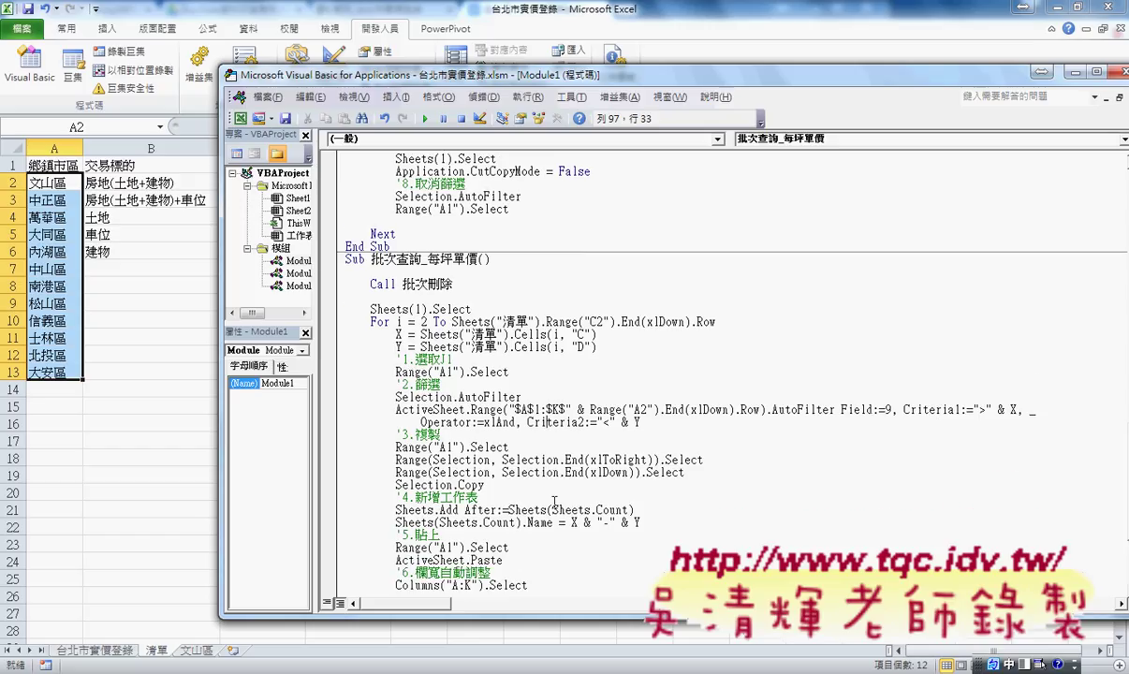
{"action": "scroll", "coordinate": [555, 501], "scroll_direction": "down", "scroll_amount": 2}
{"action": "scroll", "coordinate": [555, 503], "scroll_direction": "down", "scroll_amount": 2}
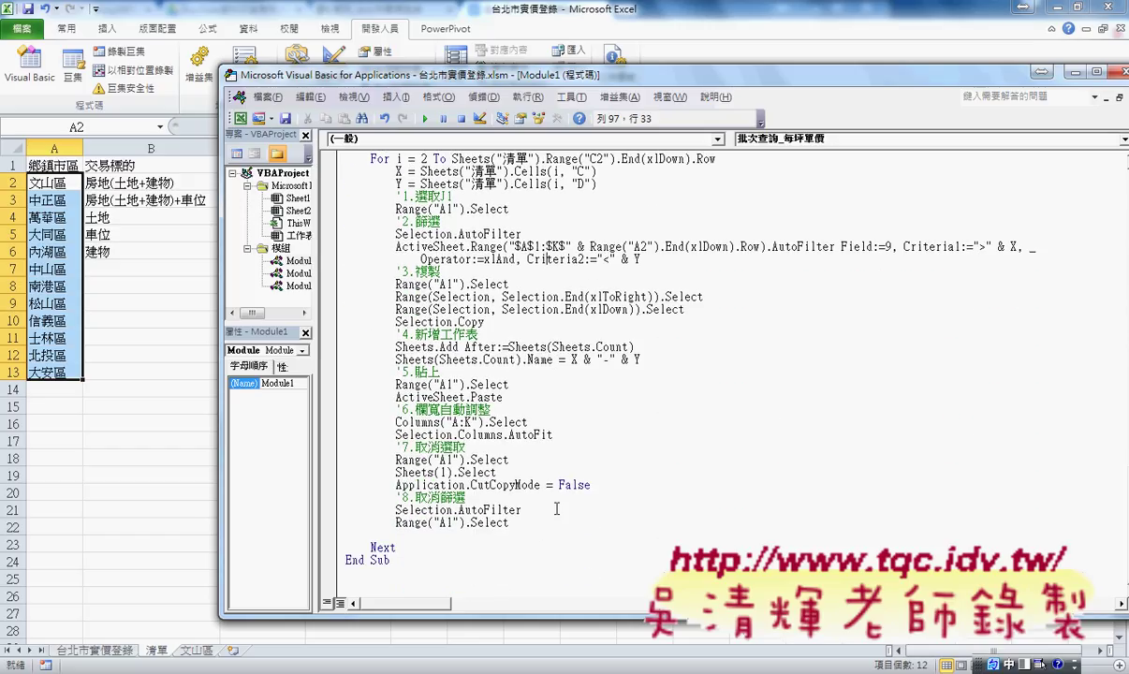
On the 台北市實價登錄 sheet, run 批次查詢_區 and then 批次查詢_交易標的 to create per-type sheets.
{"action": "left_click", "coordinate": [114, 651]}
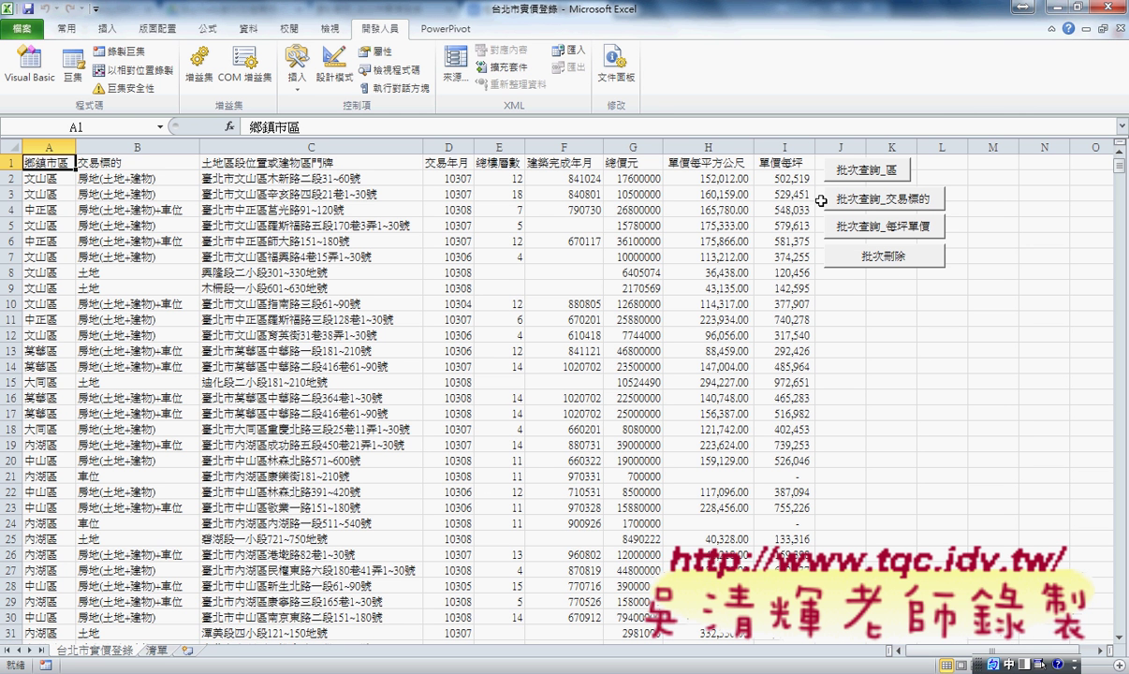
{"action": "left_click", "coordinate": [855, 173]}
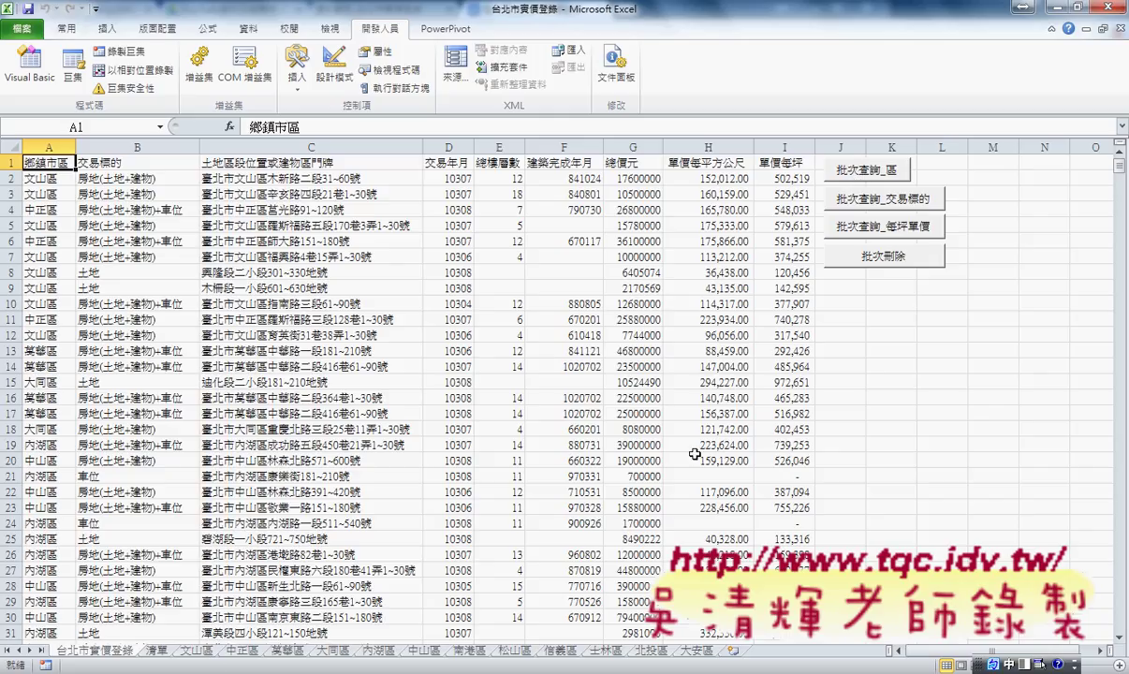
{"action": "left_click", "coordinate": [901, 200]}
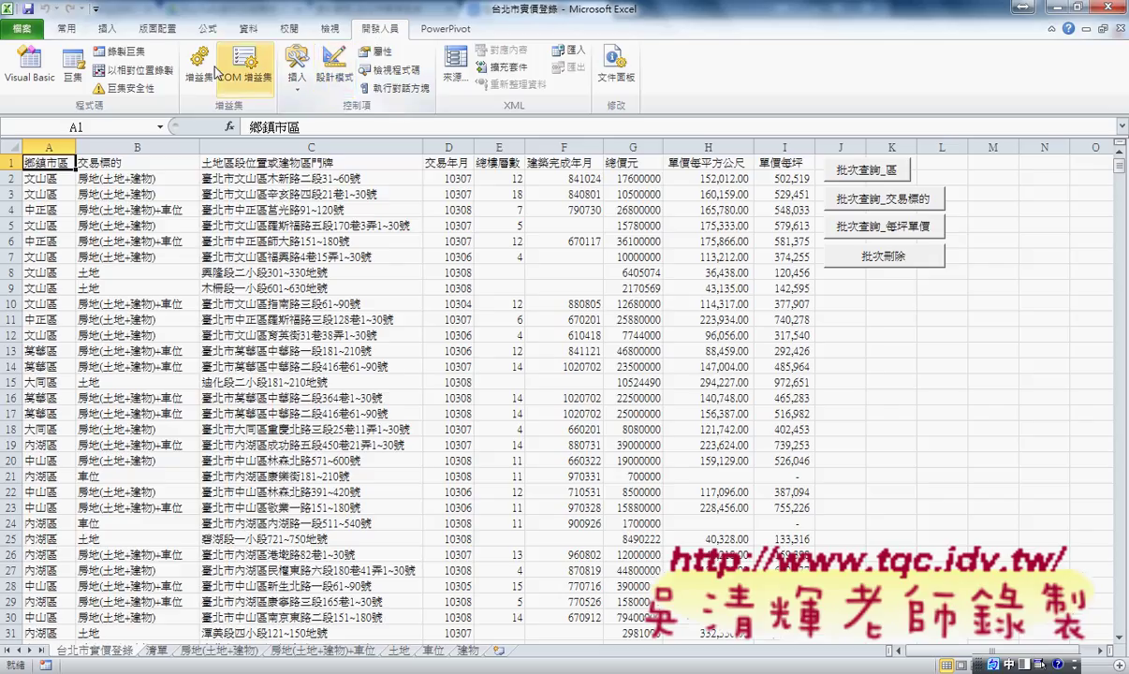
Open the recorded 巨集1 from the Macros list for editing in the VBA editor.
{"action": "left_click", "coordinate": [72, 64]}
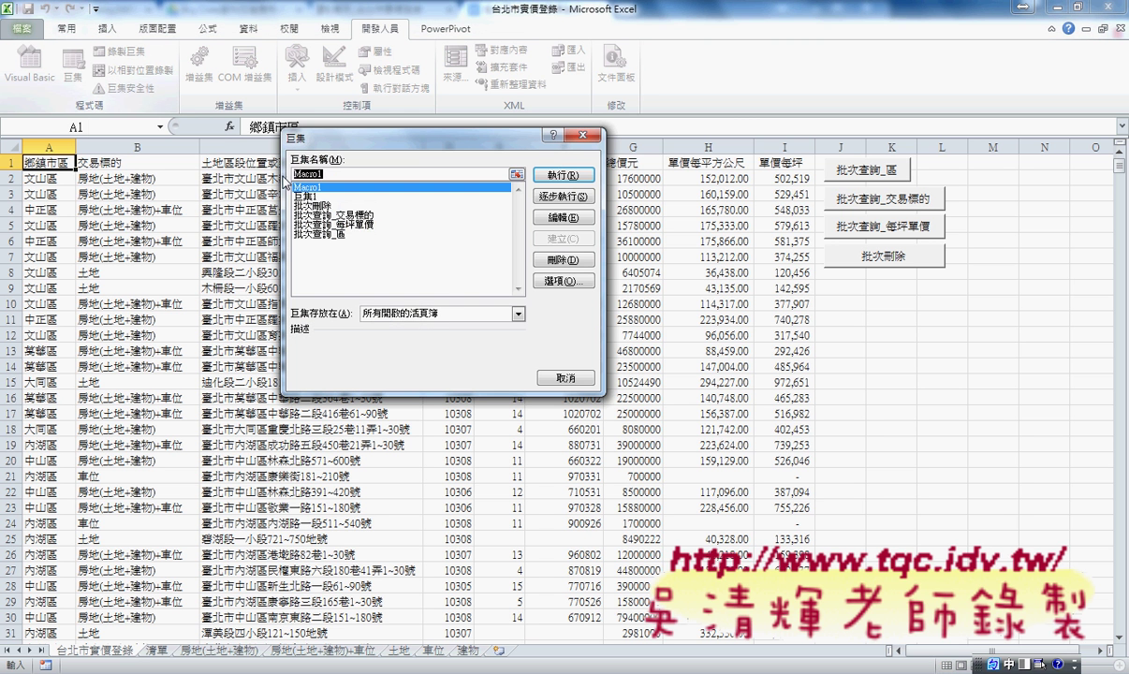
{"action": "left_click", "coordinate": [349, 196]}
{"action": "left_click", "coordinate": [563, 218]}
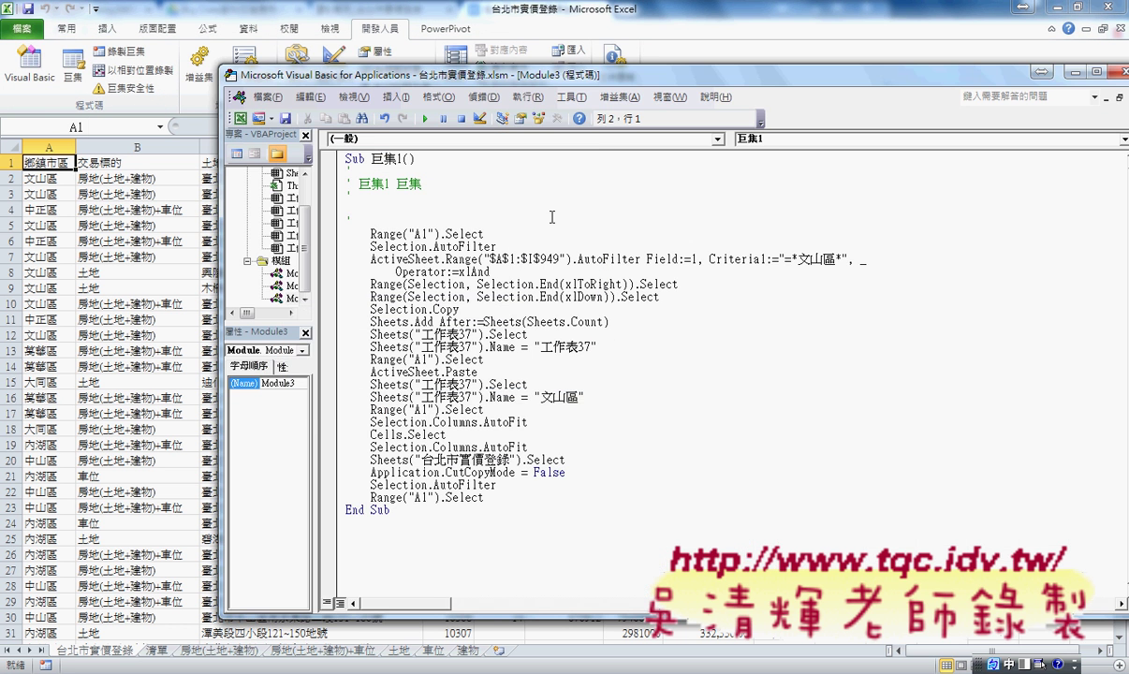